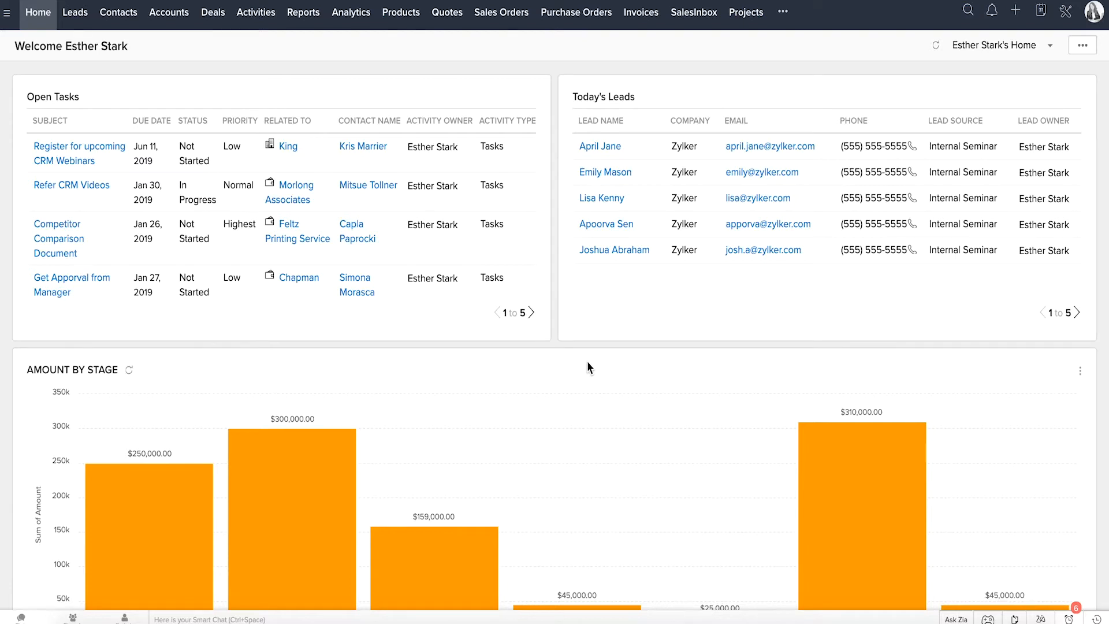
Step: Switch the home page to Classic View to examine it, and return to the personal home page
{"action": "left_click", "coordinate": [973, 53]}
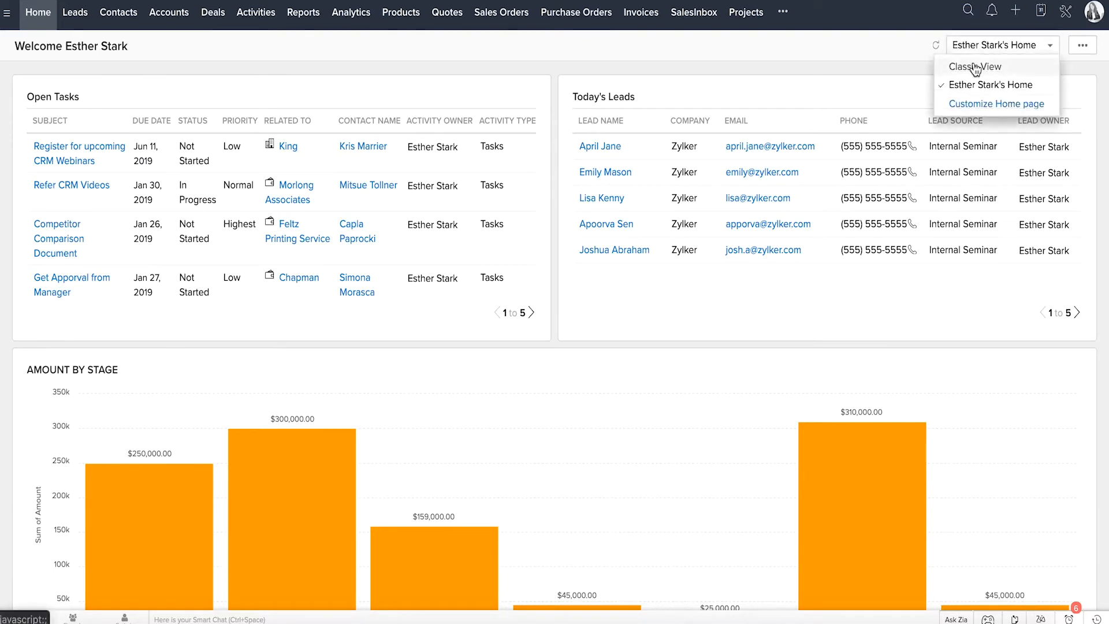
{"action": "left_click", "coordinate": [975, 67]}
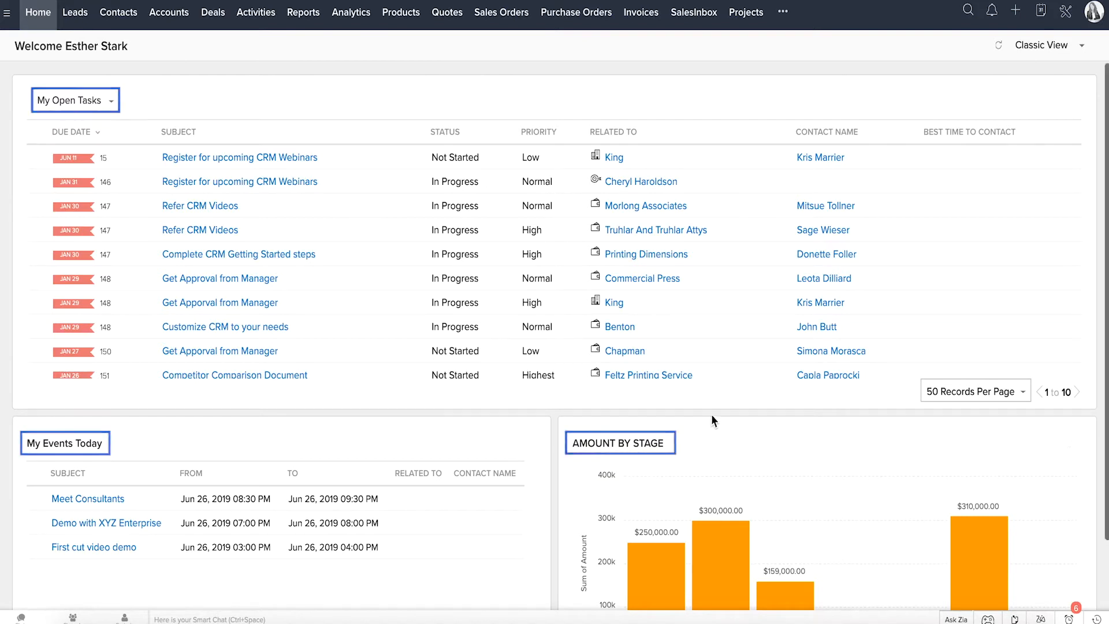
{"action": "left_click", "coordinate": [1040, 45]}
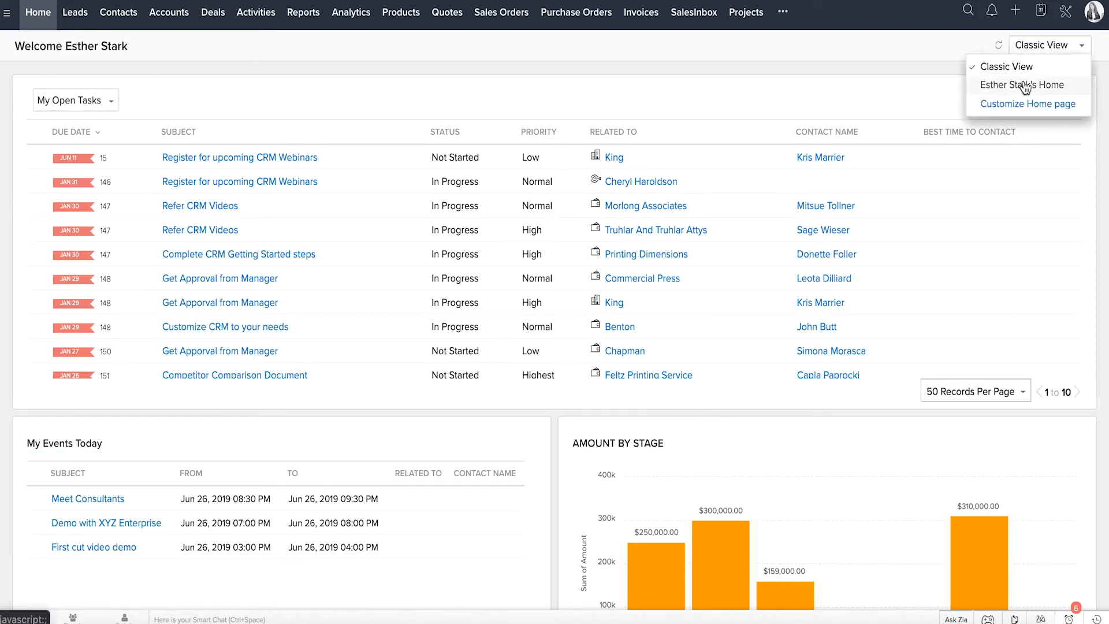
{"action": "left_click", "coordinate": [1023, 84]}
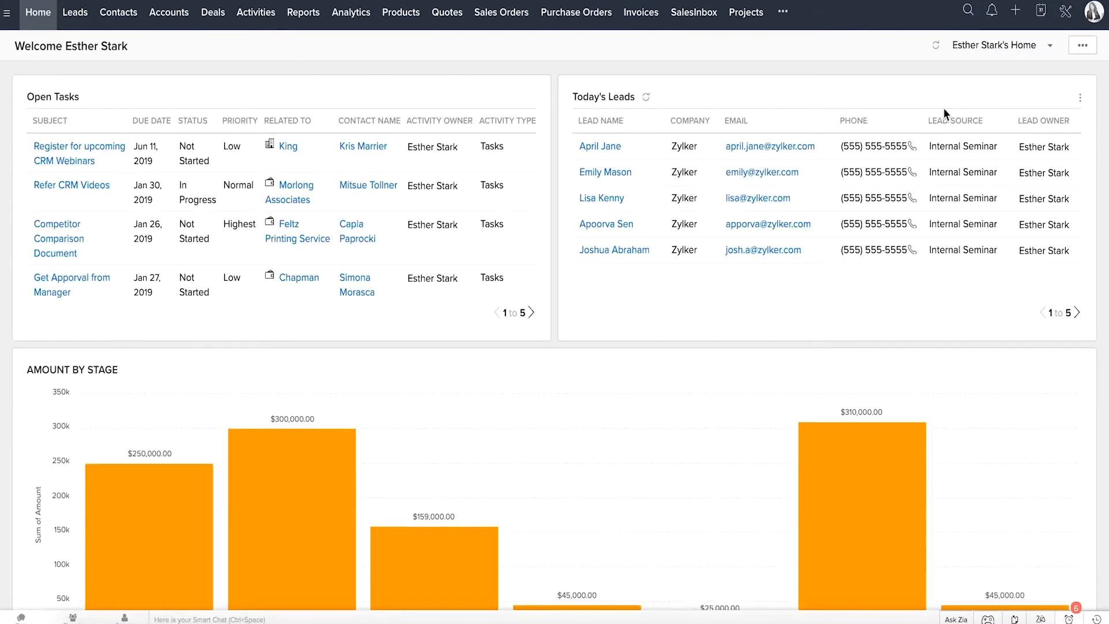
Step: Open the home page customization settings and start a new home page
{"action": "left_click", "coordinate": [1082, 46]}
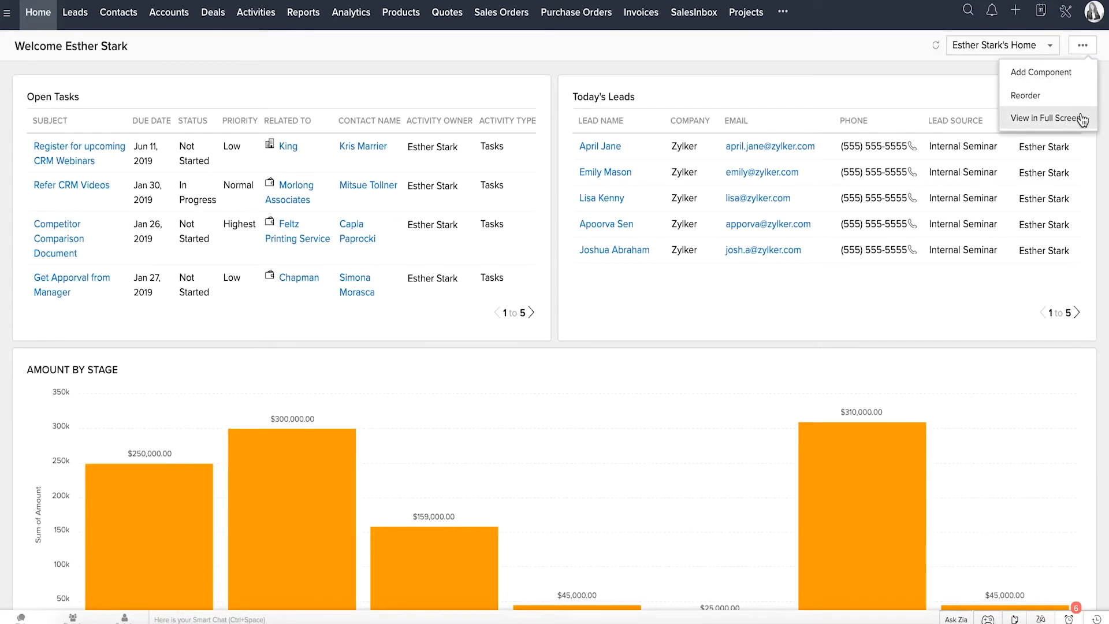
{"action": "left_click", "coordinate": [1051, 46]}
{"action": "left_click", "coordinate": [1036, 101]}
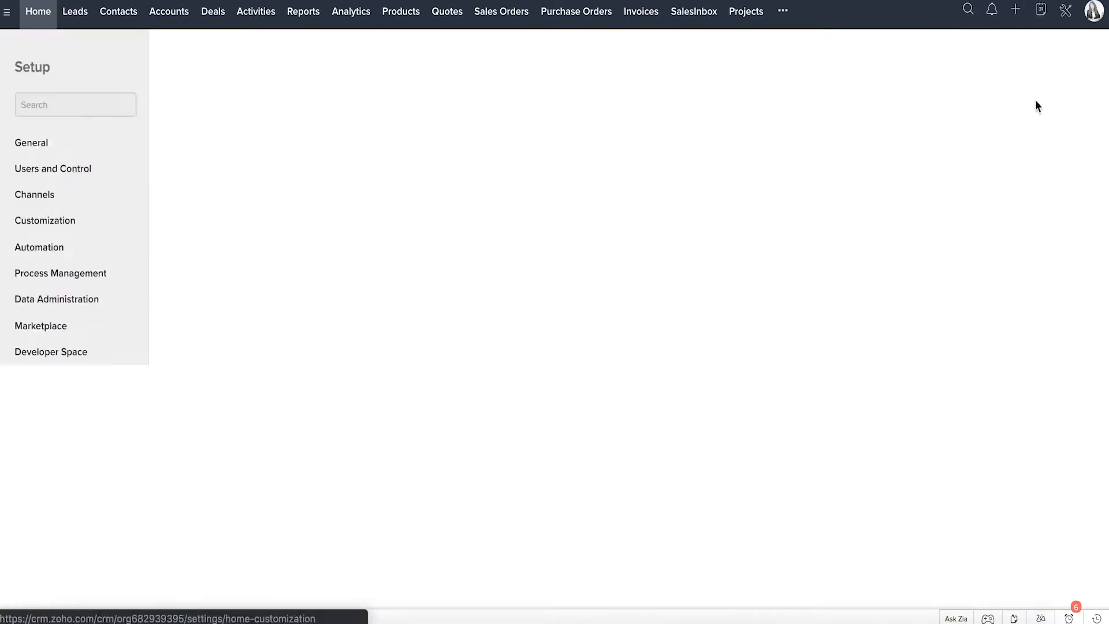
{"action": "left_click", "coordinate": [1039, 130]}
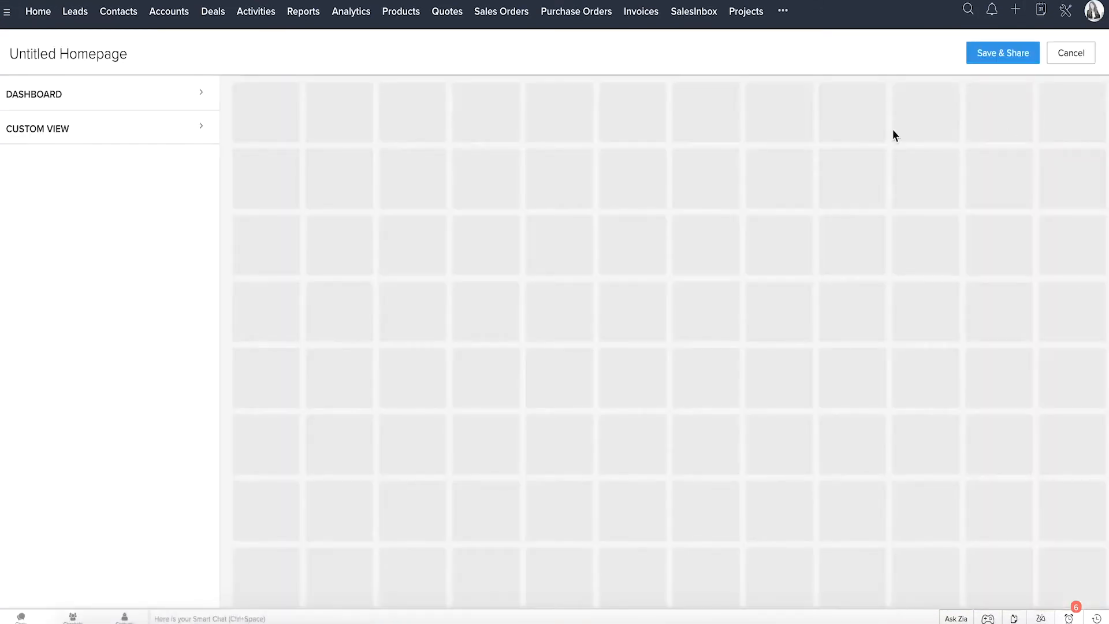
Step: Add Revenue This Month, Deals Created, Deals in Pipeline, Revenue Lost, Deals by Stages and Amount by Stage from the Deal Insights dashboard
{"action": "left_click", "coordinate": [111, 103]}
{"action": "left_click", "coordinate": [111, 131]}
{"action": "left_click", "coordinate": [95, 215]}
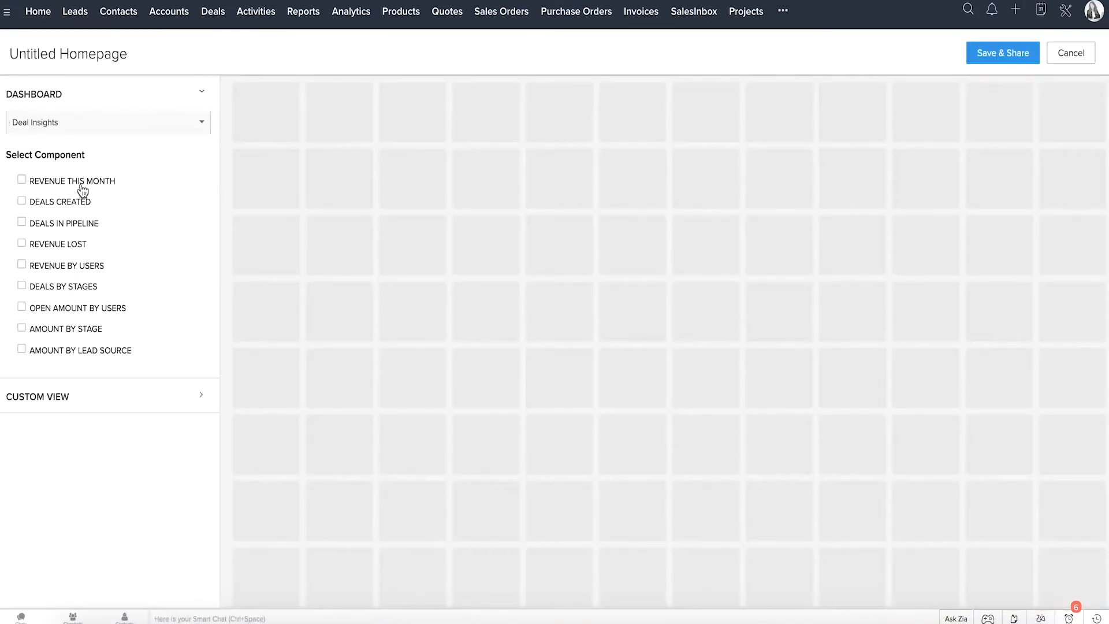
{"action": "left_click", "coordinate": [78, 183]}
{"action": "left_click", "coordinate": [80, 205]}
{"action": "left_click", "coordinate": [80, 224]}
{"action": "left_click", "coordinate": [79, 245]}
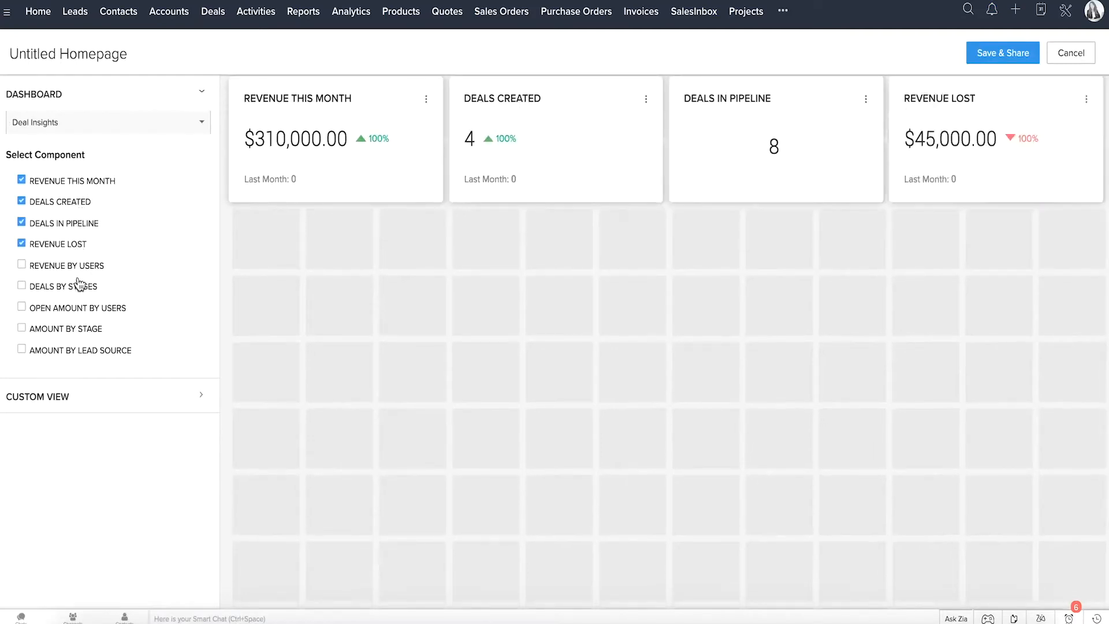
{"action": "left_click", "coordinate": [79, 288]}
{"action": "left_click", "coordinate": [74, 329]}
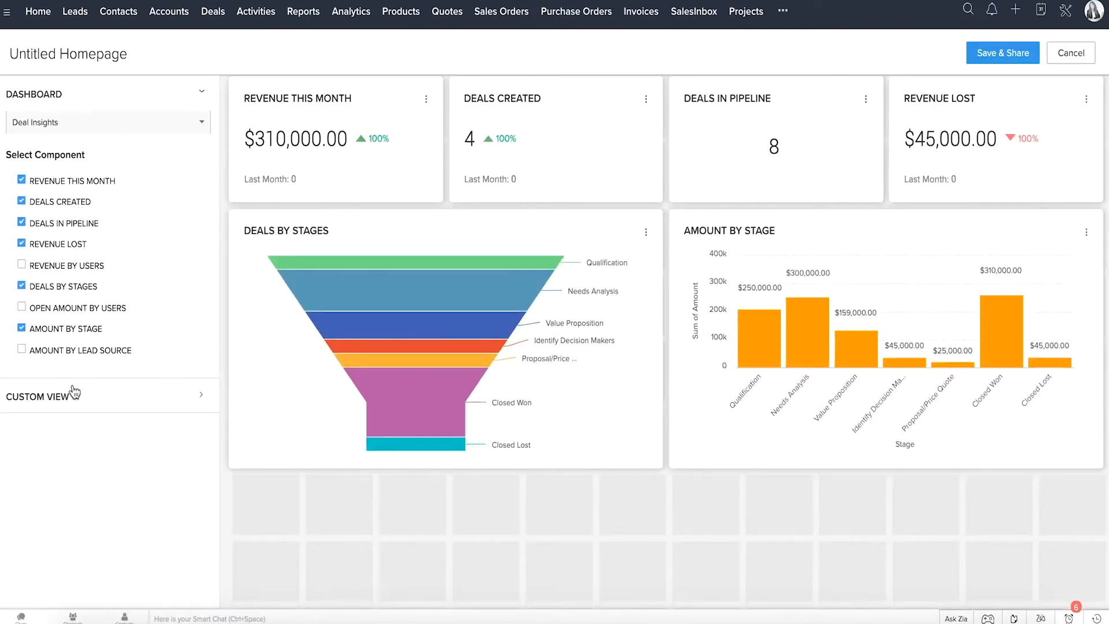
Step: Add the Closing Next Month and Closing This Month custom views of the Deals module to the home page
{"action": "left_click", "coordinate": [74, 397]}
{"action": "left_click", "coordinate": [50, 165]}
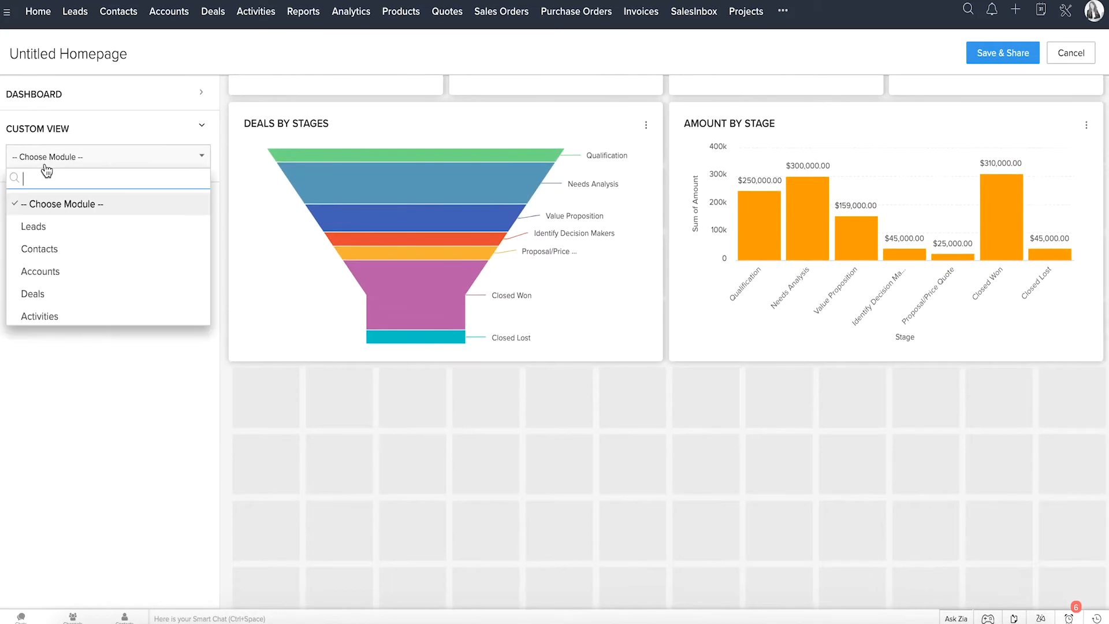
{"action": "type", "text": "deals"}
{"action": "left_click", "coordinate": [64, 203]}
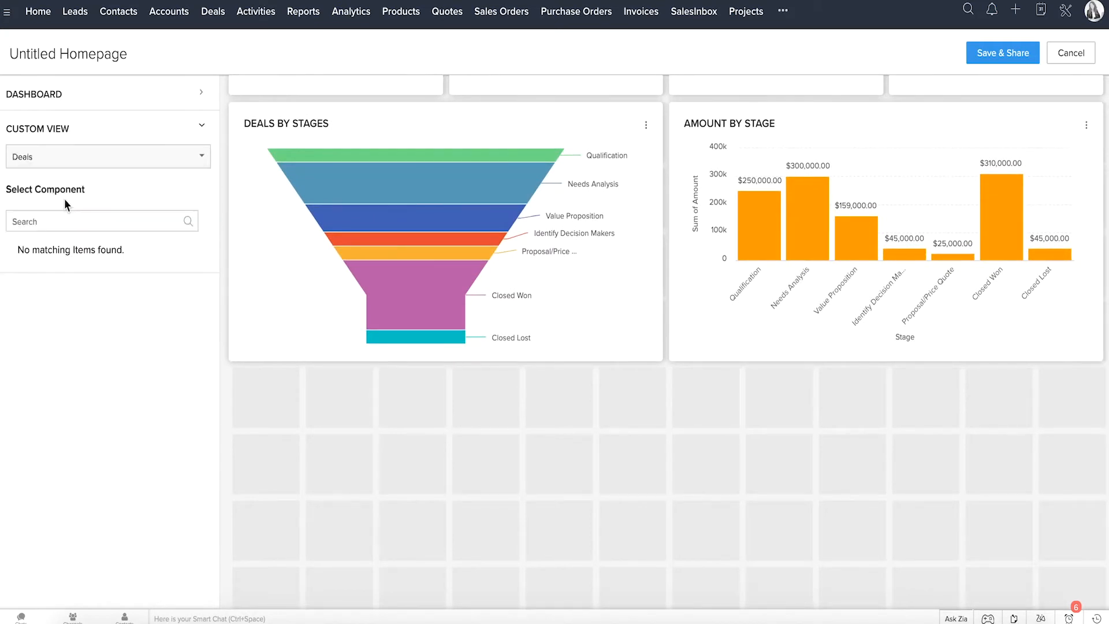
{"action": "left_click", "coordinate": [61, 258]}
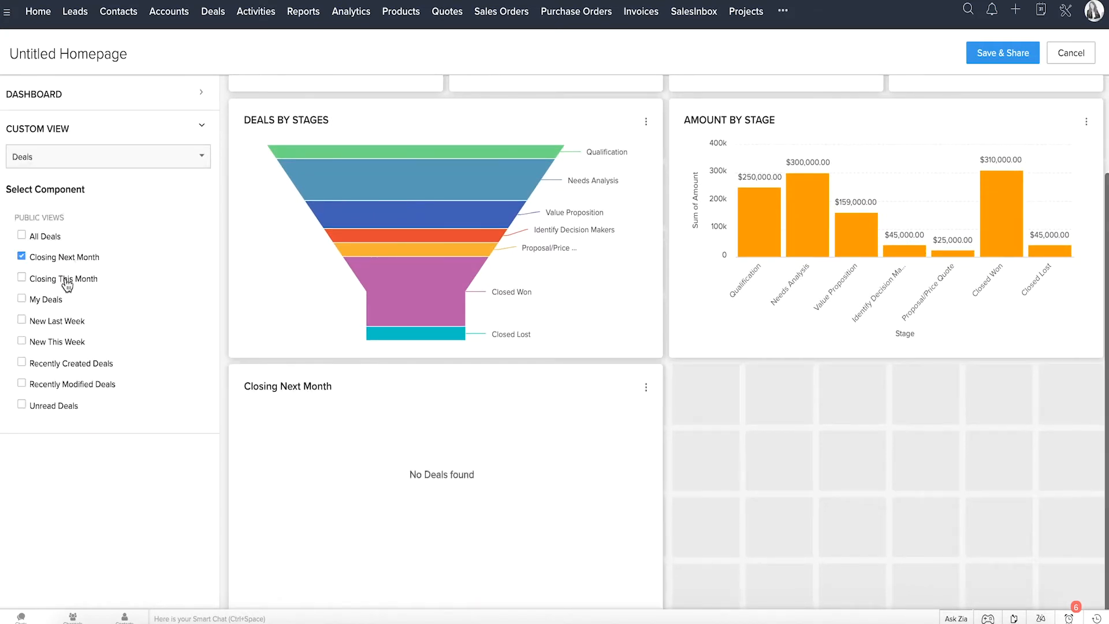
{"action": "left_click", "coordinate": [61, 278]}
Step: Name the home page Sales Rep and save it shared with the Sales Rep role
{"action": "left_click", "coordinate": [58, 52]}
{"action": "type", "text": "Sale"}
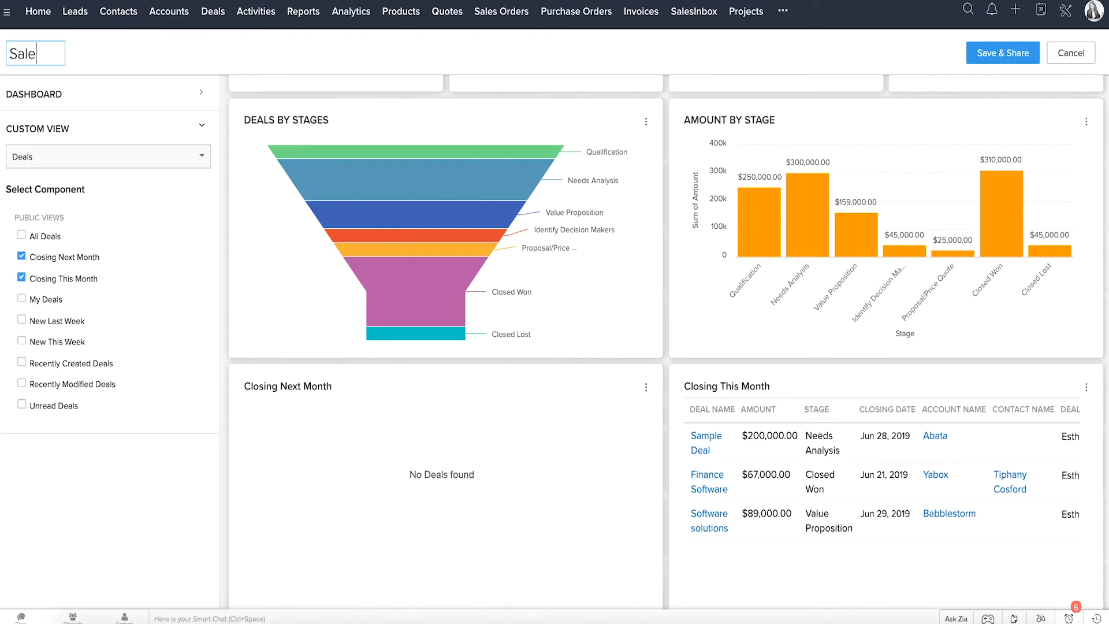
{"action": "type", "text": "s Rep"}
{"action": "left_click", "coordinate": [985, 54]}
{"action": "left_click", "coordinate": [555, 104]}
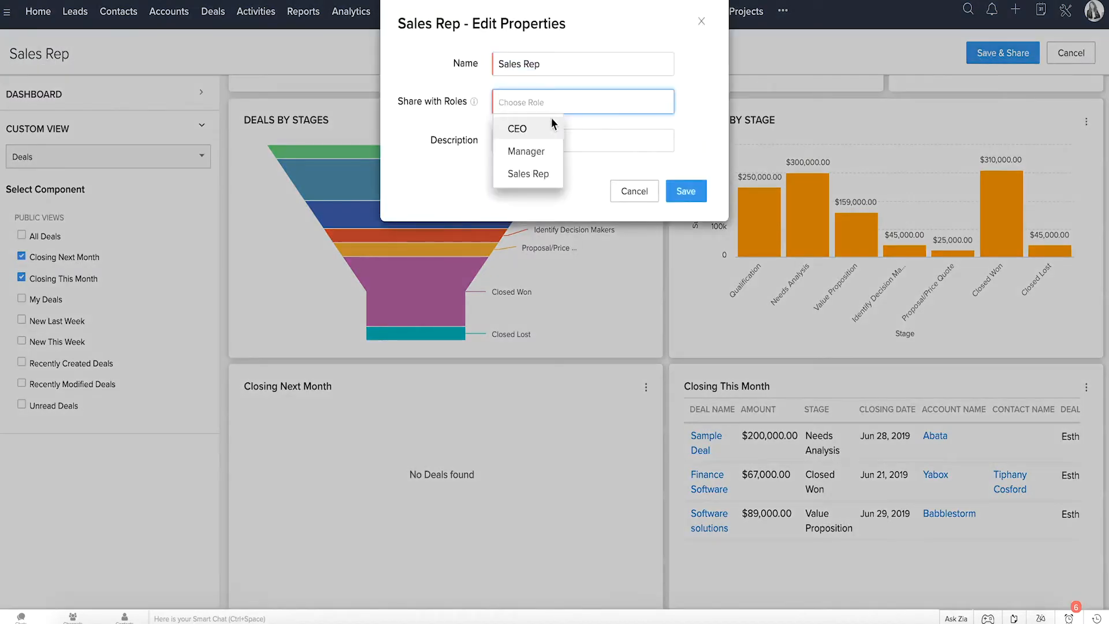
{"action": "left_click", "coordinate": [543, 174]}
{"action": "left_click", "coordinate": [685, 191]}
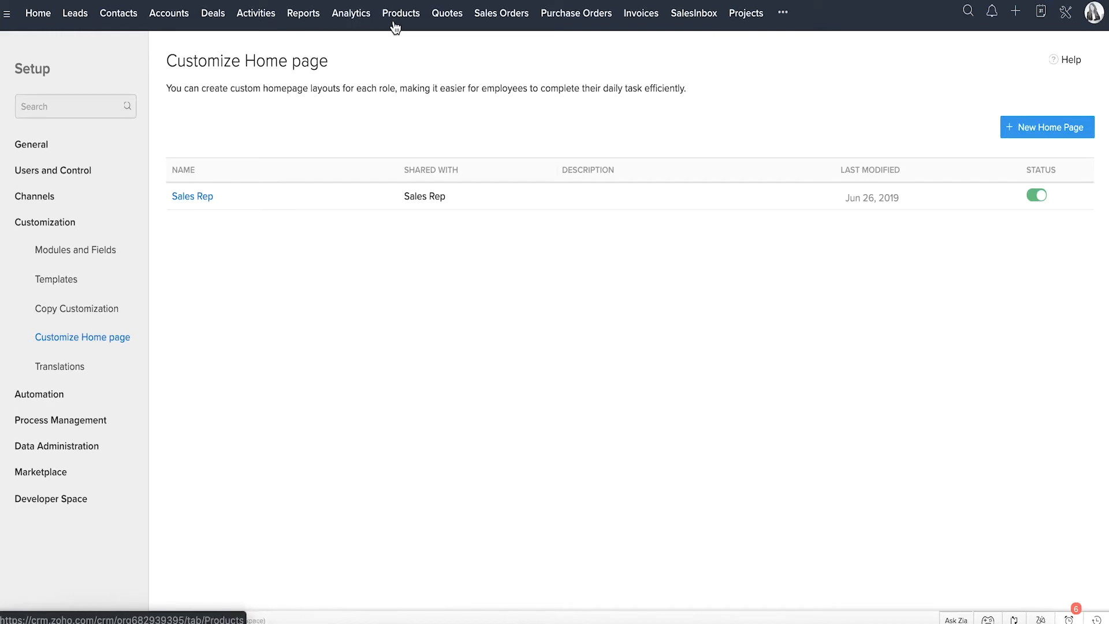
Step: Open the Leads module and look at the additional modules and the option to create a new module
{"action": "left_click", "coordinate": [73, 15]}
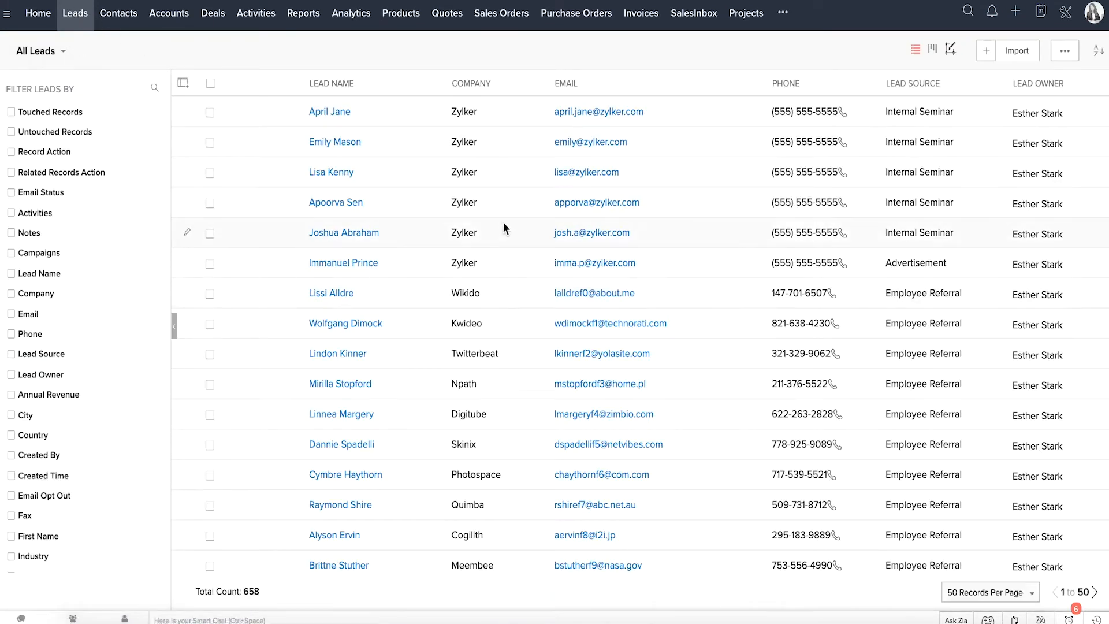
{"action": "left_click", "coordinate": [786, 16]}
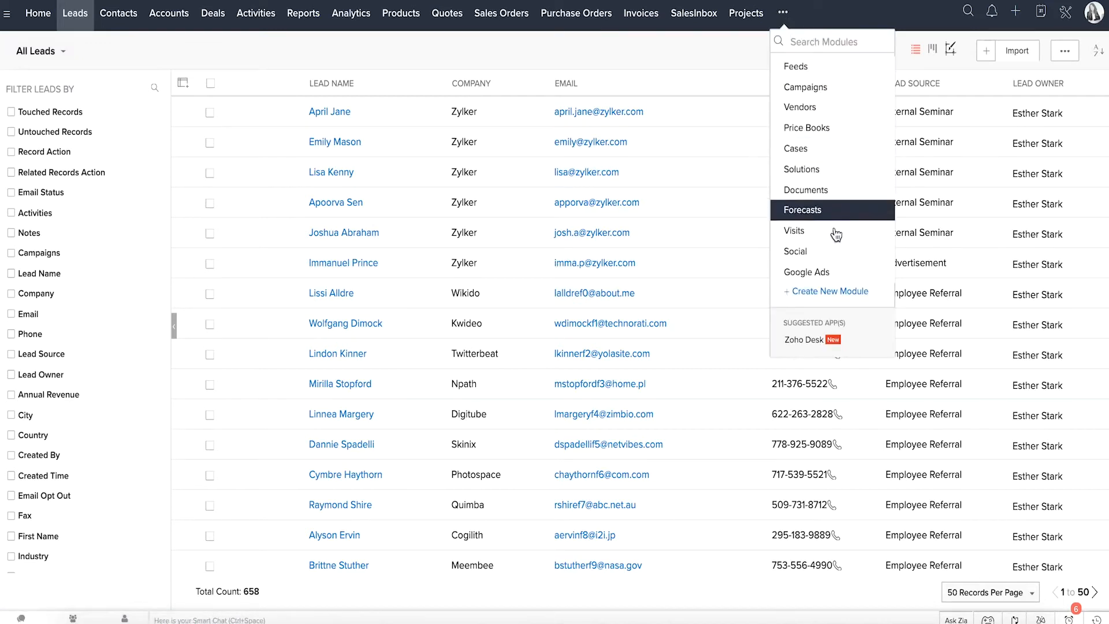
{"action": "left_click", "coordinate": [852, 297]}
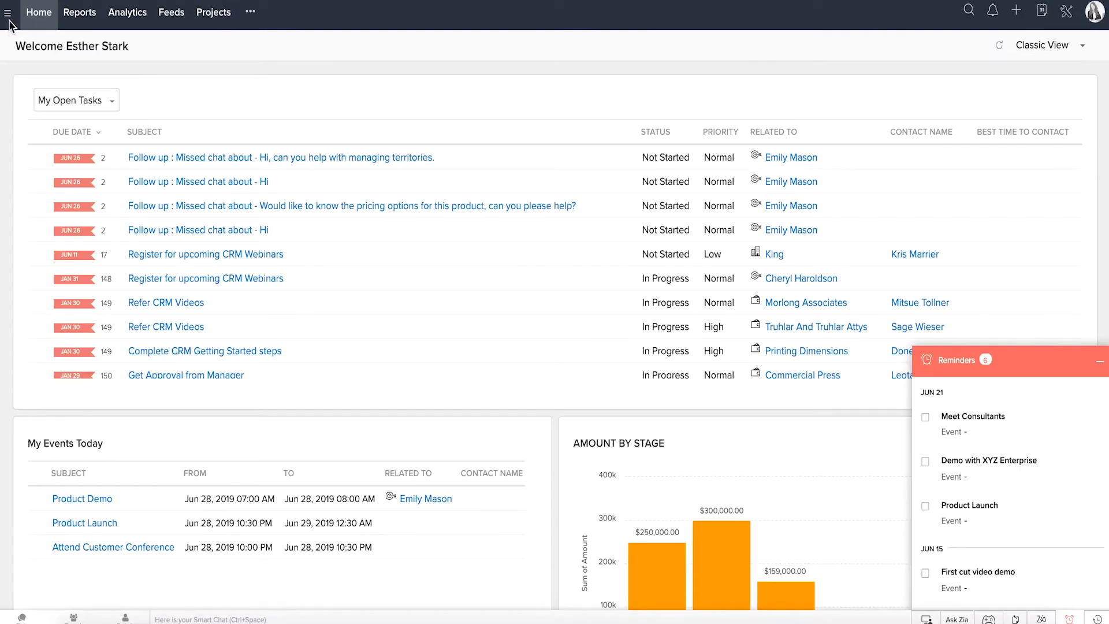
Step: Switch the tab group to Sales, to Inventory and finally to Support
{"action": "left_click", "coordinate": [8, 17]}
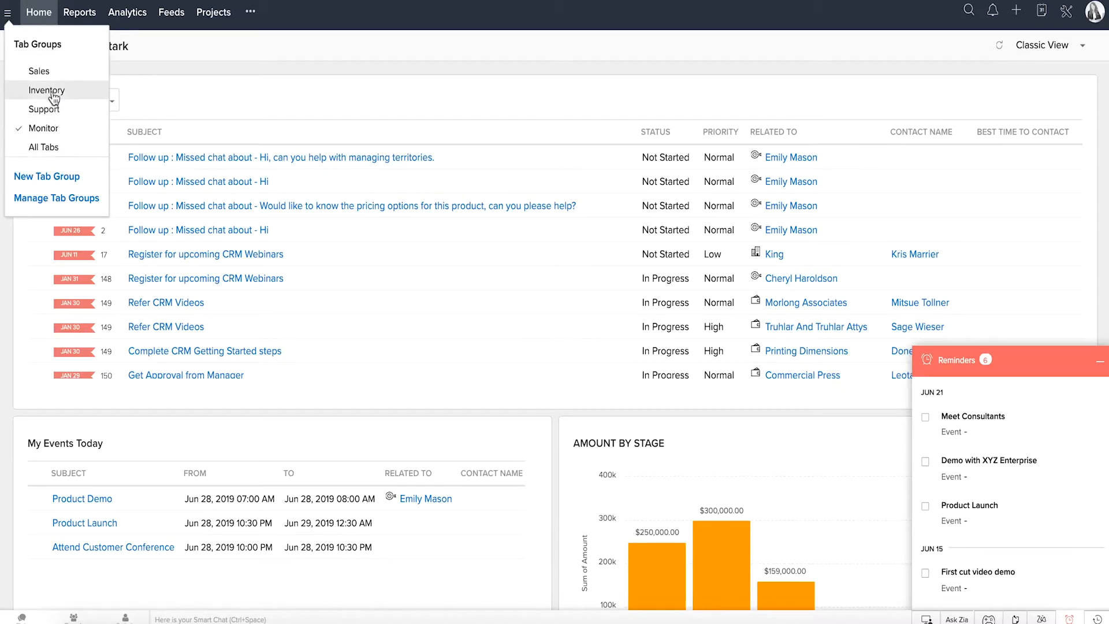
{"action": "left_click", "coordinate": [49, 74]}
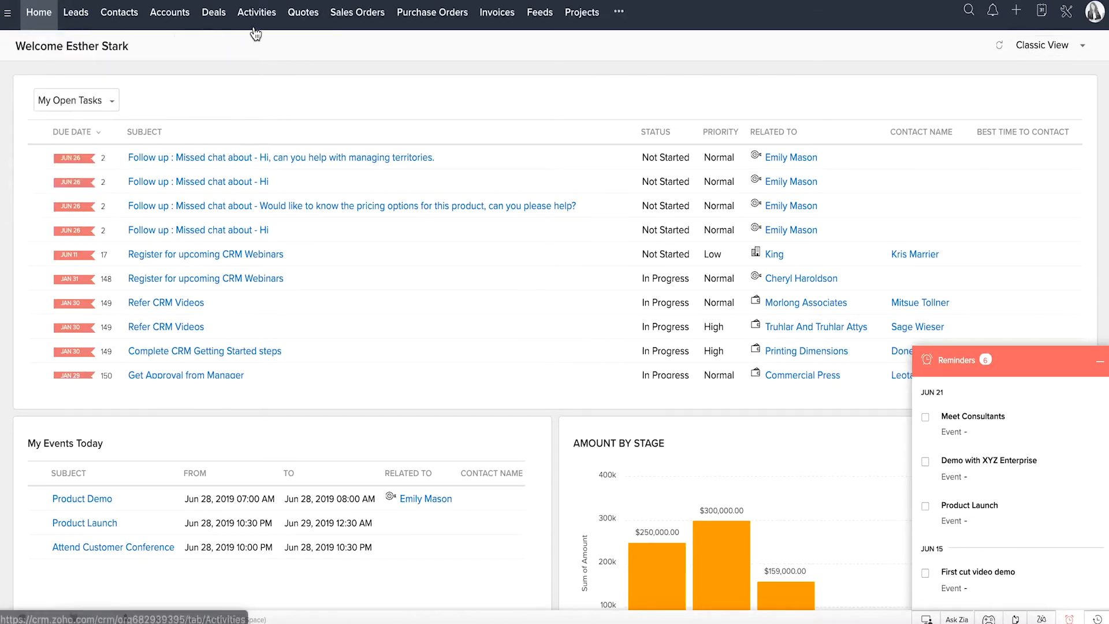
{"action": "left_click", "coordinate": [8, 12]}
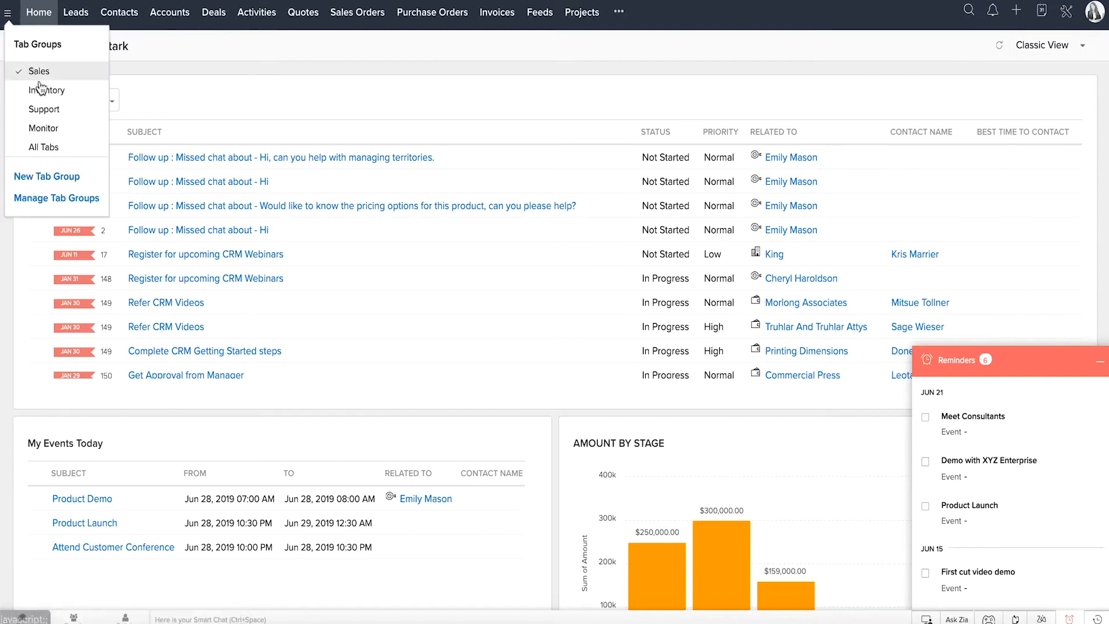
{"action": "left_click", "coordinate": [40, 89]}
{"action": "left_click", "coordinate": [7, 12]}
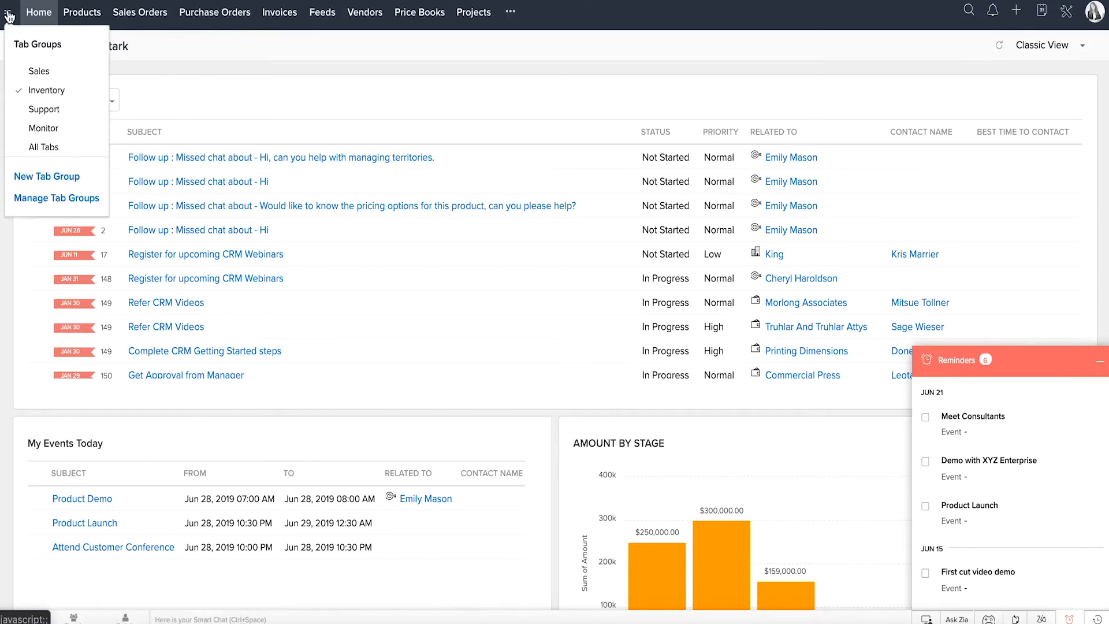
{"action": "left_click", "coordinate": [37, 107]}
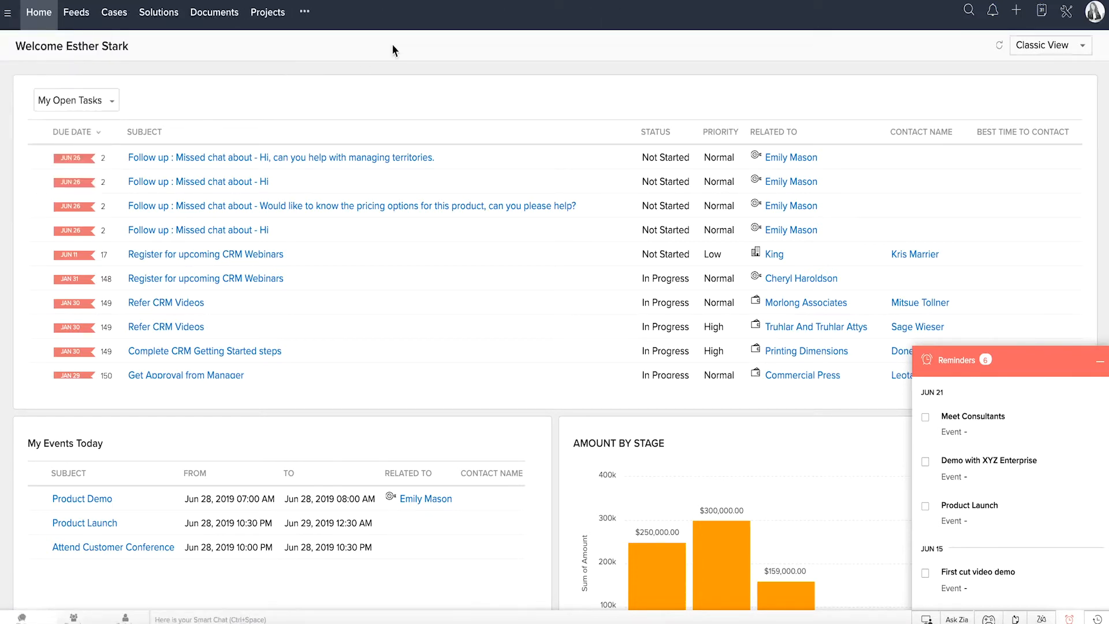
Step: Search all CRM records for "attend" and open the notifications
{"action": "left_click", "coordinate": [966, 12]}
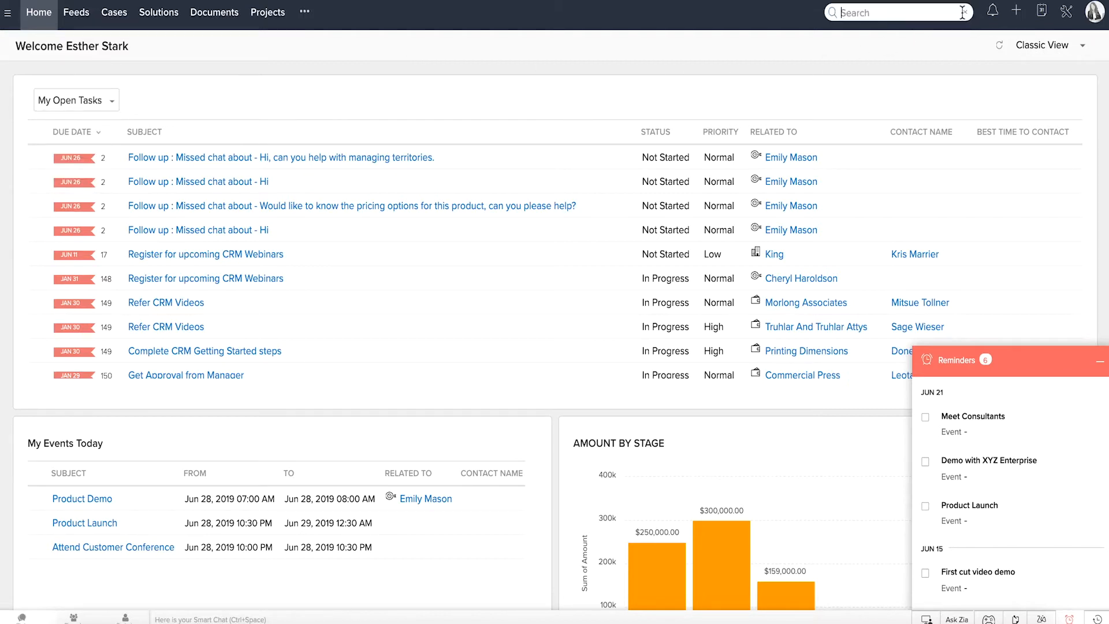
{"action": "type", "text": "attend"}
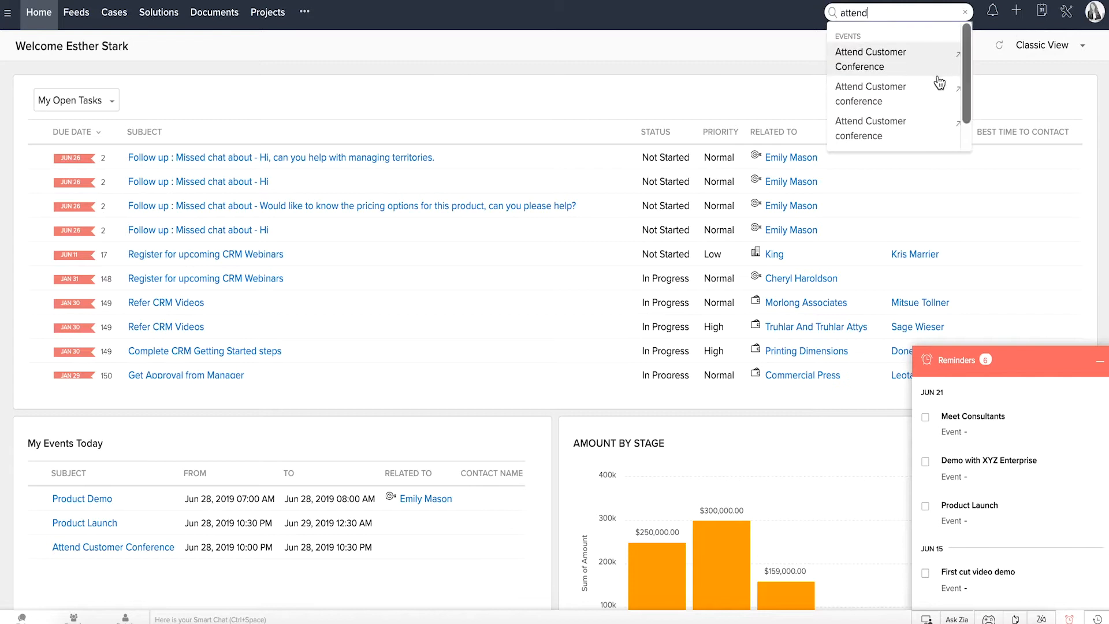
{"action": "left_click", "coordinate": [993, 12]}
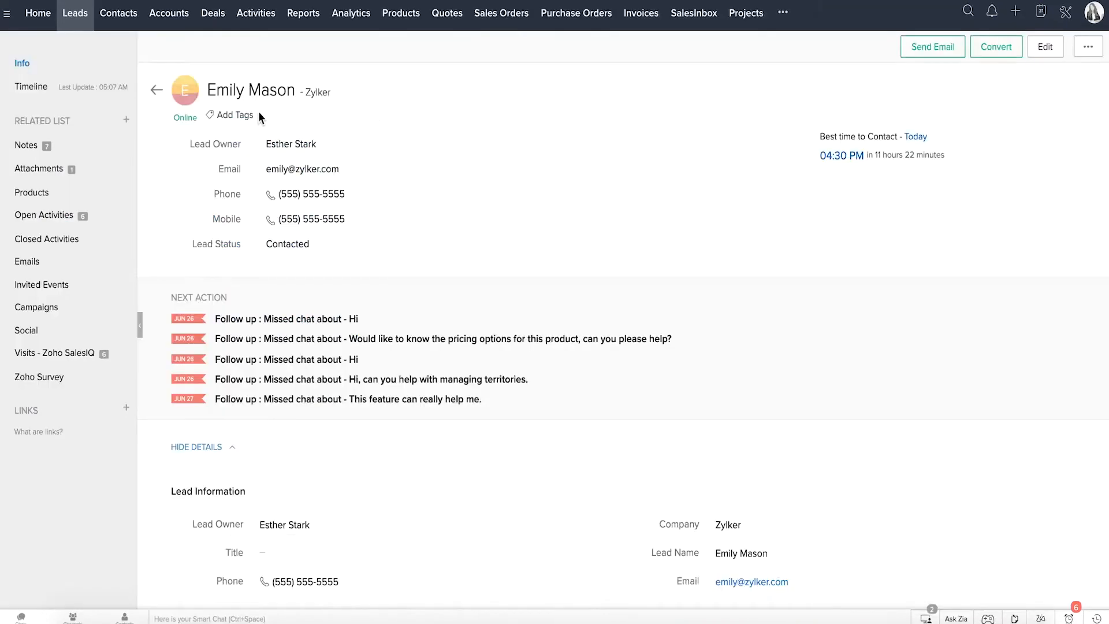
Step: View the Open Activities of the Zylker lead's record and check the online visitors
{"action": "left_click", "coordinate": [91, 222]}
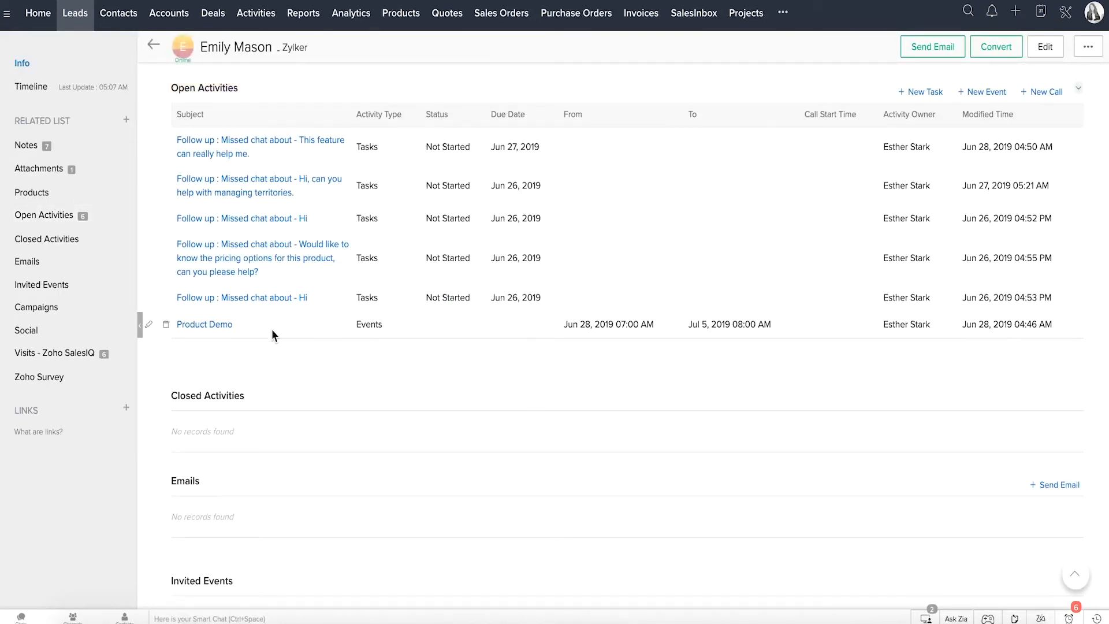
{"action": "left_click", "coordinate": [928, 616]}
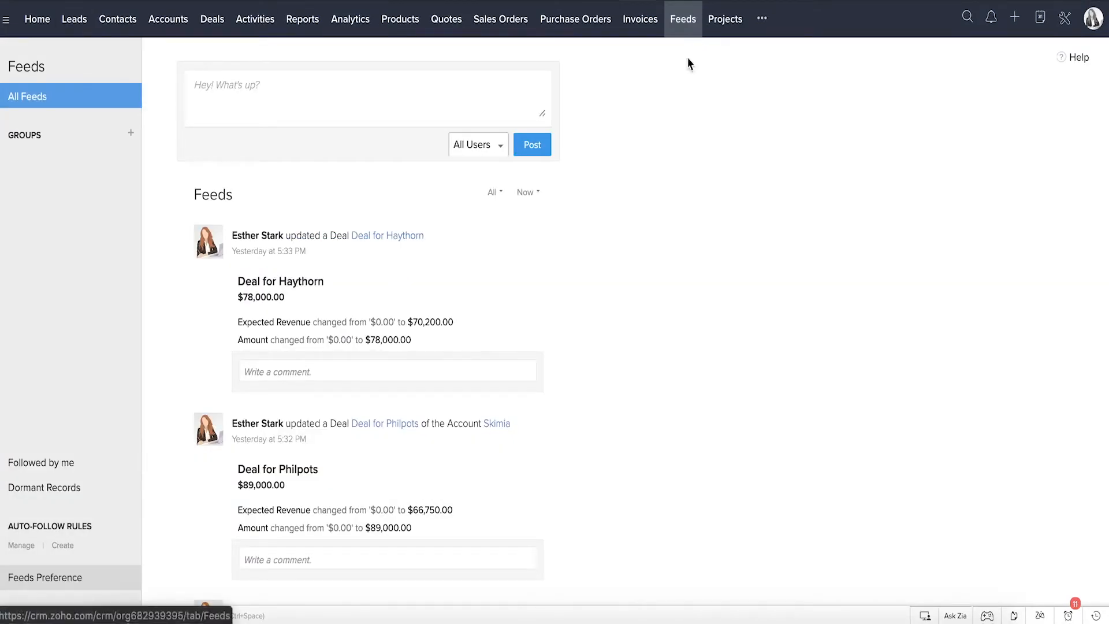
Step: Read through the team's Feeds updates and view the SalesSignals and Feeds notifications
{"action": "scroll", "coordinate": [440, 252], "scroll_direction": "down", "scroll_amount": 10}
{"action": "scroll", "coordinate": [440, 253], "scroll_direction": "down", "scroll_amount": 5}
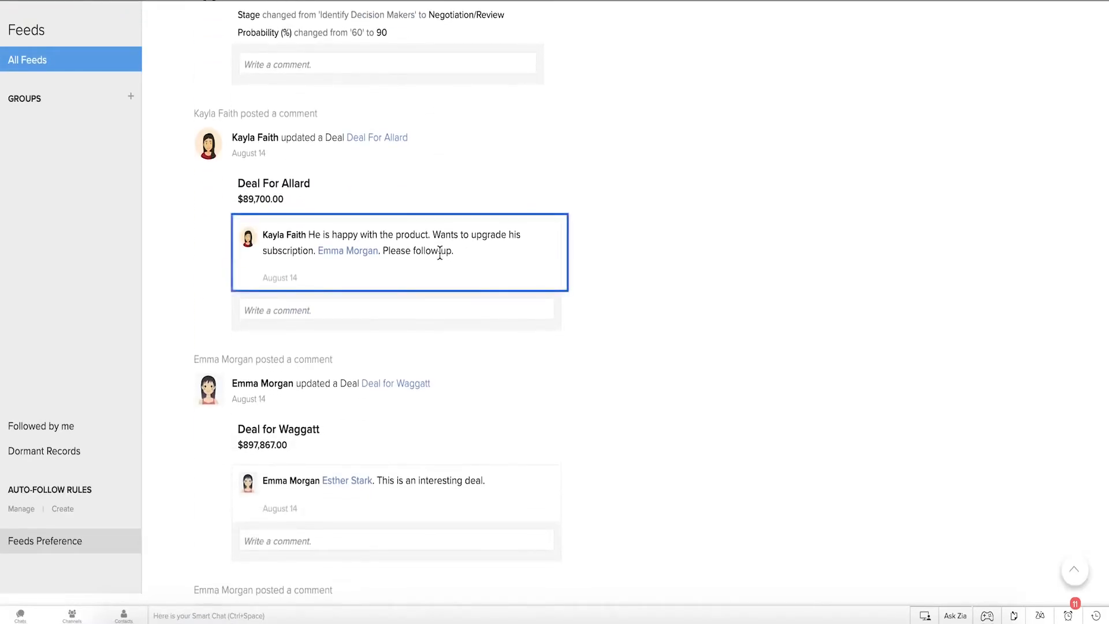
{"action": "scroll", "coordinate": [439, 252], "scroll_direction": "down", "scroll_amount": 7}
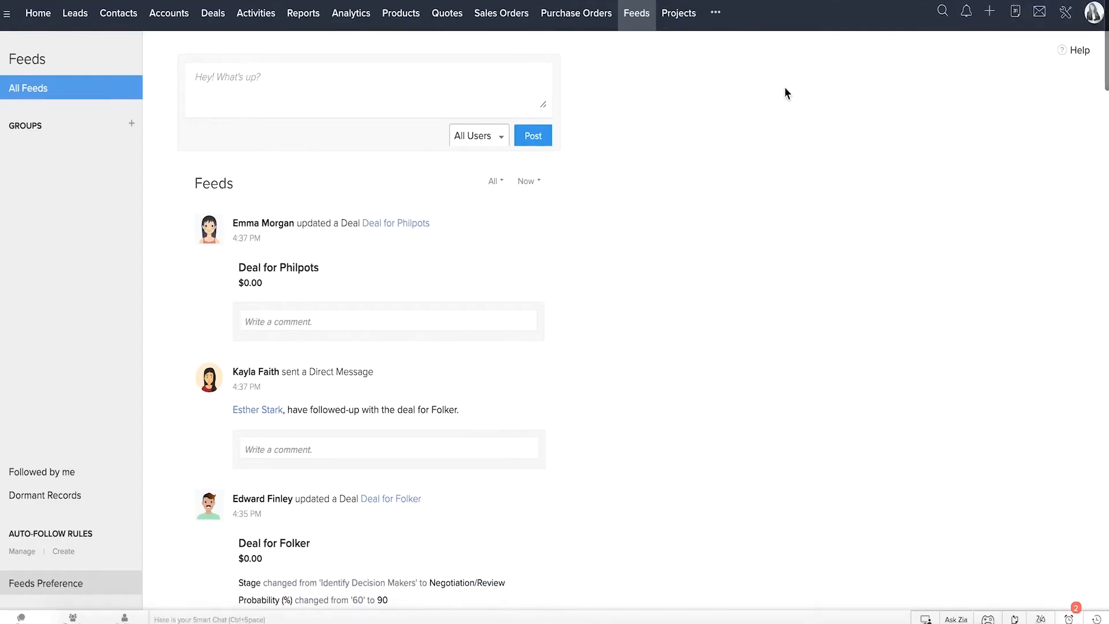
{"action": "left_click", "coordinate": [965, 12]}
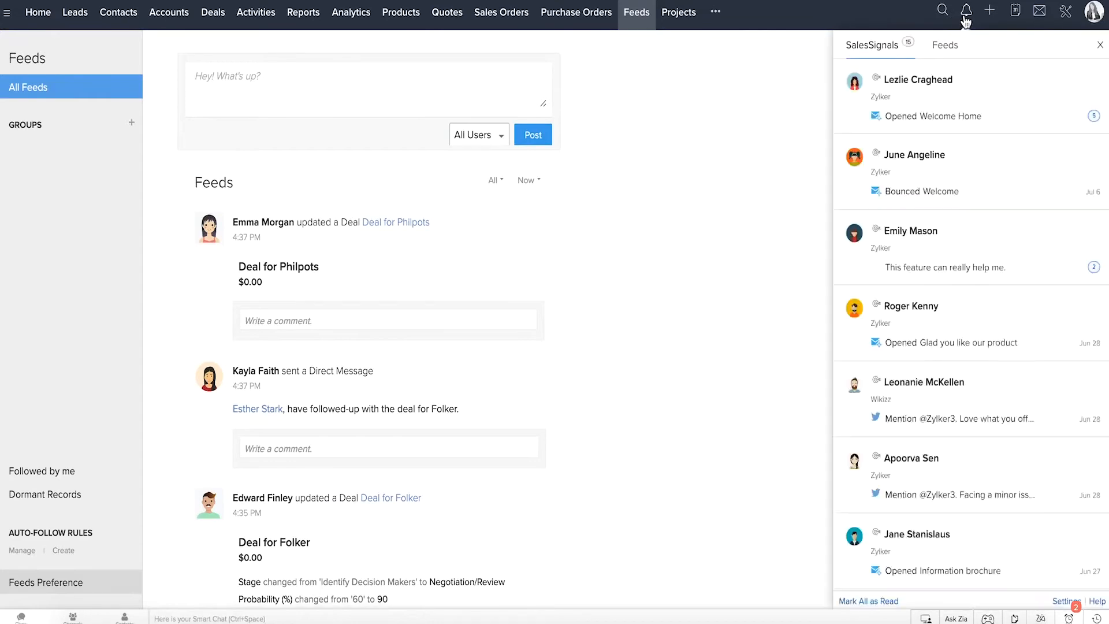
{"action": "left_click", "coordinate": [949, 44]}
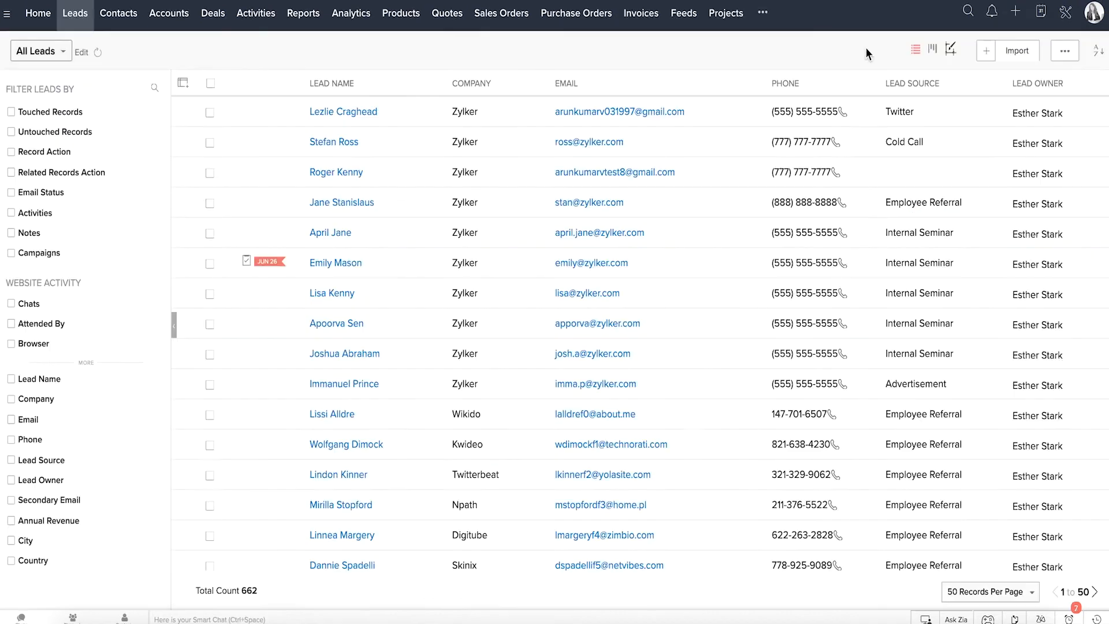
Step: View the record types available for quick creation and open the calendar
{"action": "left_click", "coordinate": [1016, 17]}
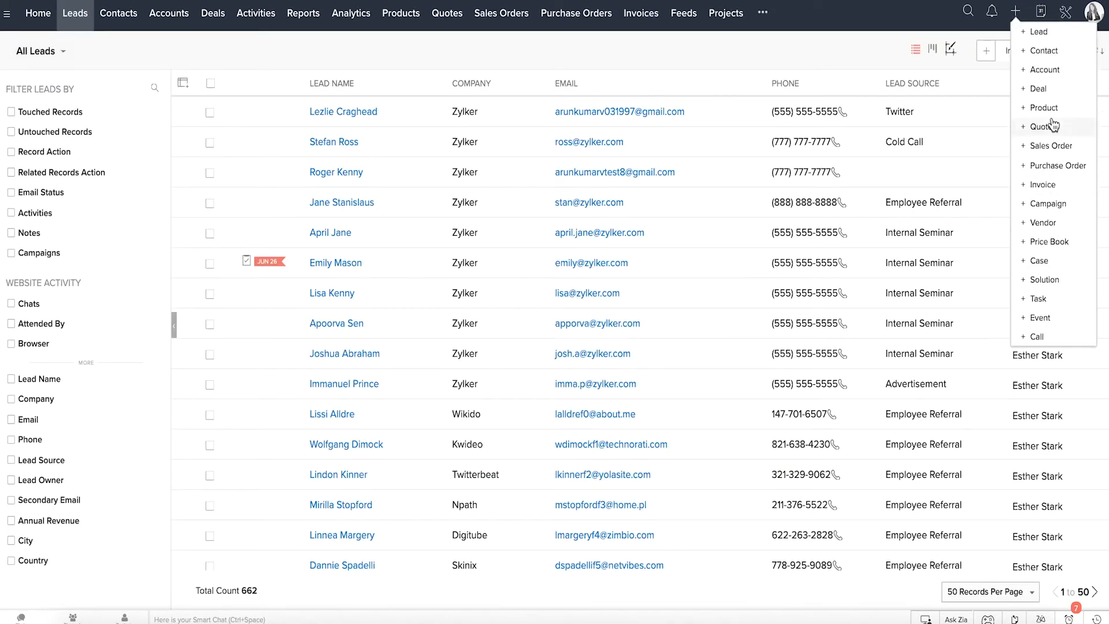
{"action": "left_click", "coordinate": [1041, 12]}
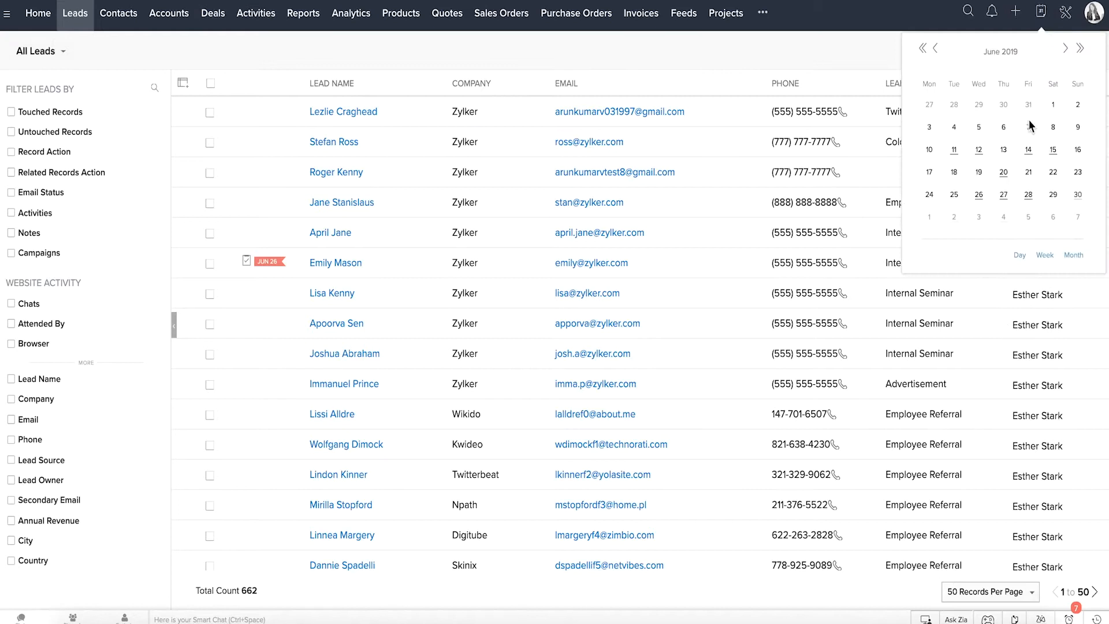
Step: Mark 06:00 AM to 07:00 AM on June 30, 2019 as unavailable in the calendar and check the invitations
{"action": "left_click", "coordinate": [1078, 196]}
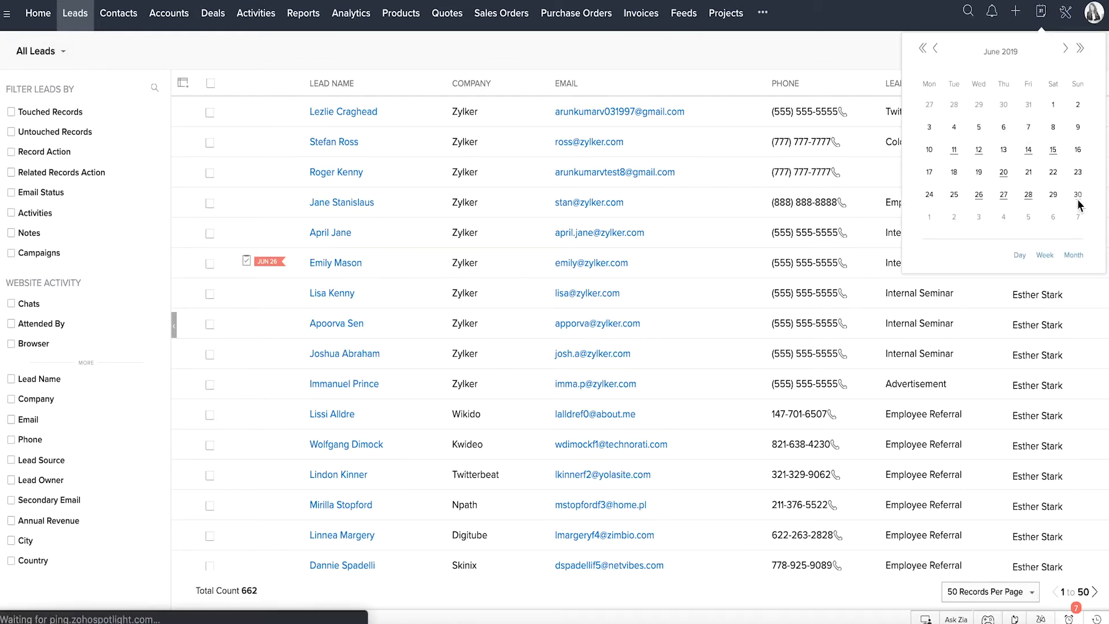
{"action": "left_click", "coordinate": [589, 321]}
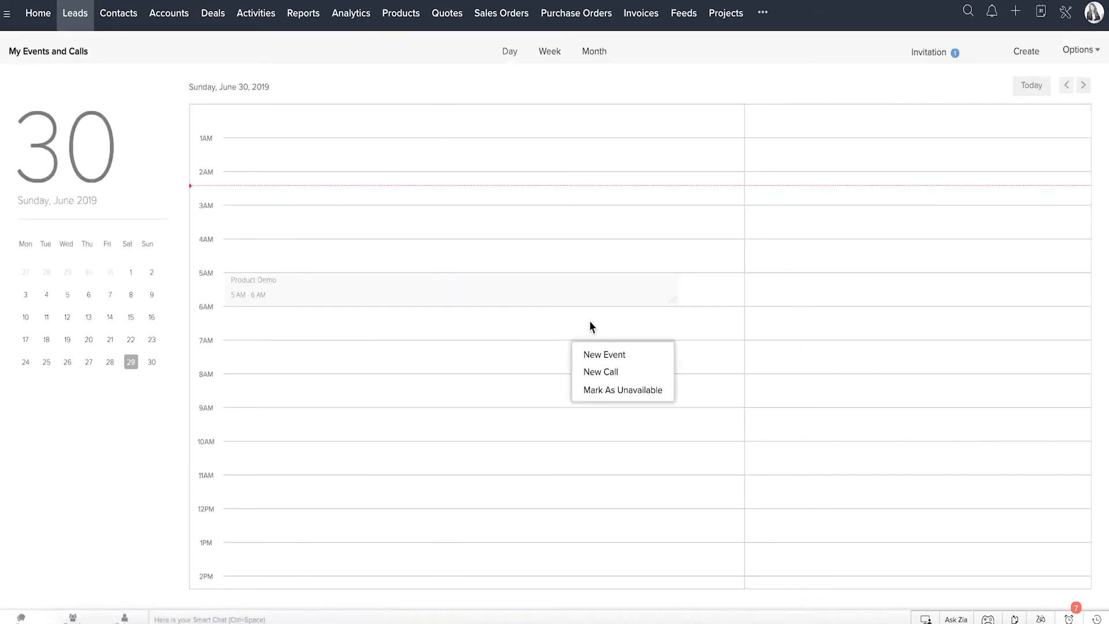
{"action": "left_click", "coordinate": [617, 392]}
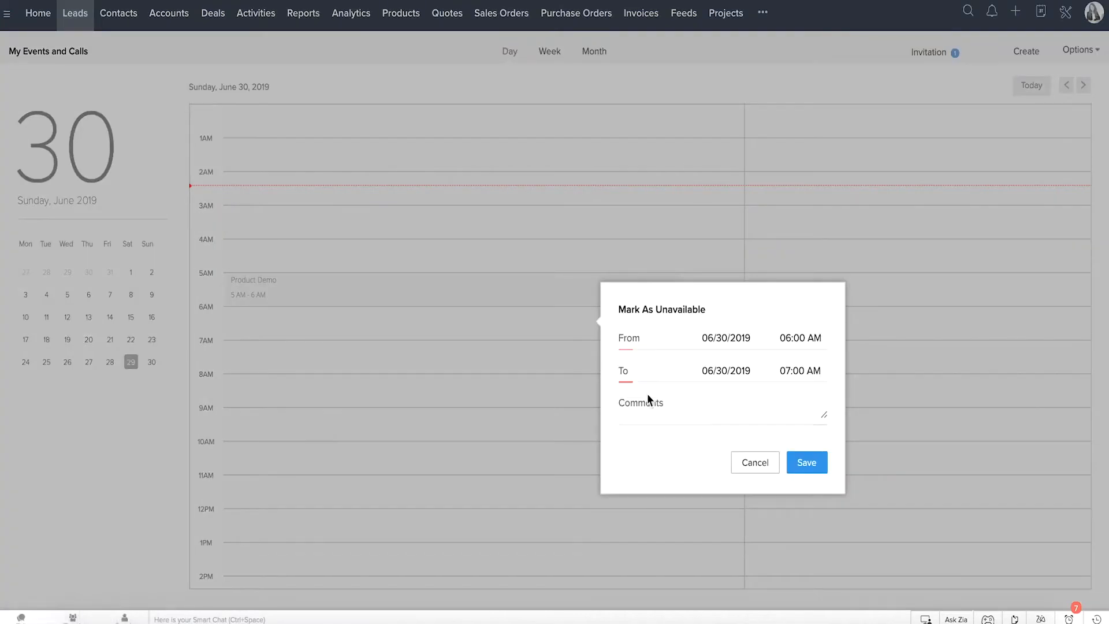
{"action": "left_click", "coordinate": [806, 471]}
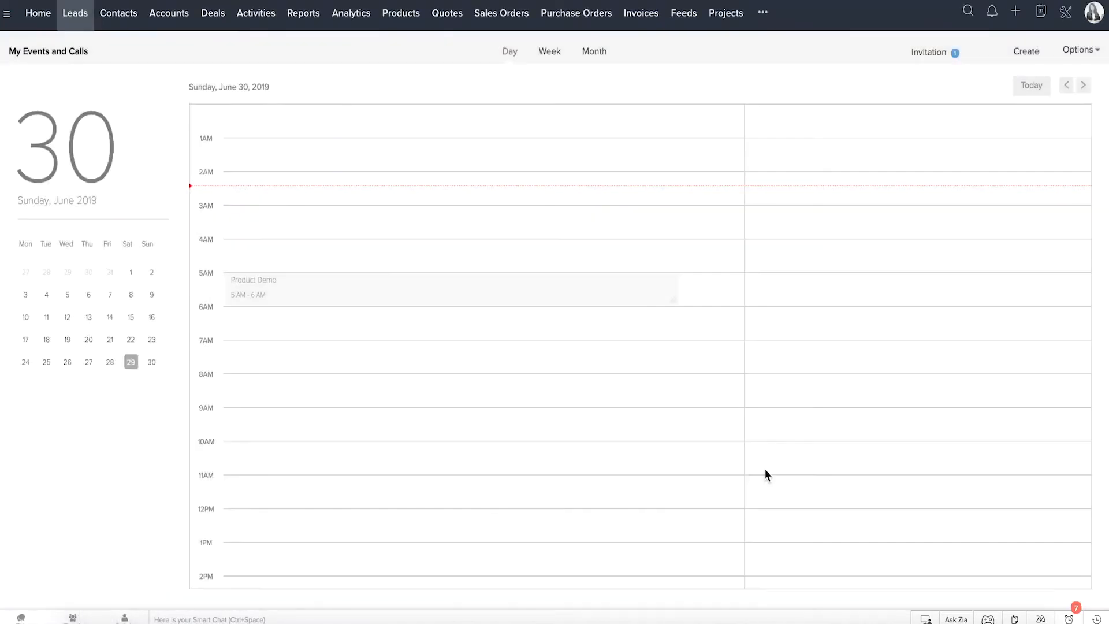
{"action": "left_click", "coordinate": [928, 65]}
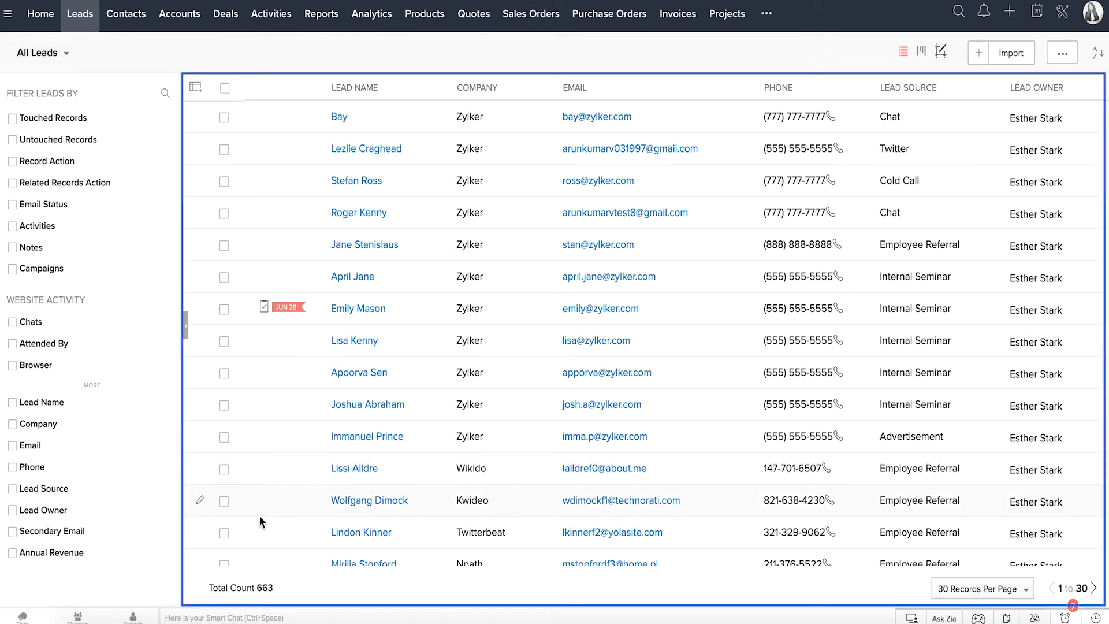
Step: Check the available lead views and create a Zylker lead with source Advertisement, industry Data/Telecom OEM, status Contacted, rating Active and a Twitter handle
{"action": "left_click", "coordinate": [68, 52]}
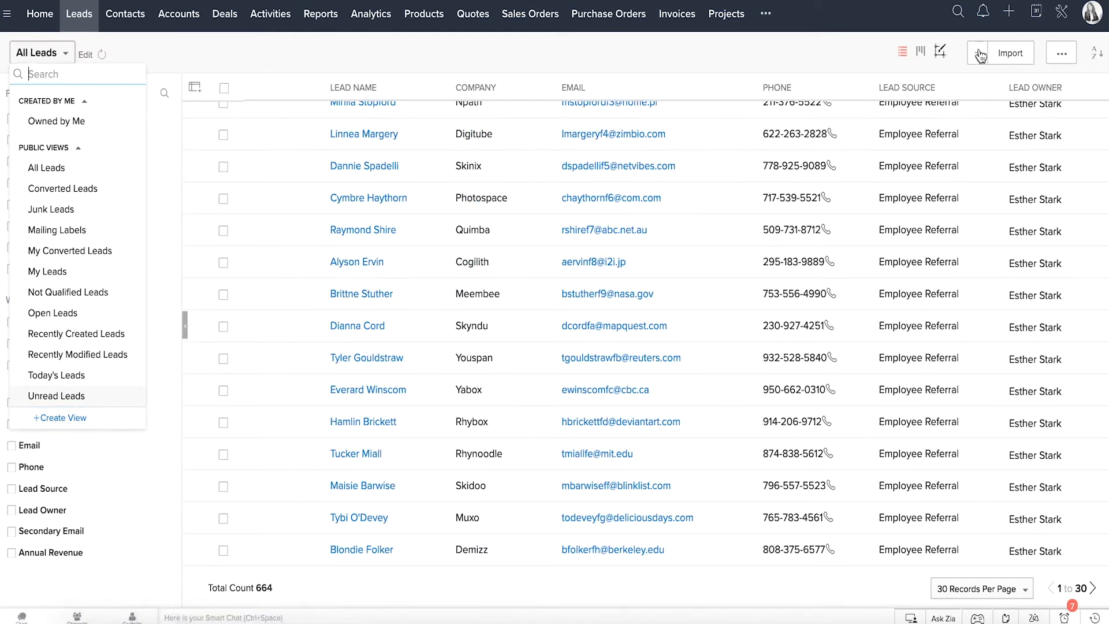
{"action": "left_click", "coordinate": [980, 53]}
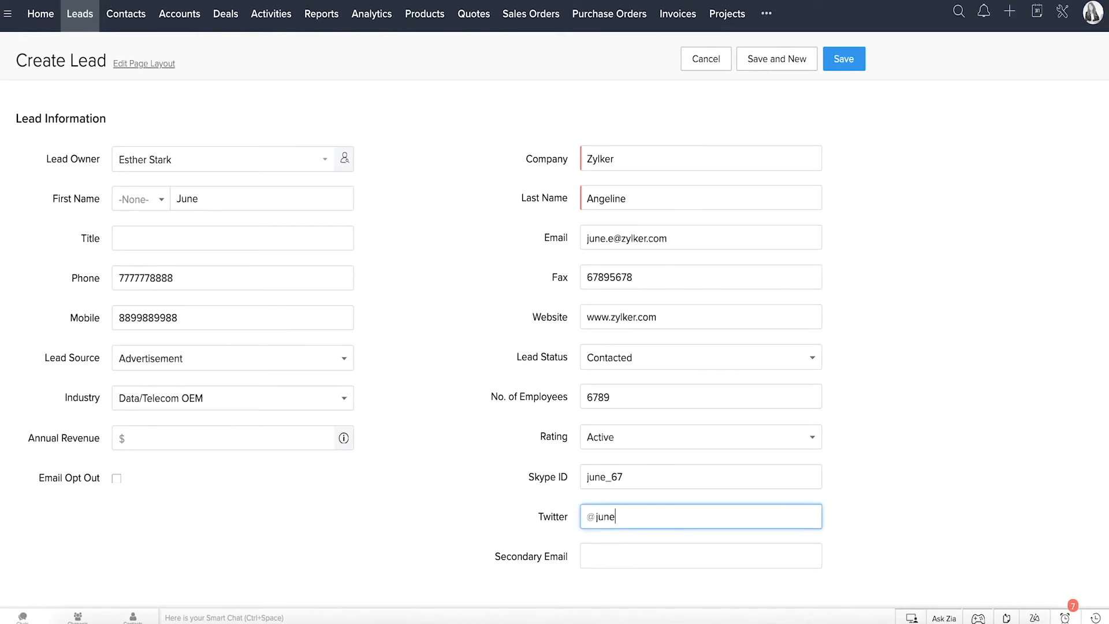
{"action": "type", "text": "_angeline"}
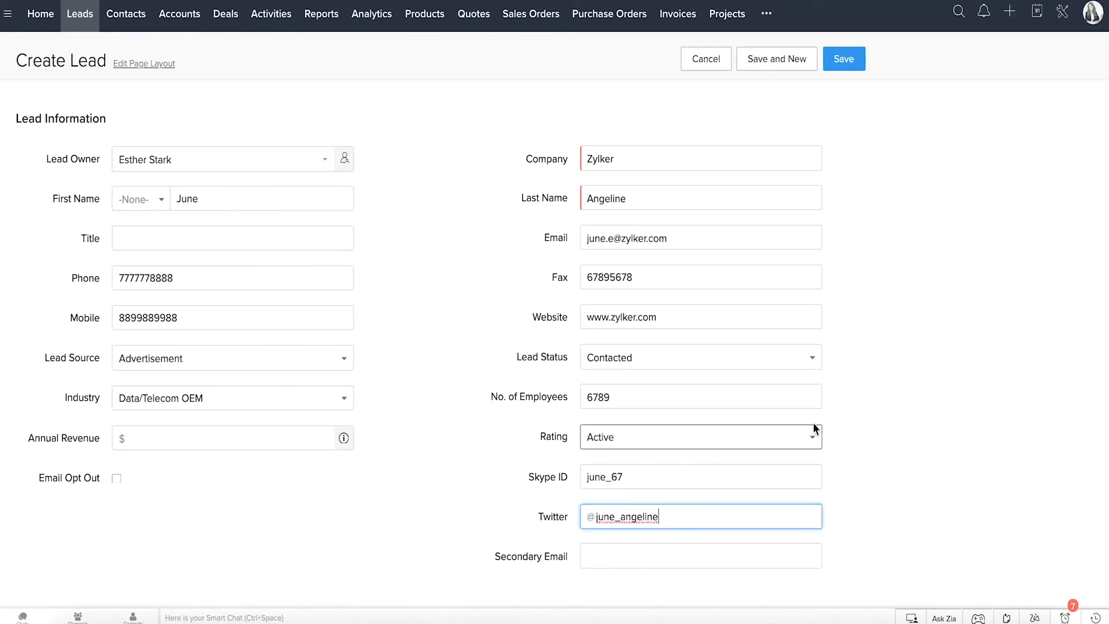
{"action": "left_click", "coordinate": [846, 406]}
{"action": "left_click", "coordinate": [844, 59]}
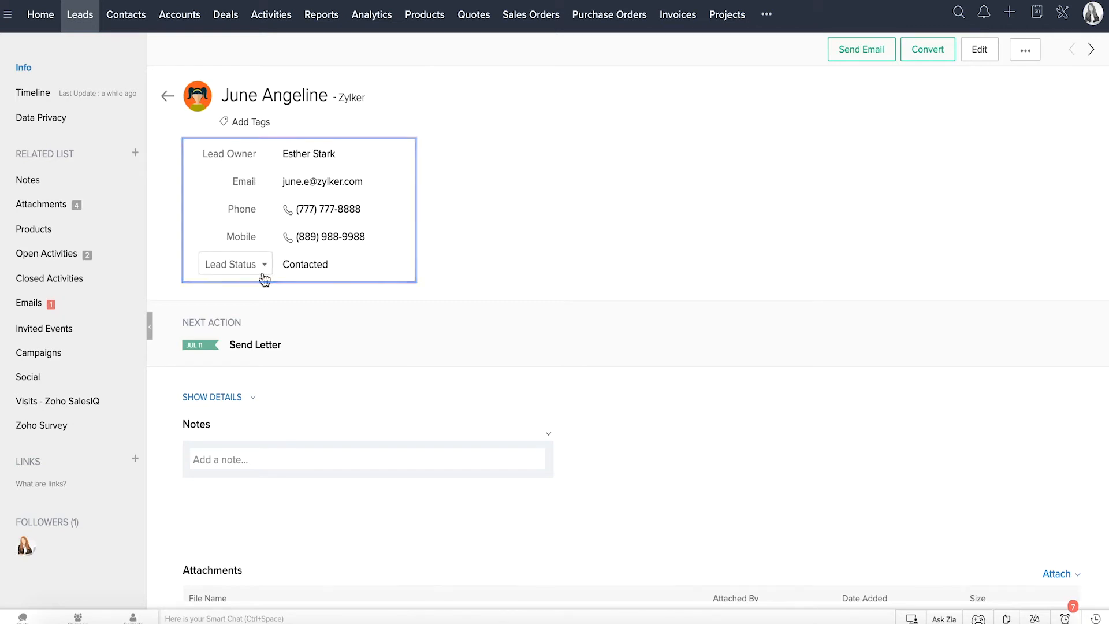
Step: Expand the new lead's full details and review its Timeline and Data Privacy information
{"action": "left_click", "coordinate": [247, 398]}
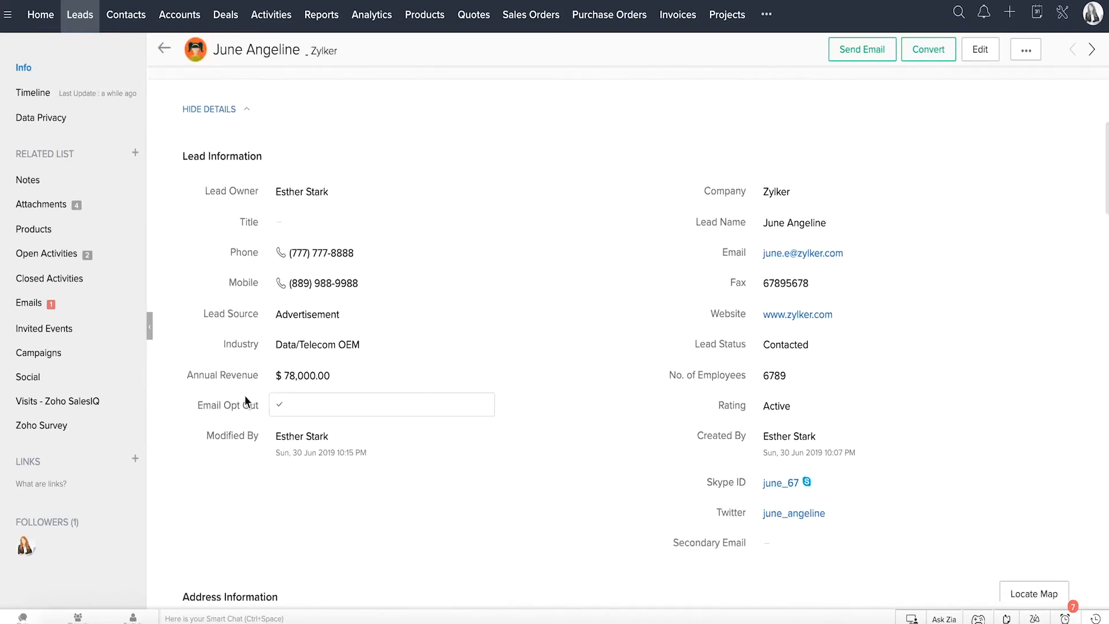
{"action": "scroll", "coordinate": [246, 398], "scroll_direction": "down", "scroll_amount": 2}
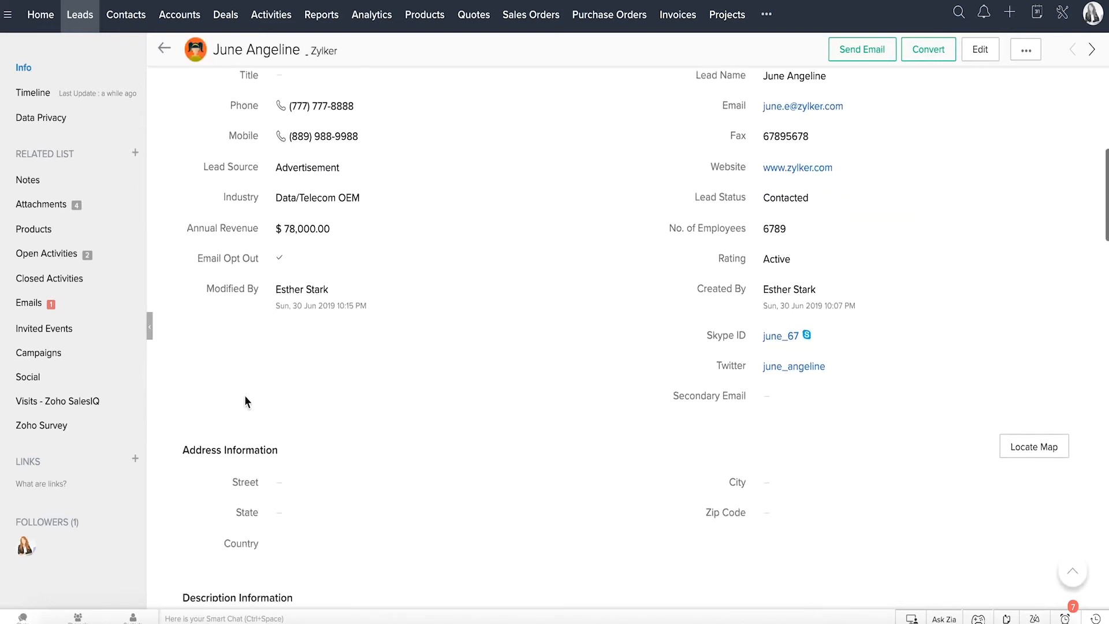
{"action": "left_click", "coordinate": [109, 98]}
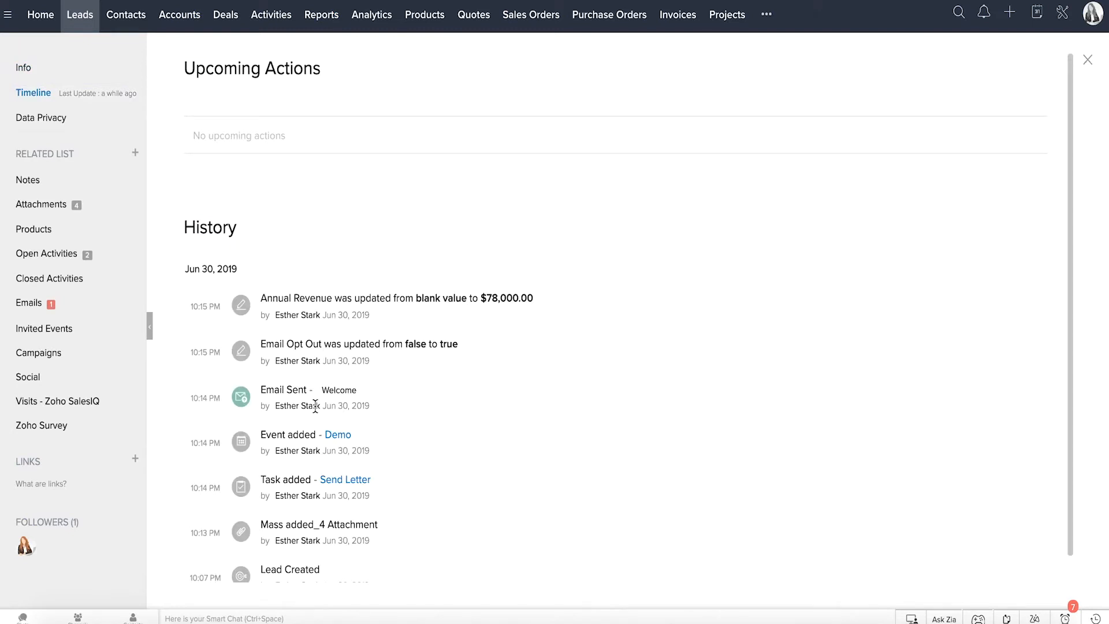
{"action": "left_click", "coordinate": [96, 125]}
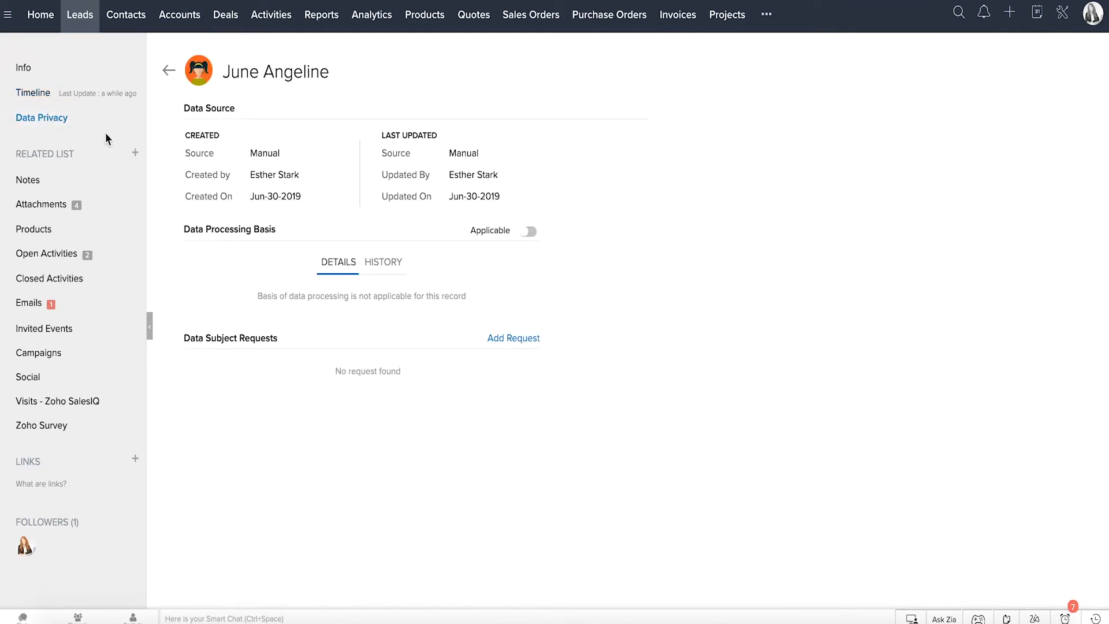
Step: Review the lead's Notes, Attachments, Open Activities, Emails and Social related lists, and the additional record actions
{"action": "left_click", "coordinate": [76, 180]}
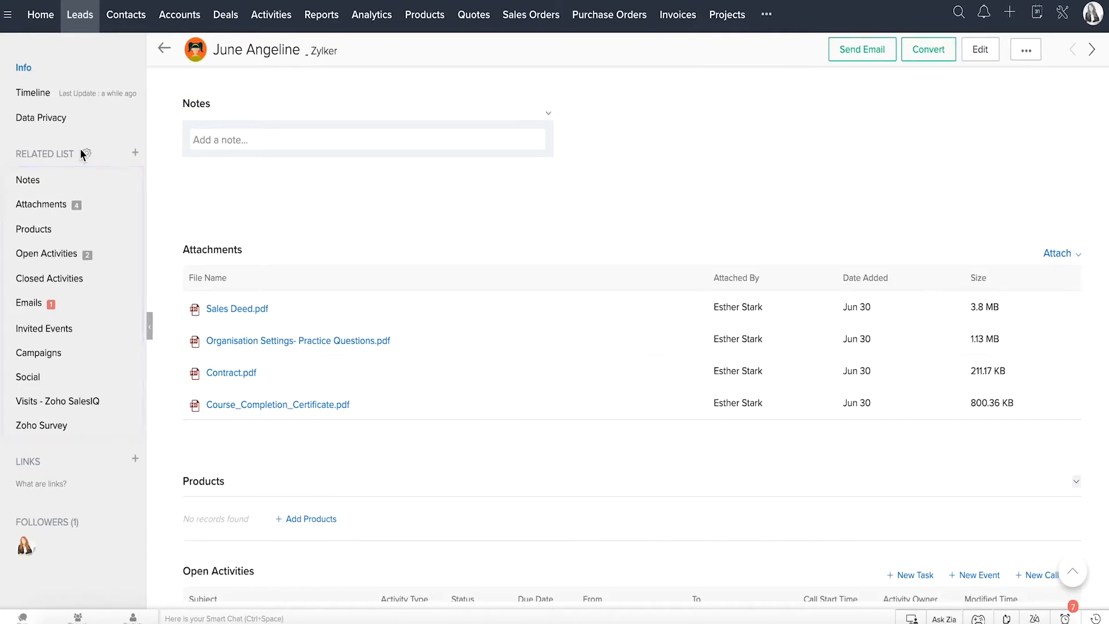
{"action": "left_click", "coordinate": [86, 205]}
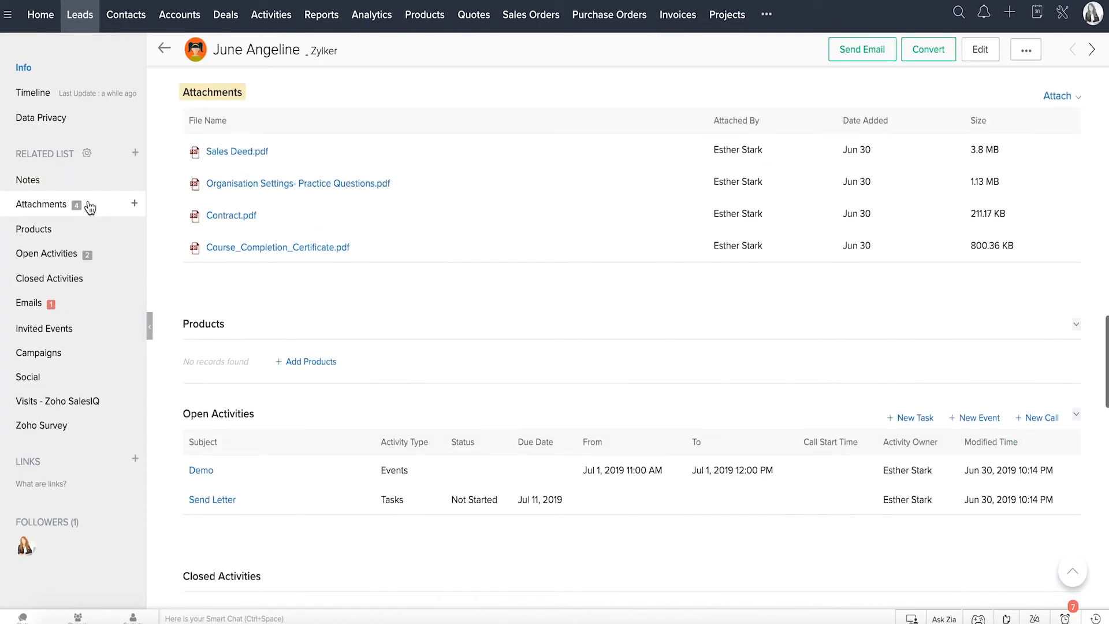
{"action": "left_click", "coordinate": [87, 257]}
{"action": "left_click", "coordinate": [83, 305]}
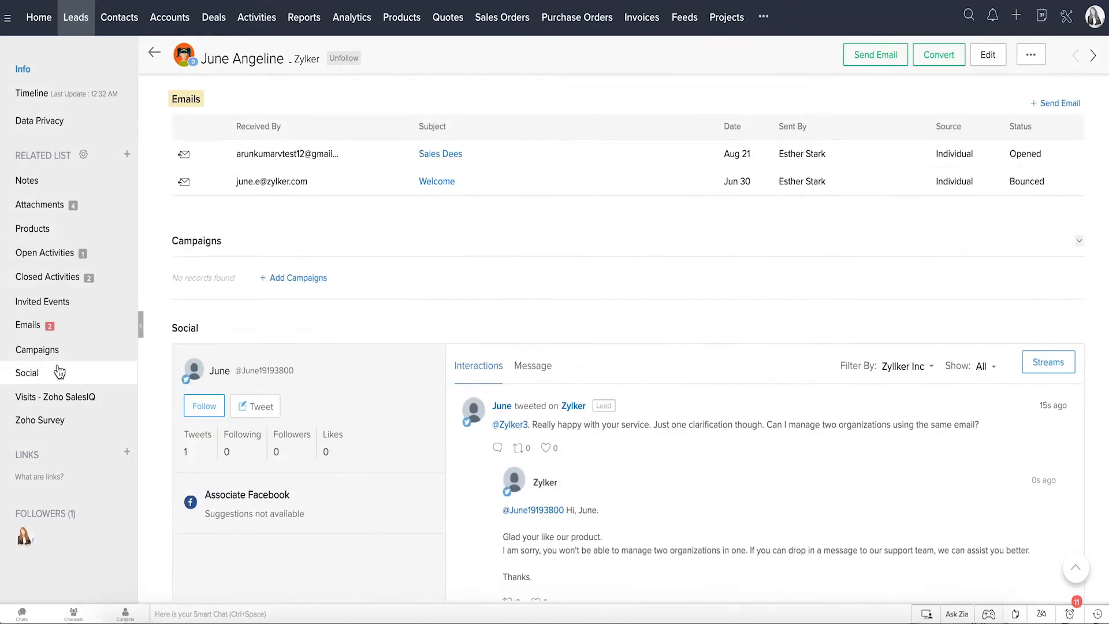
{"action": "left_click", "coordinate": [59, 372]}
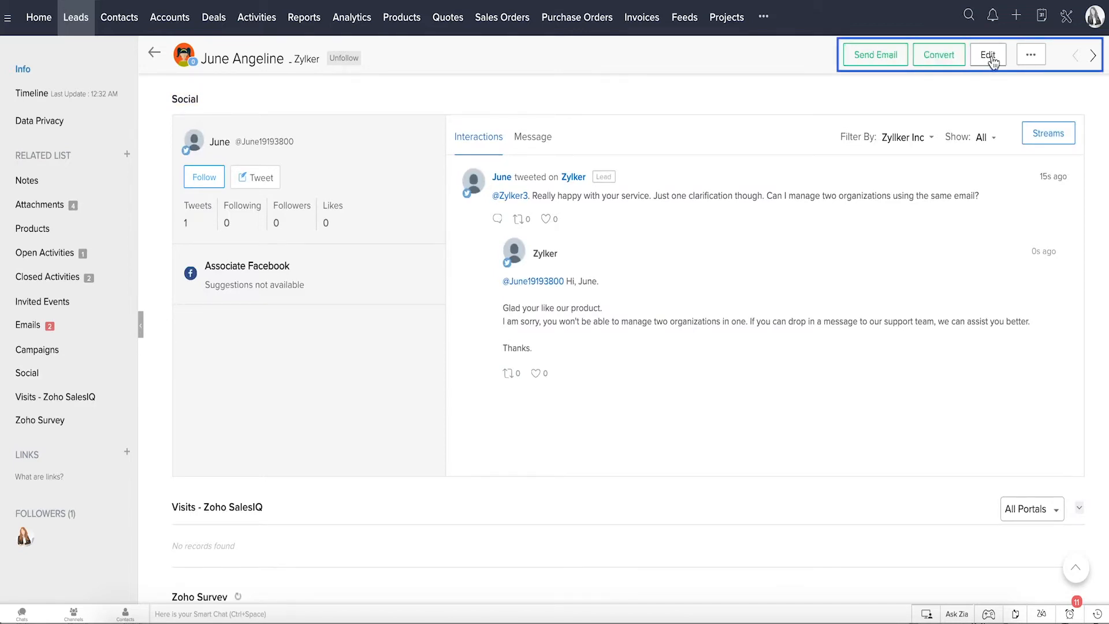
{"action": "left_click", "coordinate": [1032, 57]}
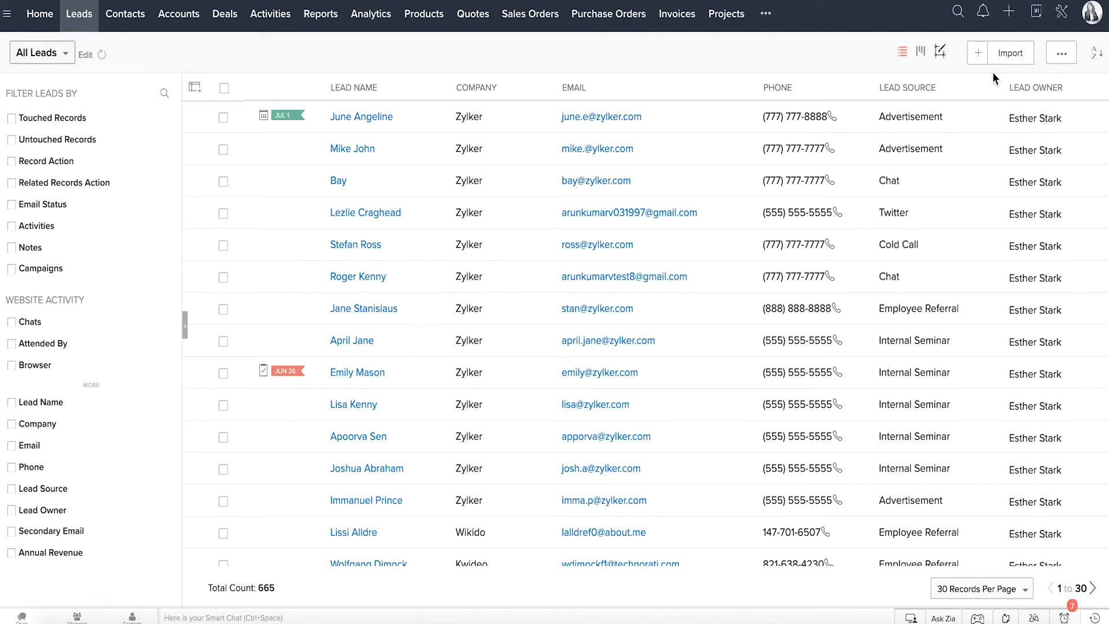
Step: Check the import options for leads and view the leads by status in Kanban View
{"action": "left_click", "coordinate": [1011, 57]}
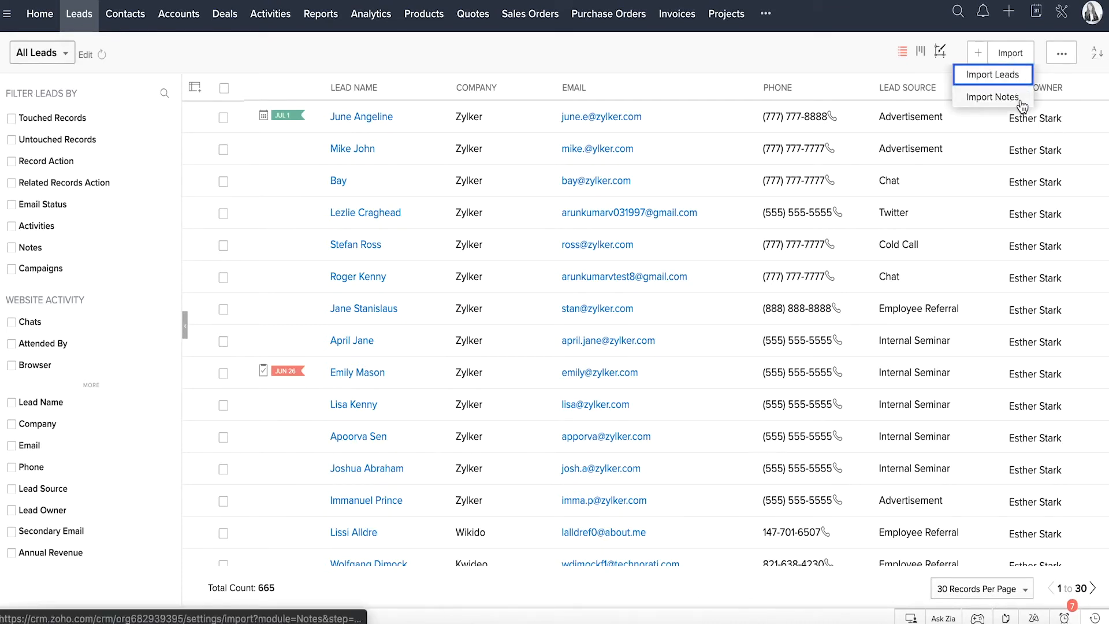
{"action": "left_click", "coordinate": [881, 67]}
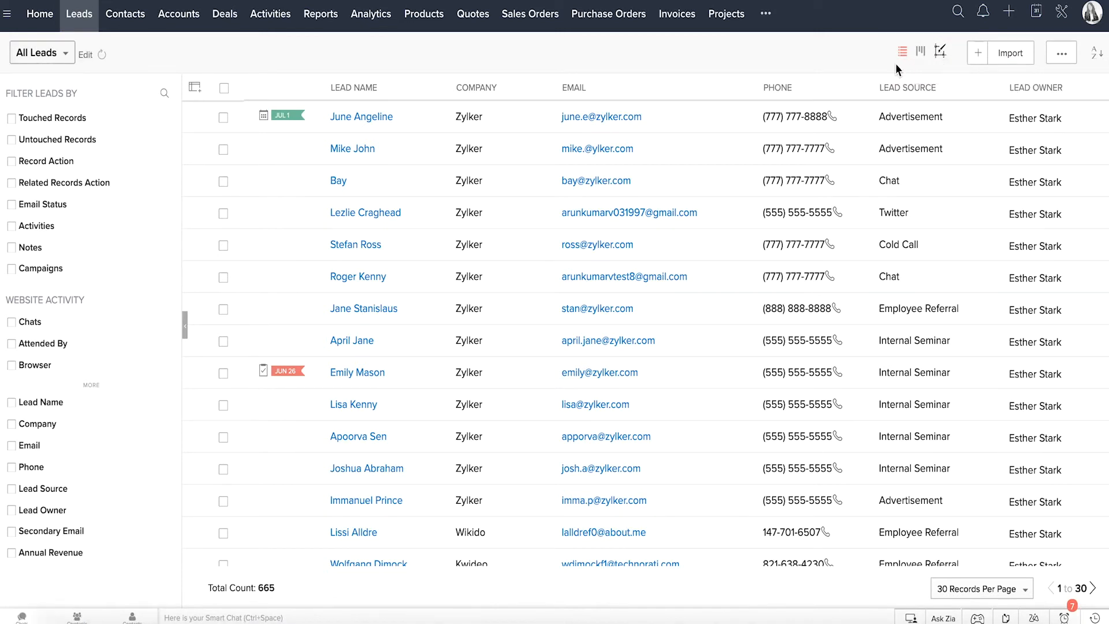
{"action": "left_click", "coordinate": [921, 52]}
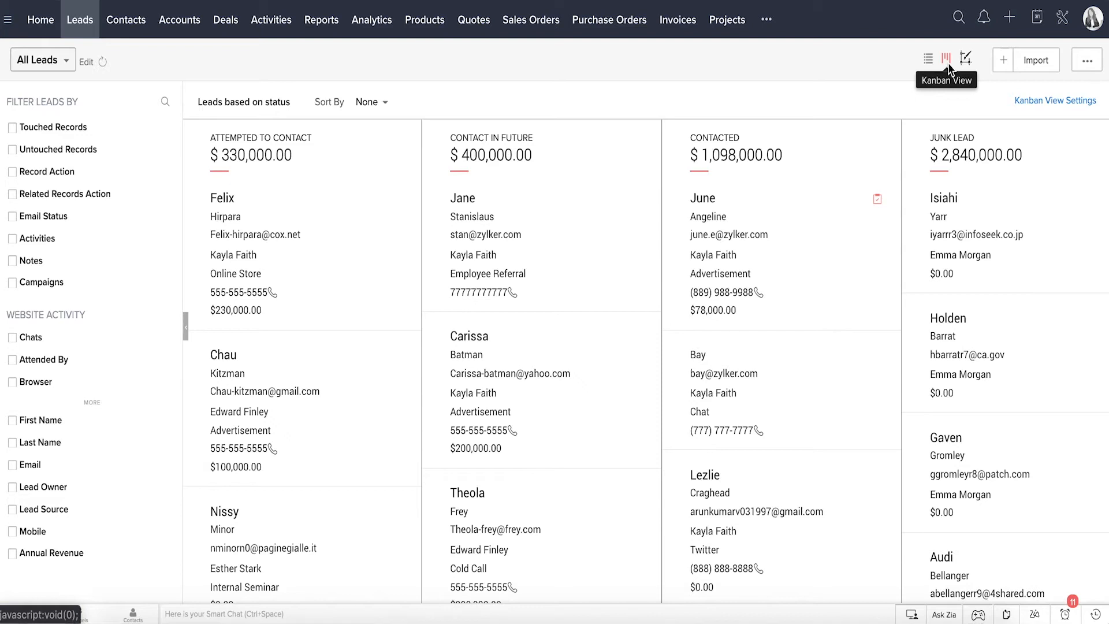
{"action": "left_click", "coordinate": [294, 104]}
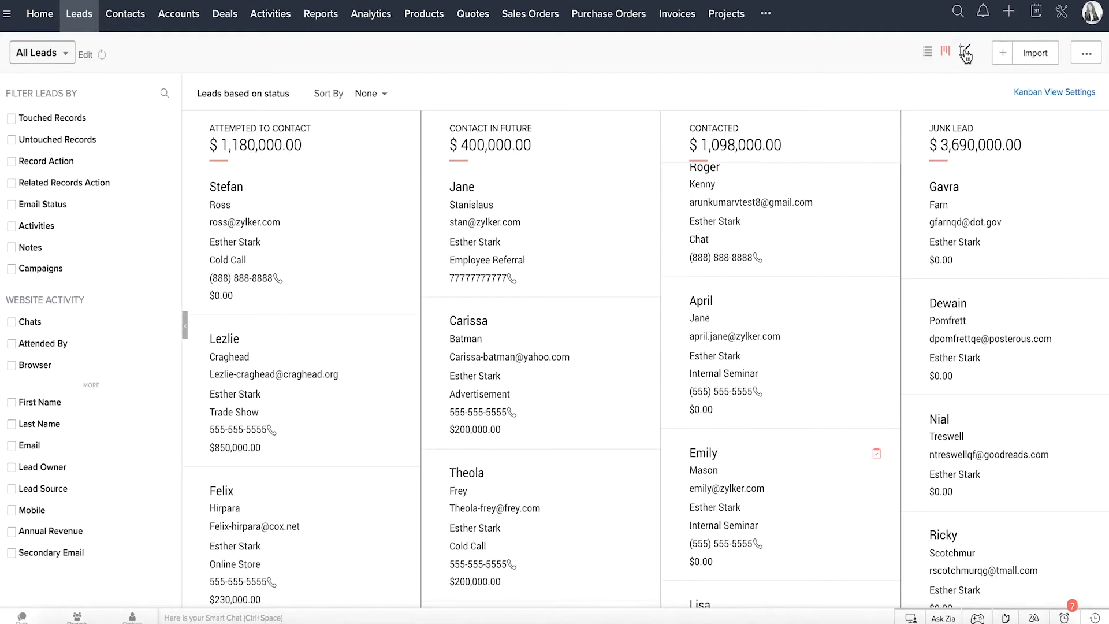
Step: Display the leads in the Leads - Canvas view, check the canvas view options and browse the records
{"action": "left_click", "coordinate": [966, 54]}
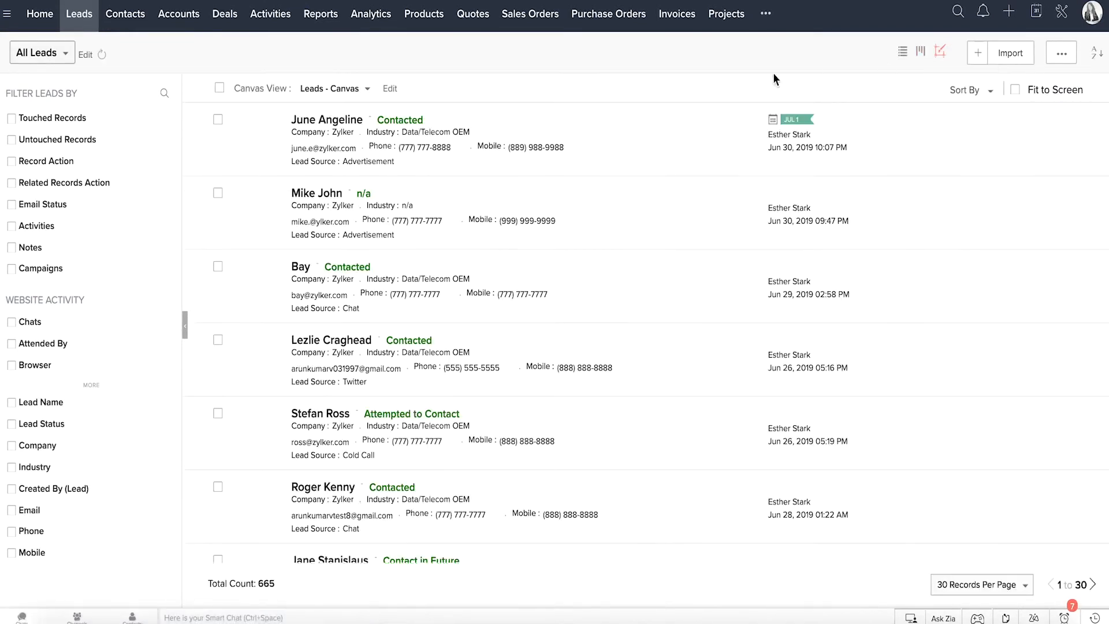
{"action": "left_click", "coordinate": [367, 90]}
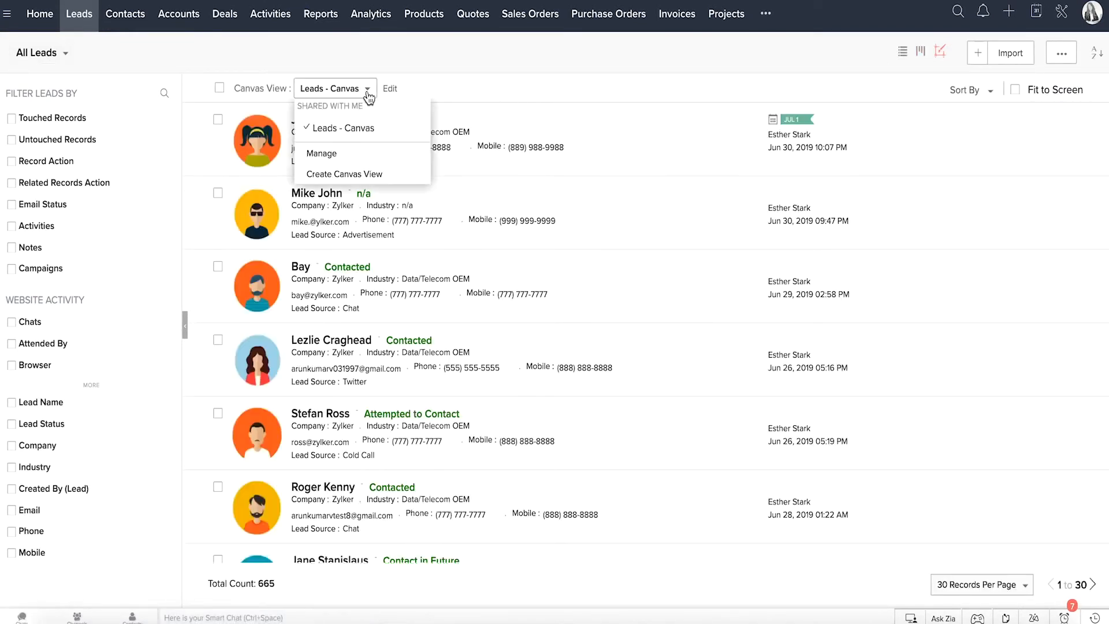
{"action": "left_click", "coordinate": [401, 181]}
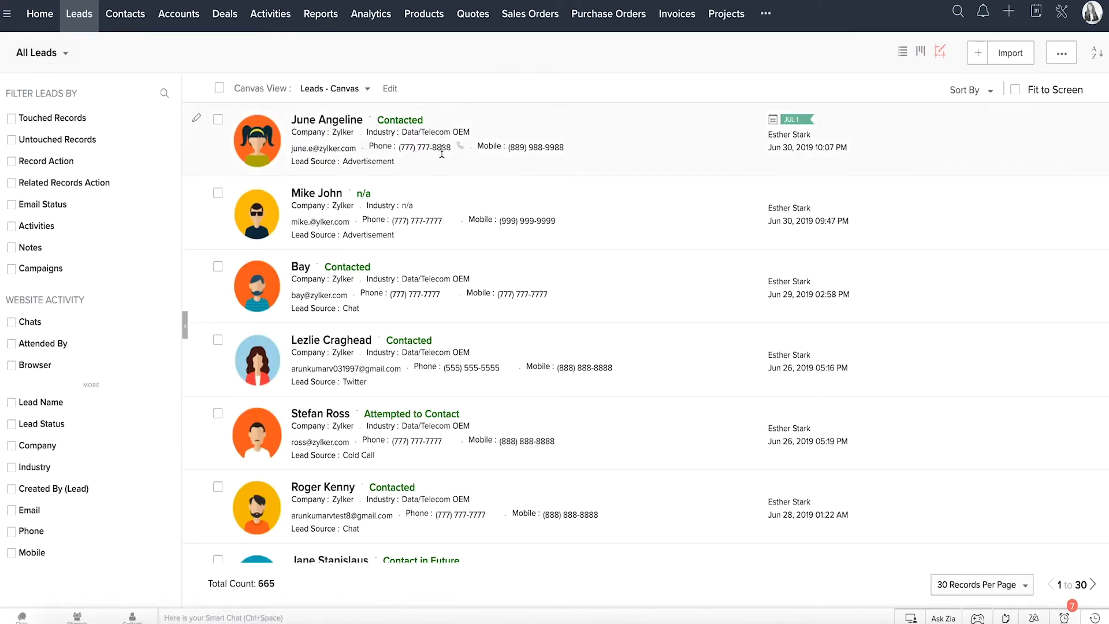
{"action": "scroll", "coordinate": [446, 328], "scroll_direction": "down", "scroll_amount": 2}
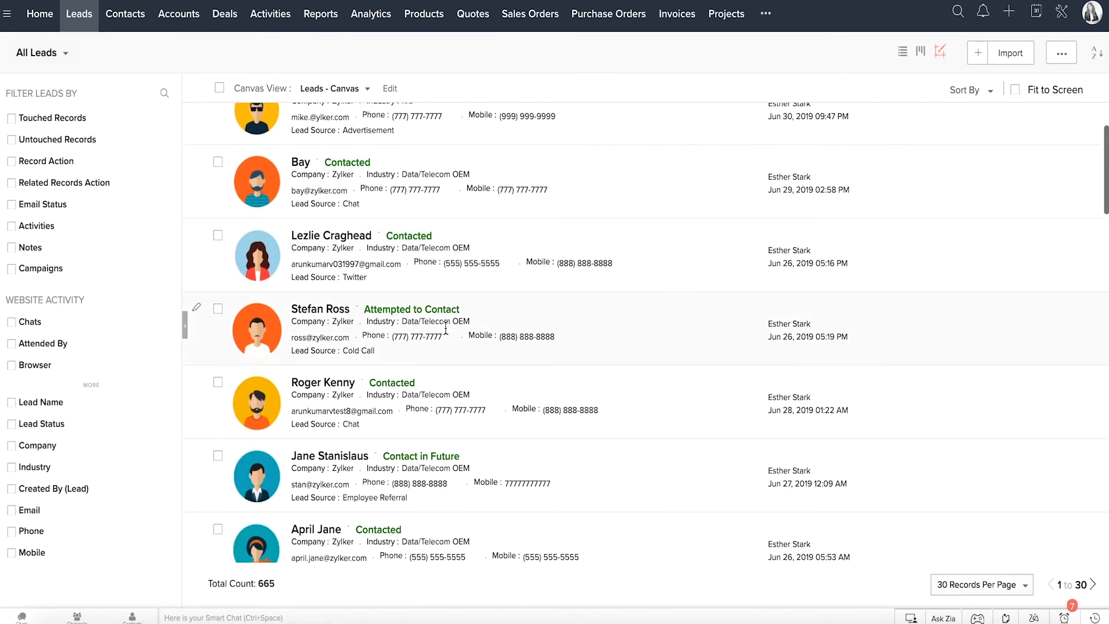
{"action": "scroll", "coordinate": [446, 329], "scroll_direction": "up", "scroll_amount": 2}
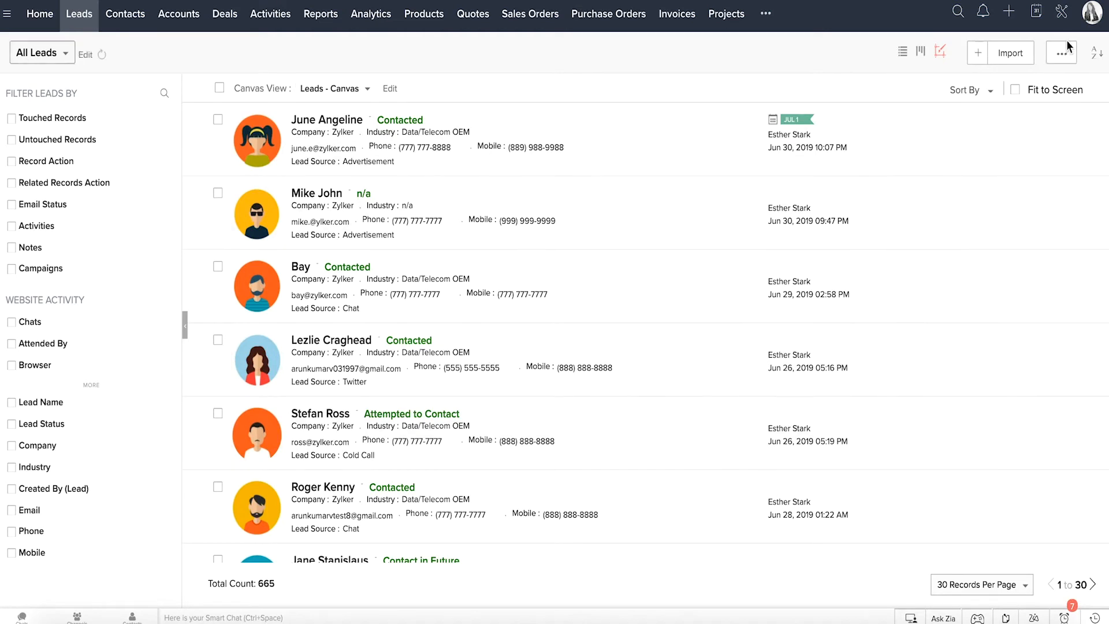
Step: View the mass actions available for leads and set the list to 100 records per page
{"action": "left_click", "coordinate": [1068, 60]}
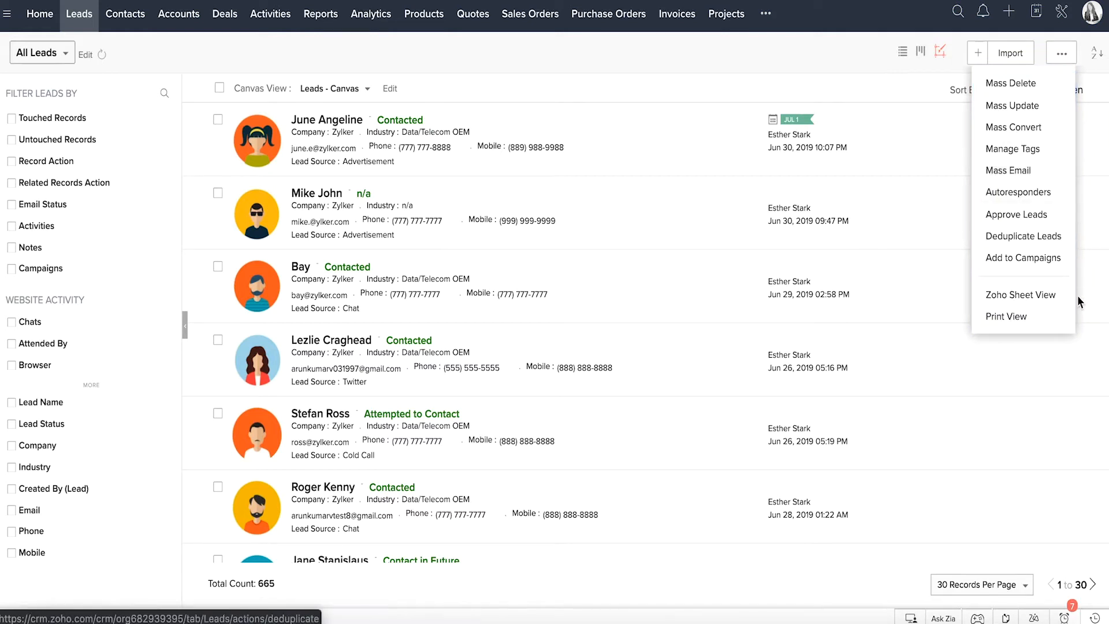
{"action": "left_click", "coordinate": [1026, 591]}
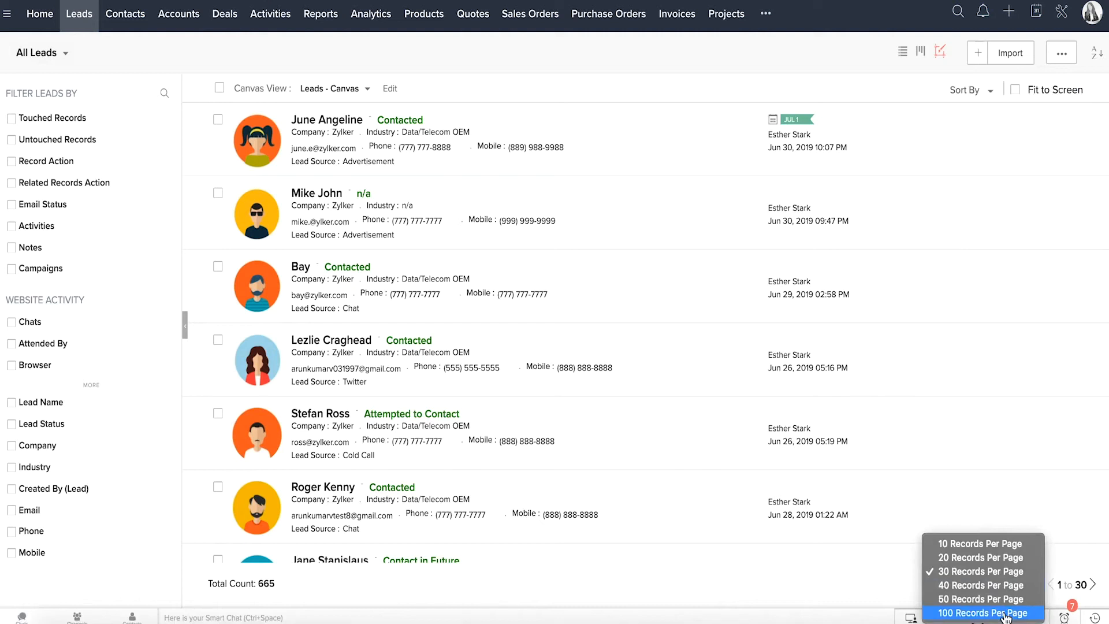
{"action": "left_click", "coordinate": [1006, 613]}
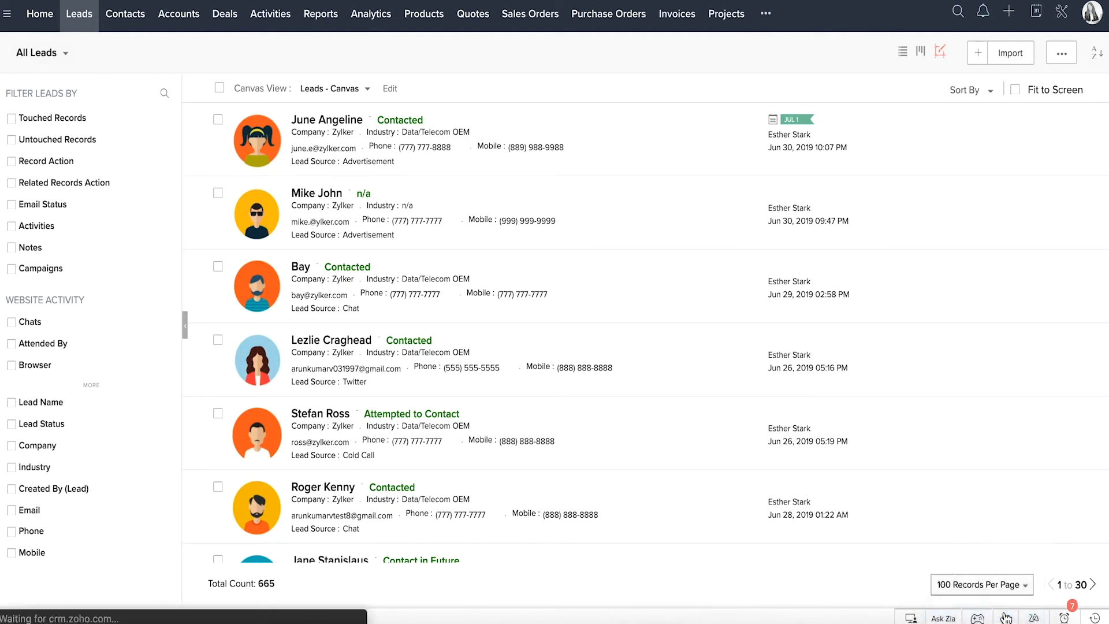
{"action": "left_click", "coordinate": [1098, 55]}
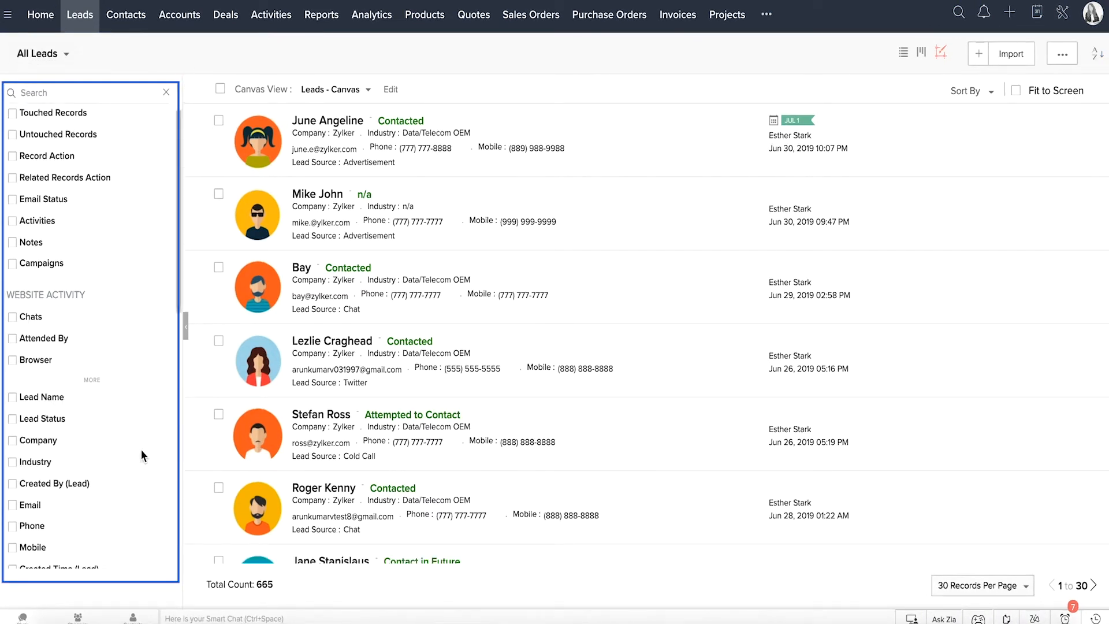
Step: Browse the available lead filters and select the Activities filter with the Without Open Activity option
{"action": "scroll", "coordinate": [140, 449], "scroll_direction": "down", "scroll_amount": 10}
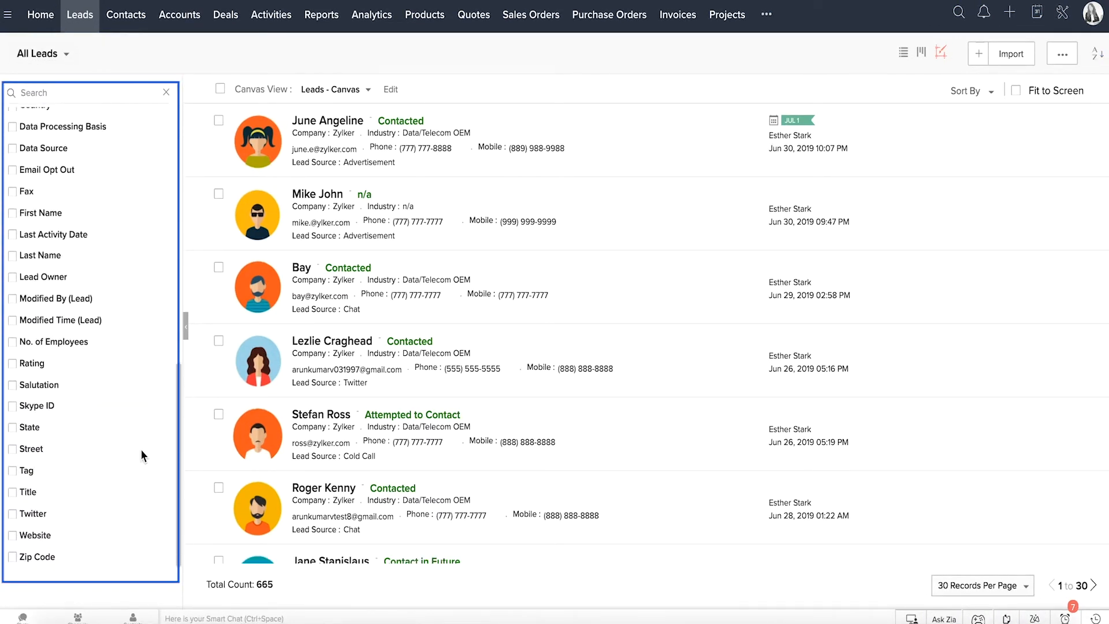
{"action": "scroll", "coordinate": [140, 449], "scroll_direction": "up", "scroll_amount": 10}
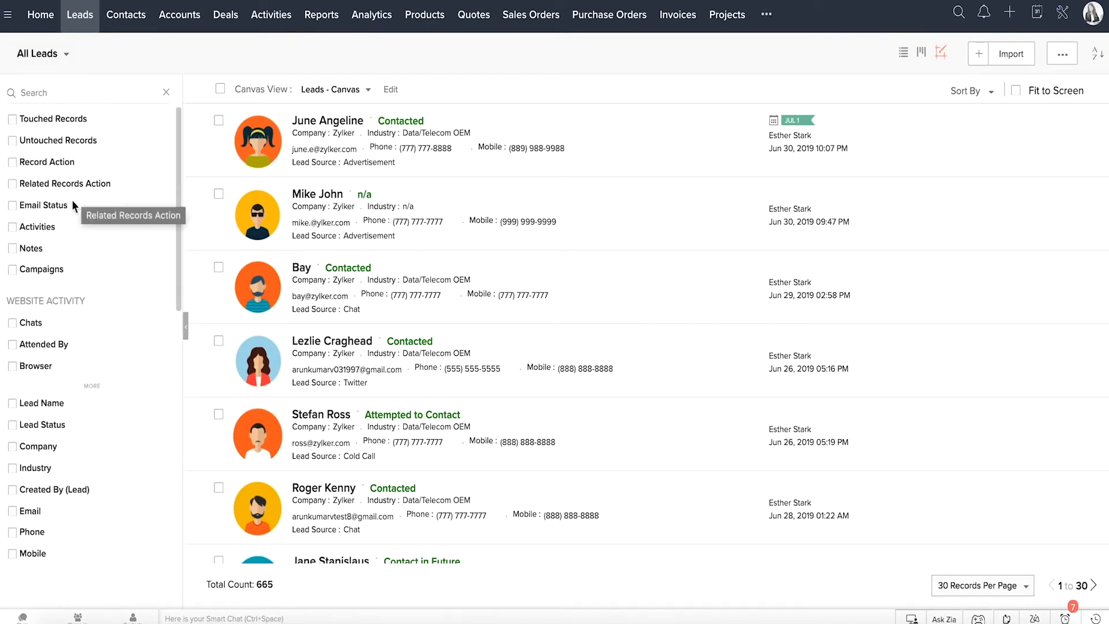
{"action": "left_click", "coordinate": [51, 228]}
Step: Find the Email Status filter with "email s" and set it to emails sent yesterday with the status bounced
{"action": "left_click", "coordinate": [58, 95]}
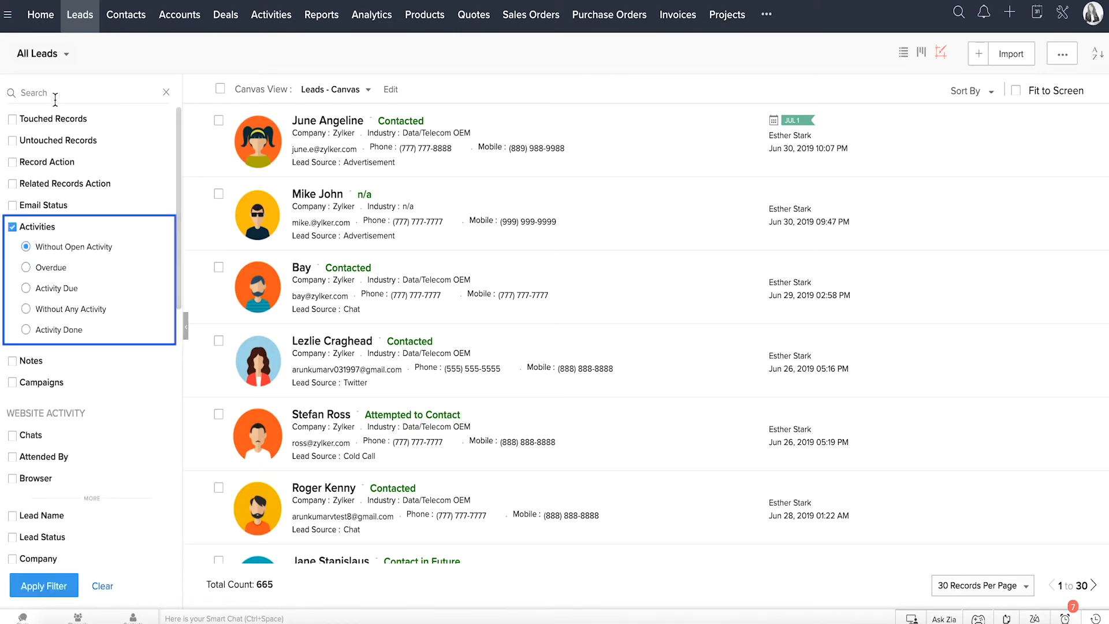
{"action": "type", "text": "email s"}
{"action": "left_click", "coordinate": [43, 119]}
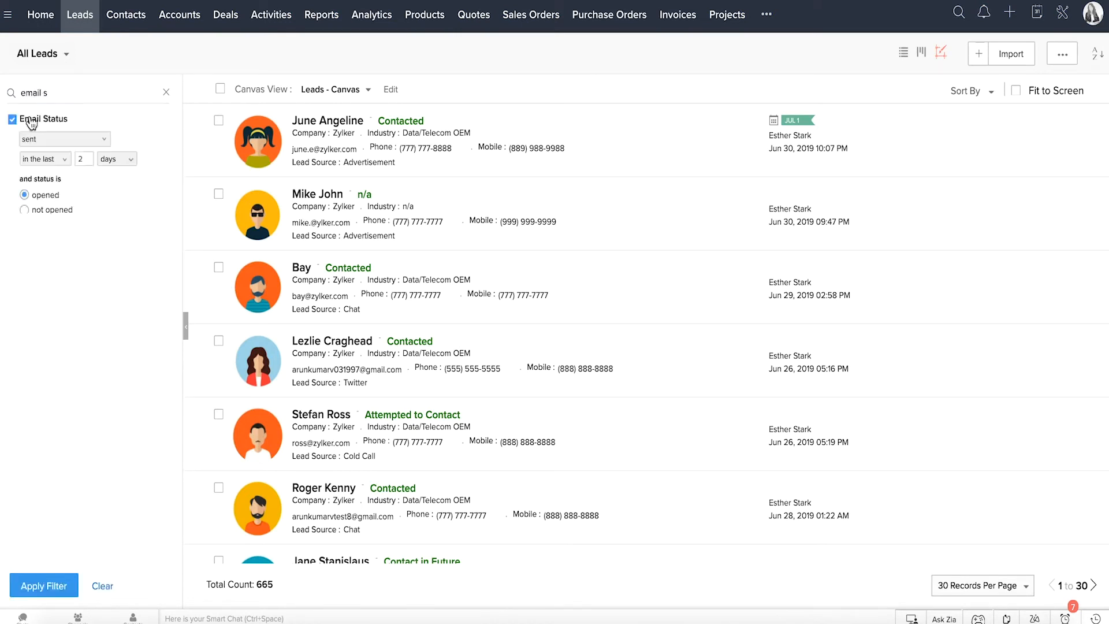
{"action": "left_click", "coordinate": [54, 139]}
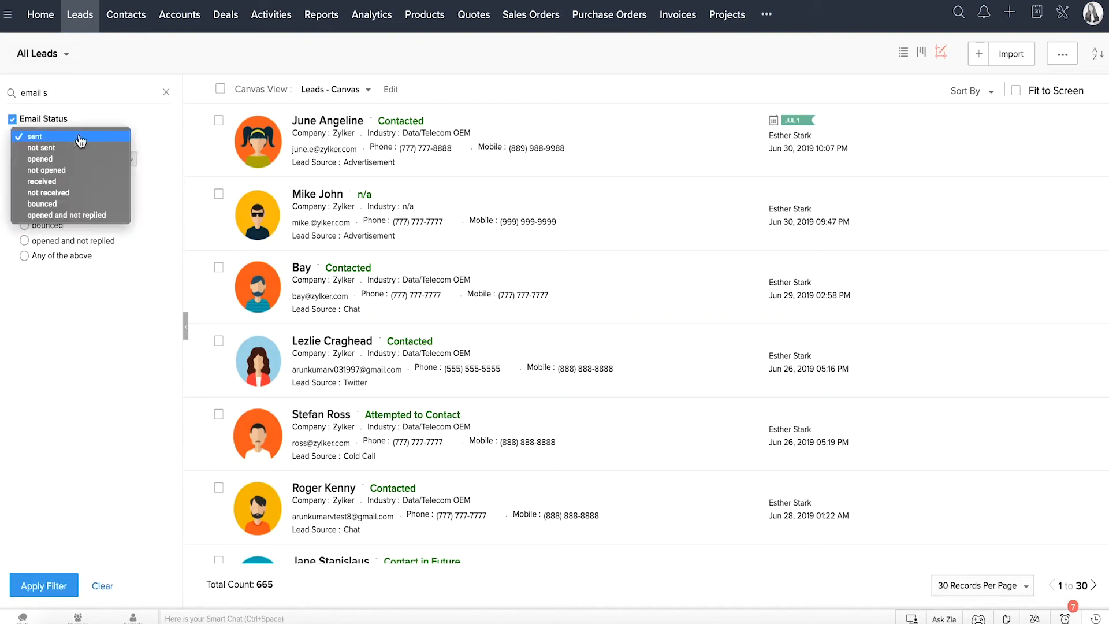
{"action": "left_click", "coordinate": [143, 123]}
{"action": "left_click", "coordinate": [52, 161]}
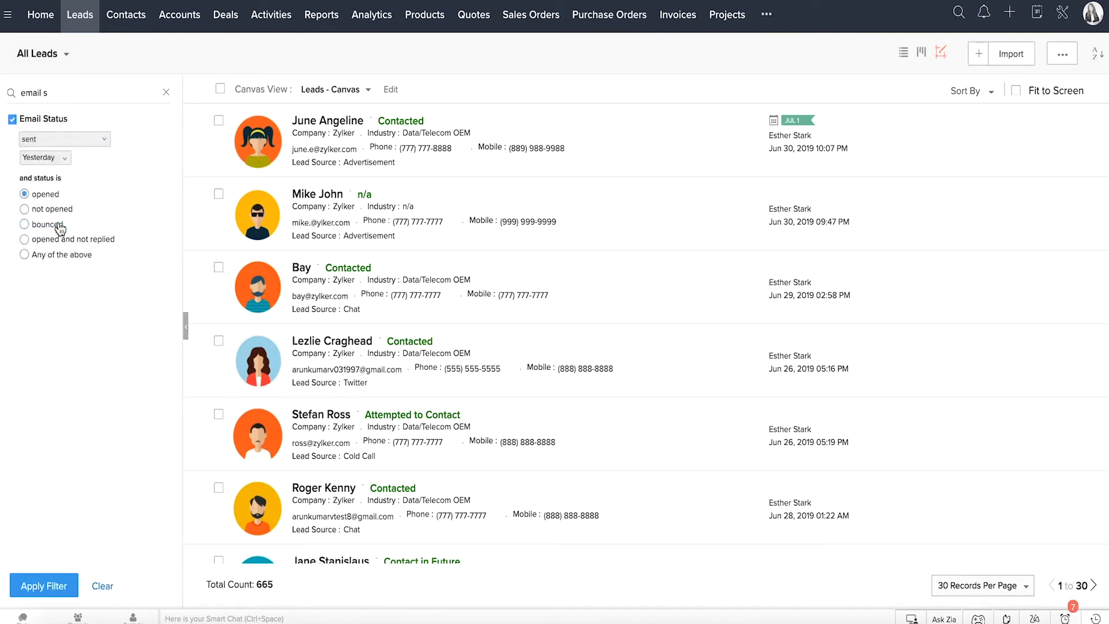
{"action": "left_click", "coordinate": [60, 224]}
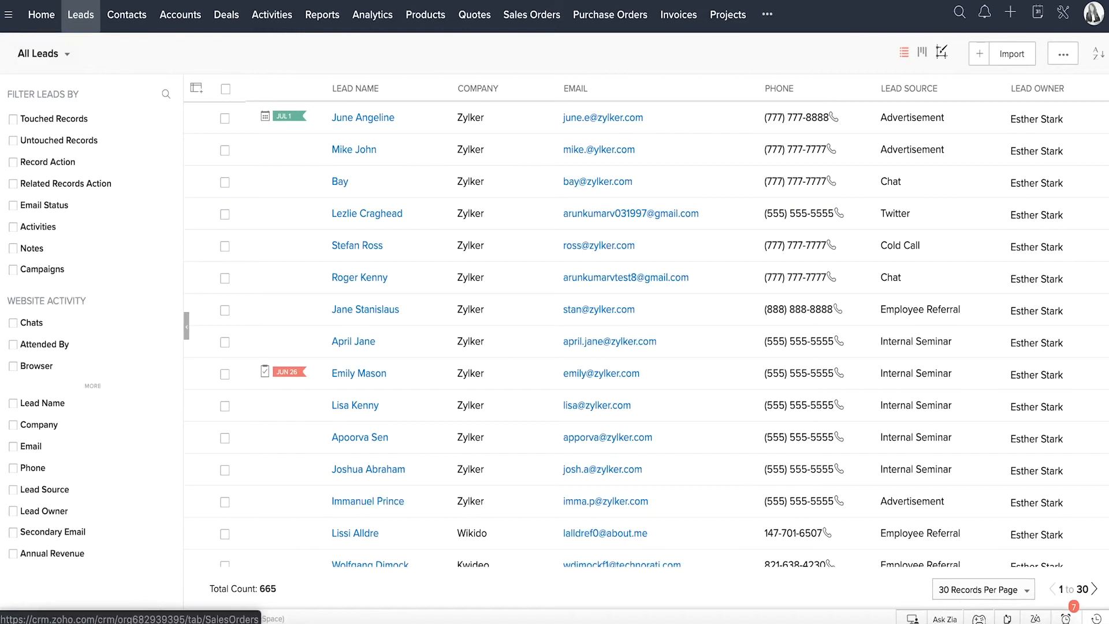
Step: View the additional modules beyond the main ones and the available tab groups
{"action": "left_click", "coordinate": [768, 15]}
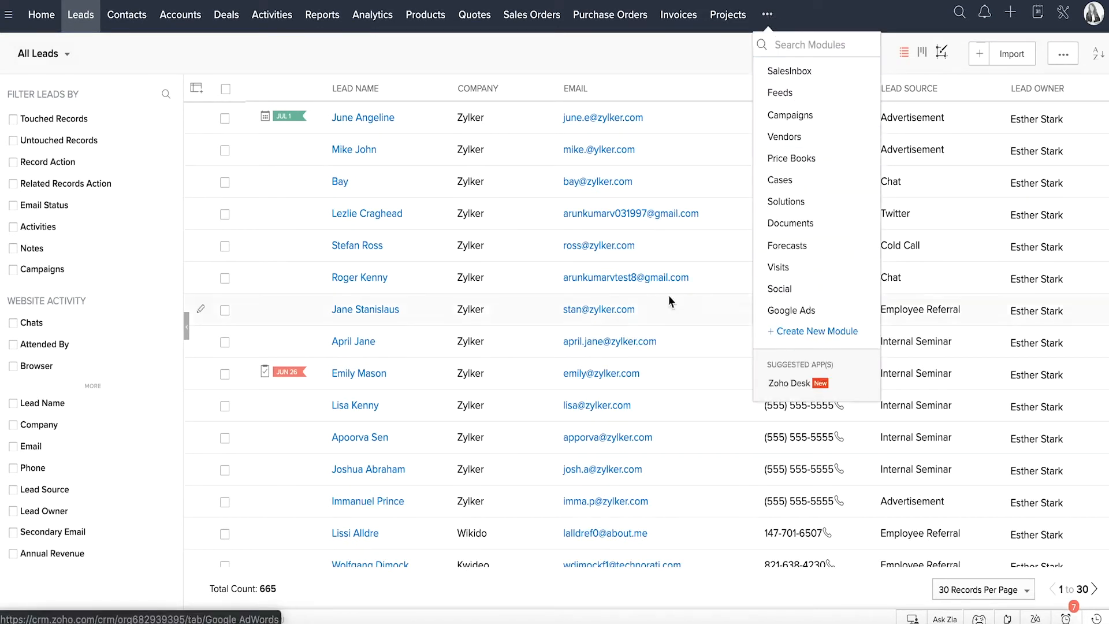
{"action": "left_click", "coordinate": [229, 52]}
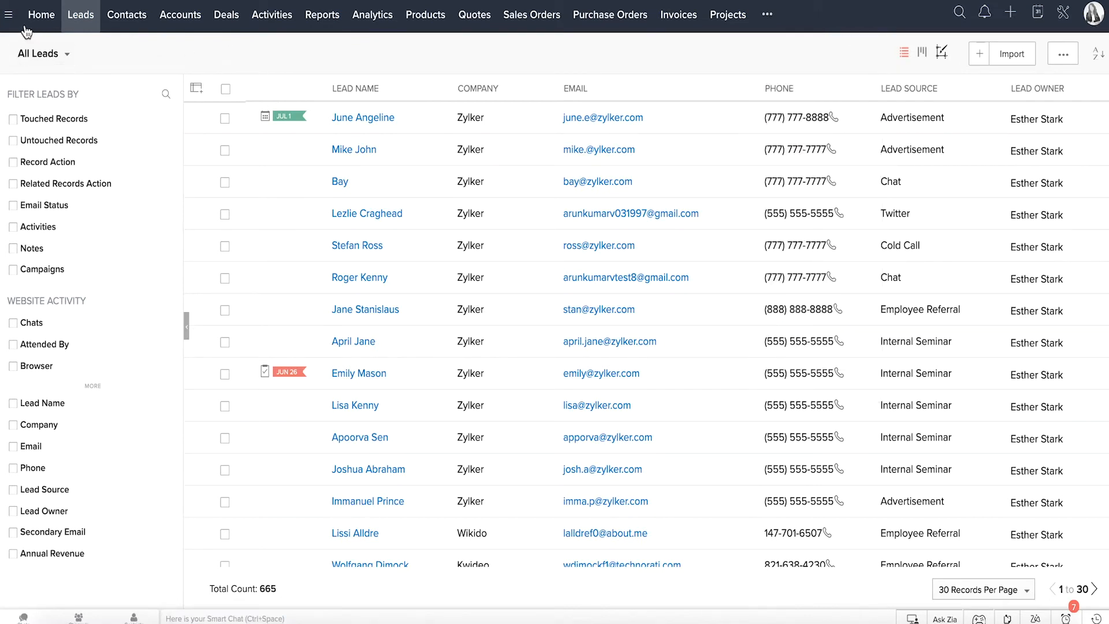
{"action": "left_click", "coordinate": [9, 16]}
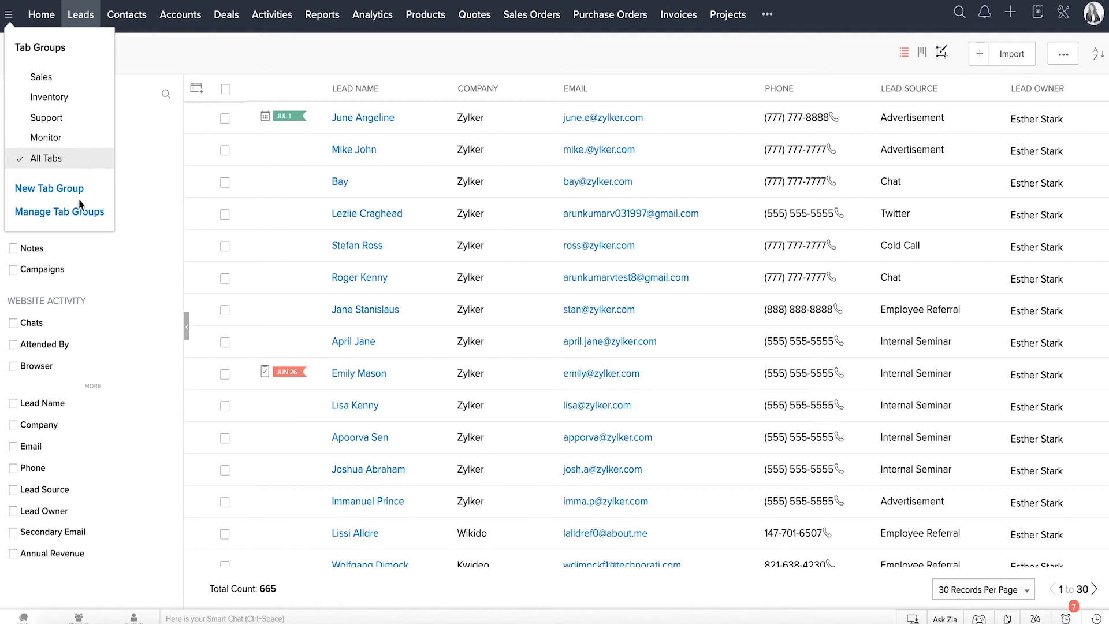
{"action": "left_click", "coordinate": [64, 81]}
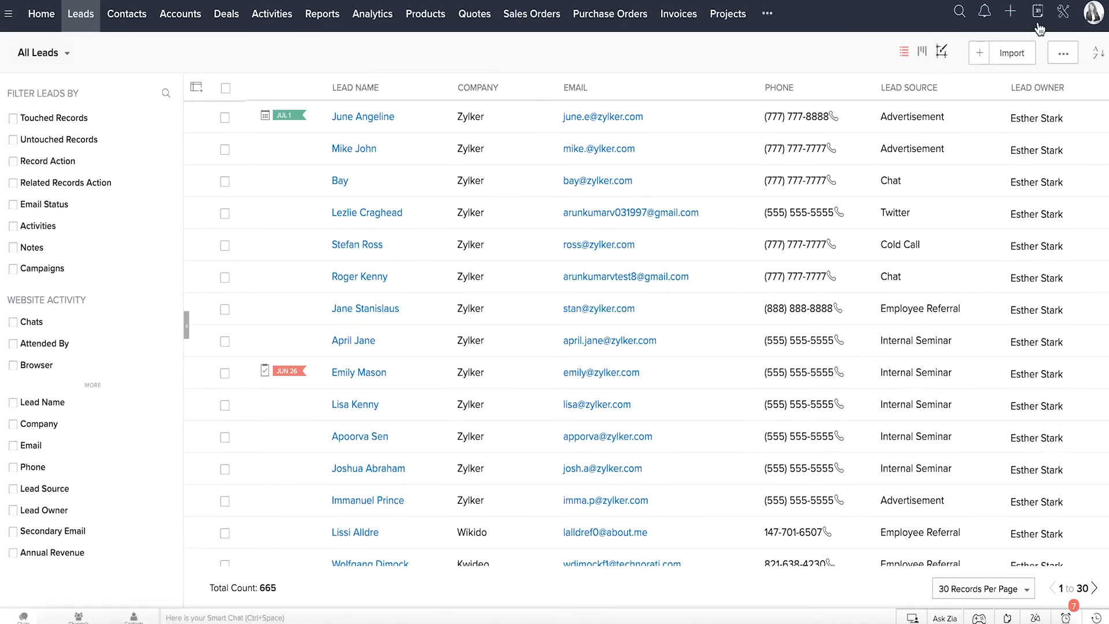
Step: Go to Setup and view the Personal Settings and Company Details pages
{"action": "left_click", "coordinate": [1063, 14]}
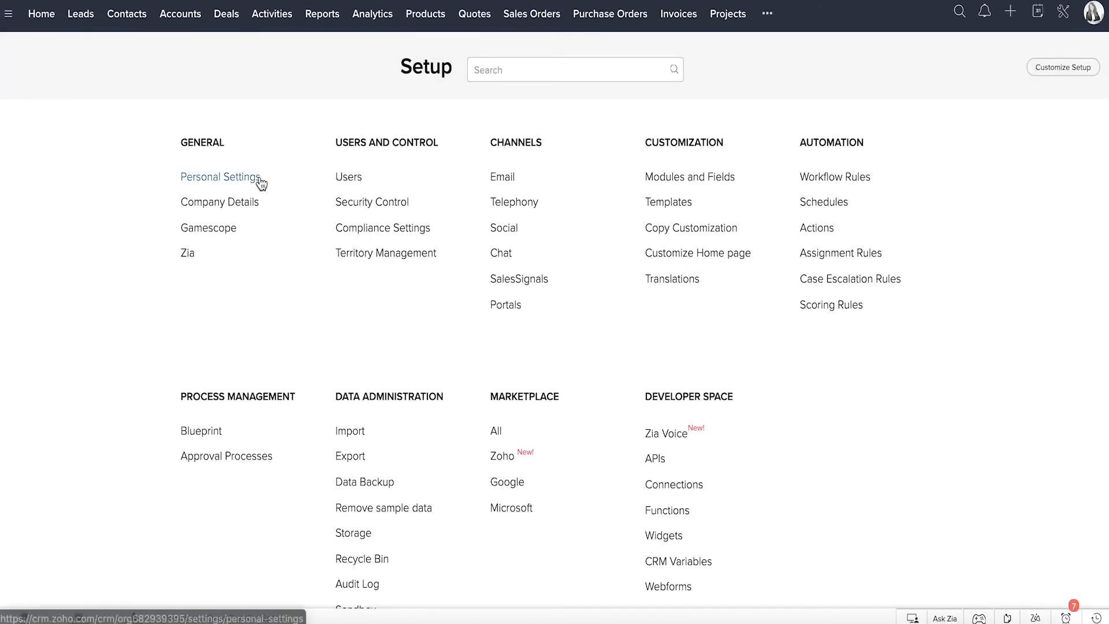
{"action": "left_click", "coordinate": [260, 180]}
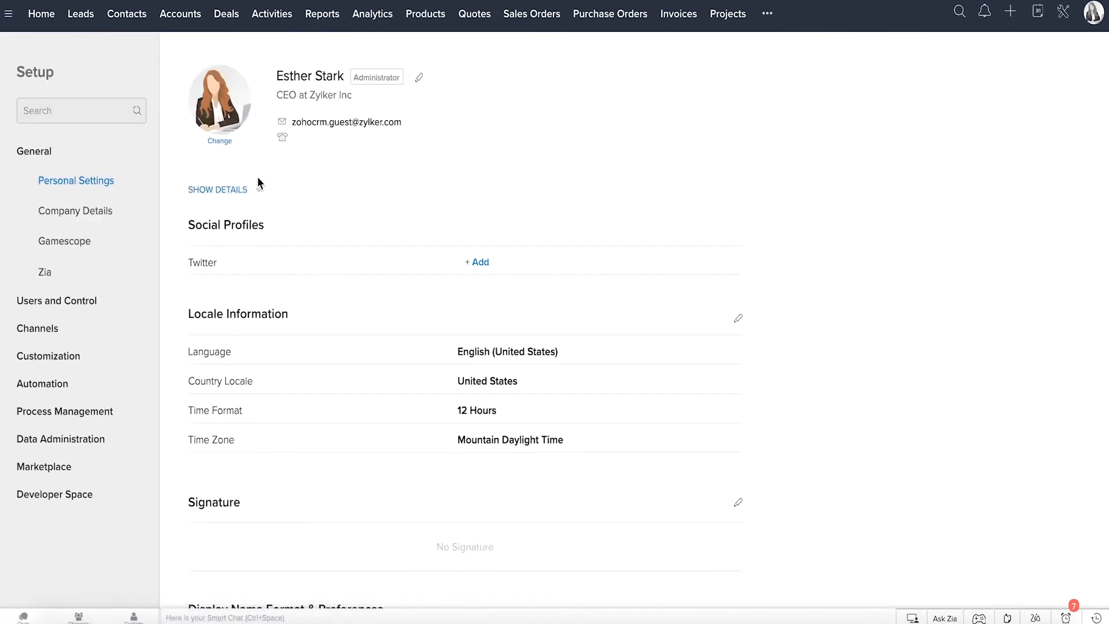
{"action": "left_click", "coordinate": [101, 214]}
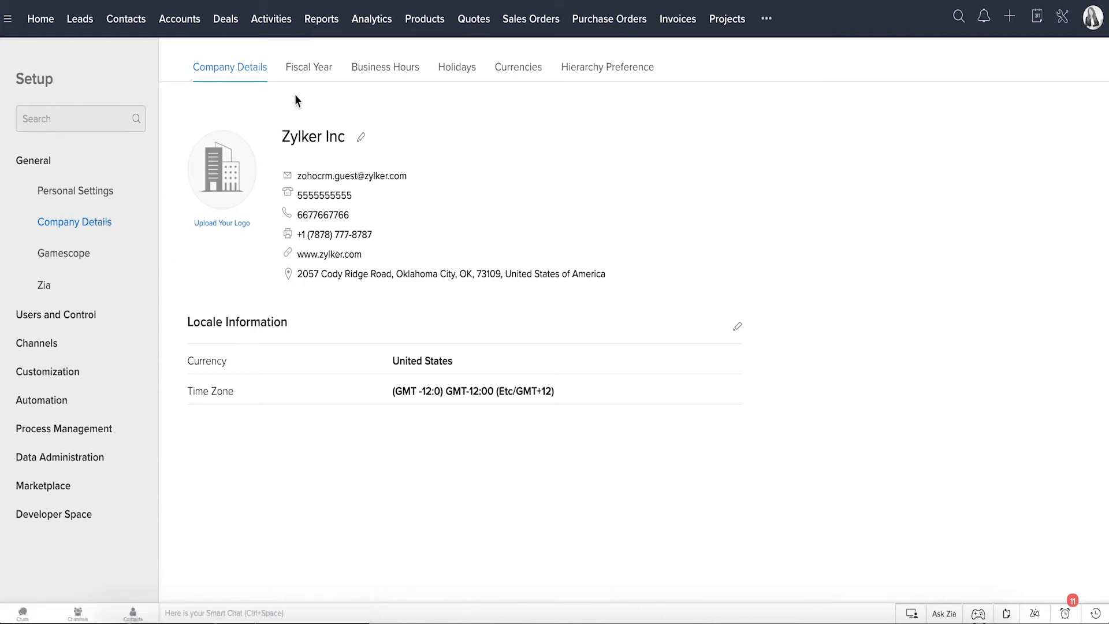
Step: Review the company's Fiscal Year, Business Hours, Holidays, Currencies and Hierarchy Preference settings
{"action": "left_click", "coordinate": [306, 69]}
{"action": "left_click", "coordinate": [374, 66]}
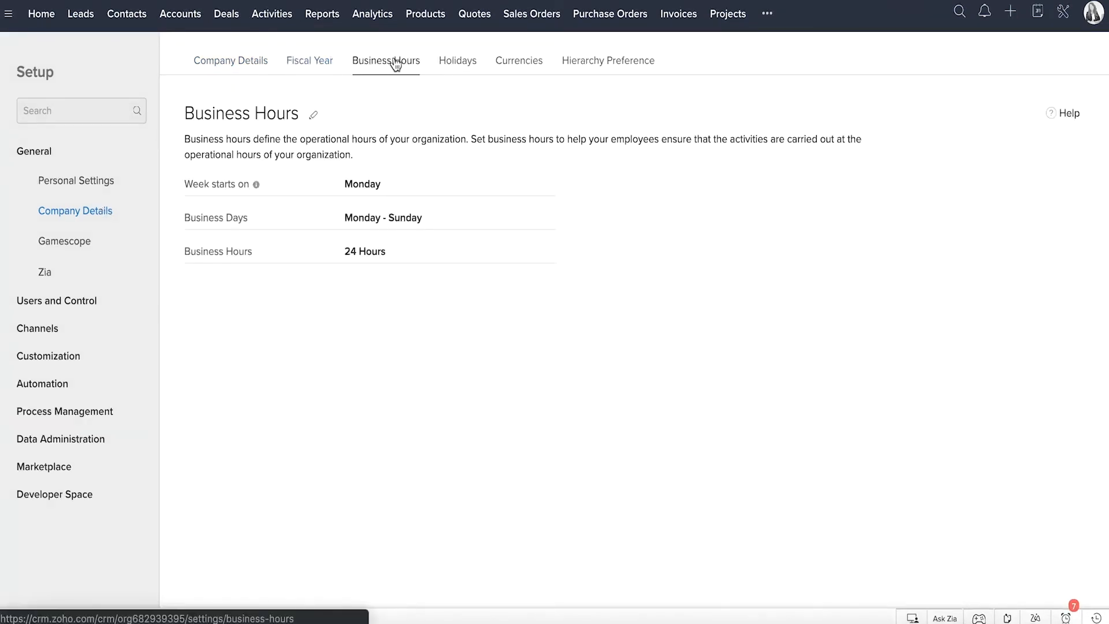
{"action": "left_click", "coordinate": [459, 62]}
{"action": "left_click", "coordinate": [517, 63]}
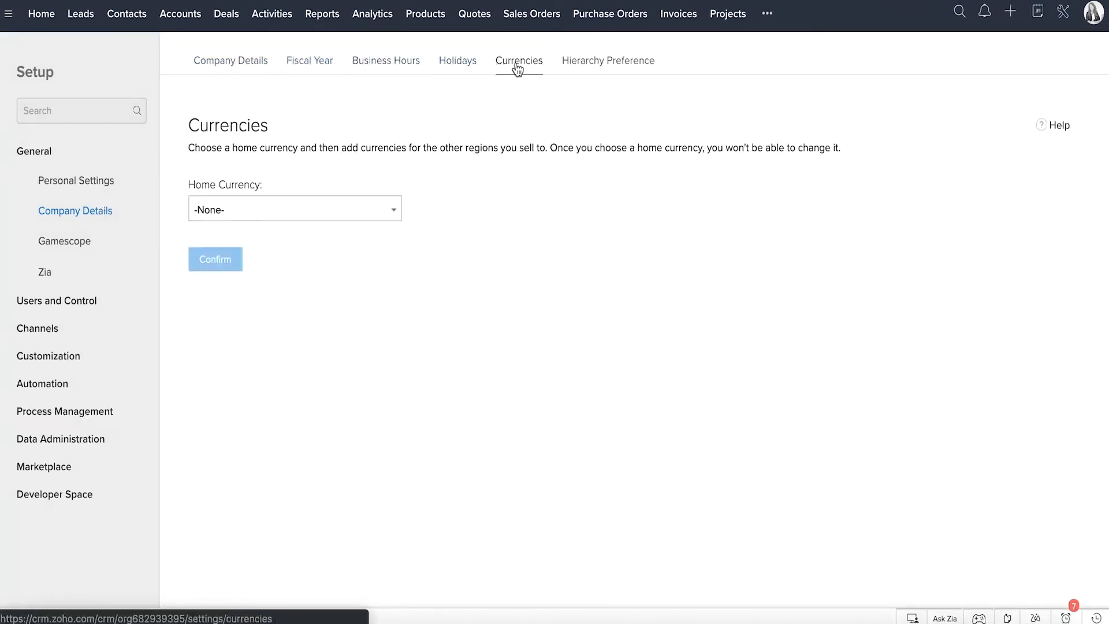
{"action": "left_click", "coordinate": [588, 67]}
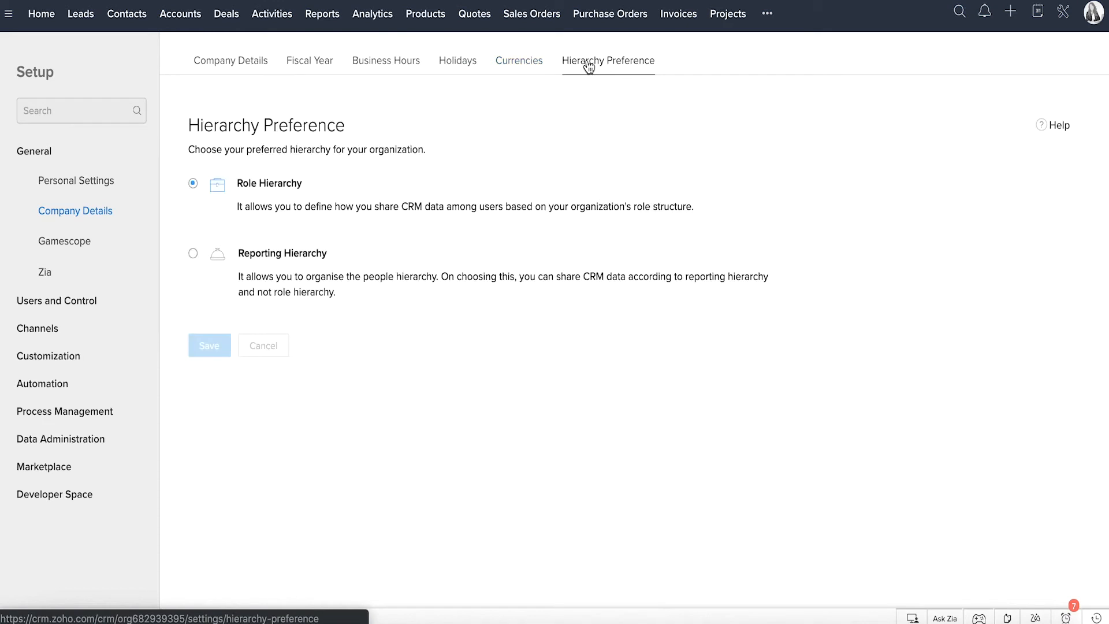
Step: Review the Gamescope settings and Zia's prediction pages for leads and deals
{"action": "left_click", "coordinate": [82, 248]}
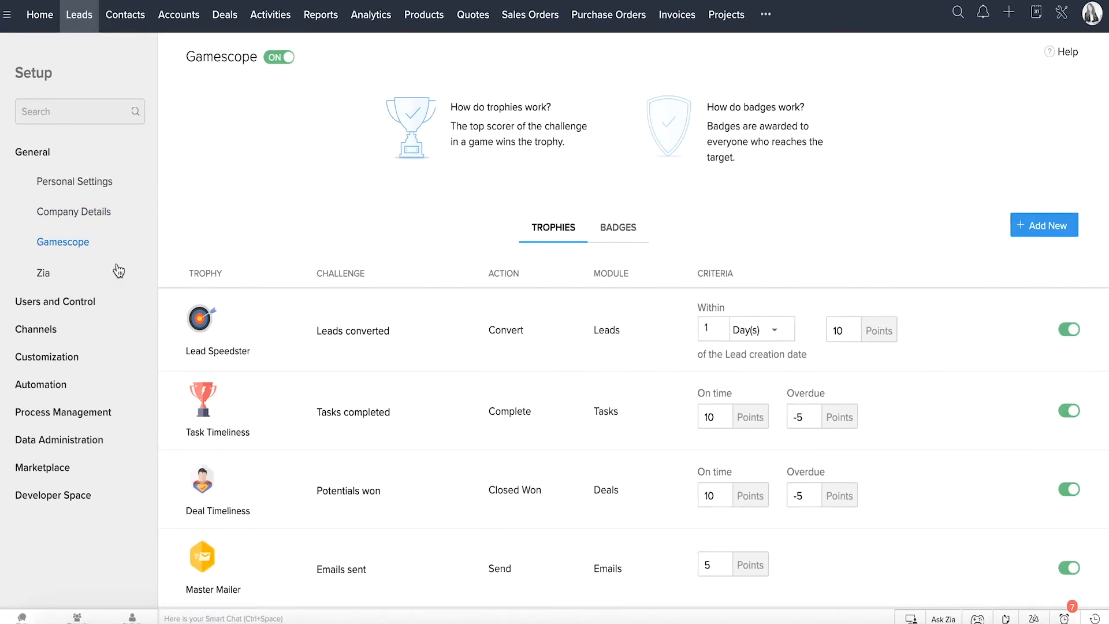
{"action": "left_click", "coordinate": [44, 274]}
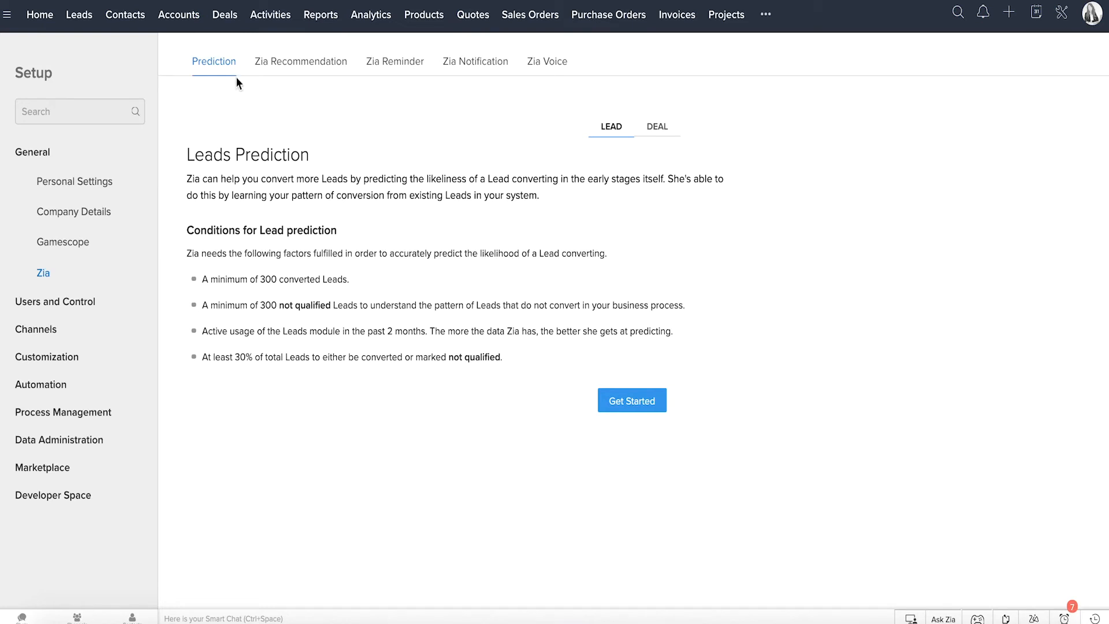
{"action": "left_click", "coordinate": [661, 134]}
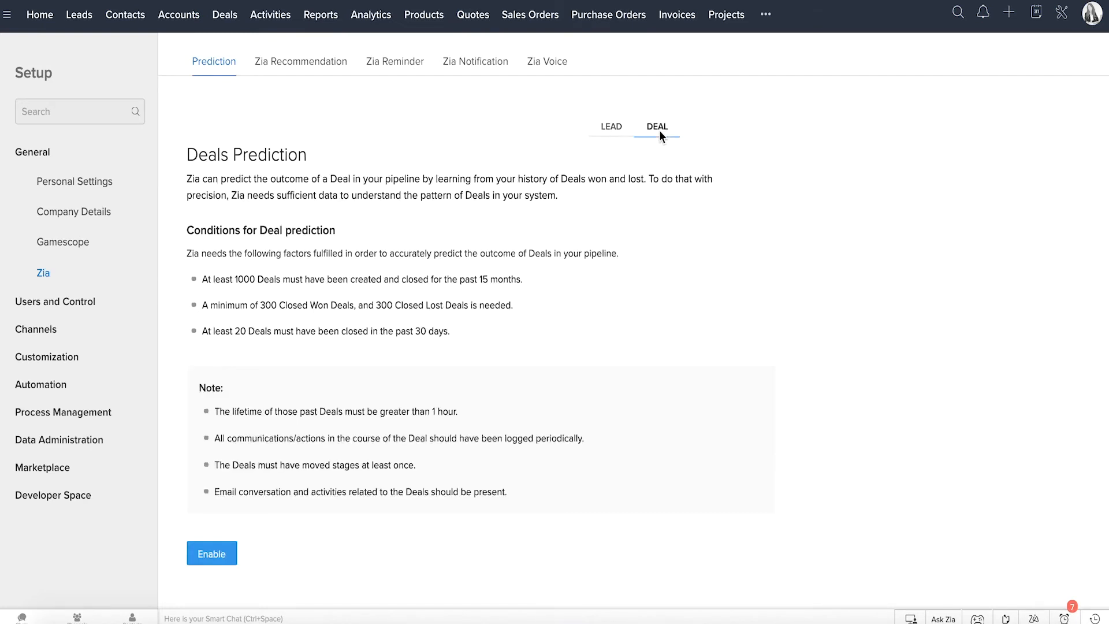
Step: Review Zia's Recommendation, Reminder, Notification and Voice settings
{"action": "left_click", "coordinate": [320, 64]}
{"action": "left_click", "coordinate": [409, 64]}
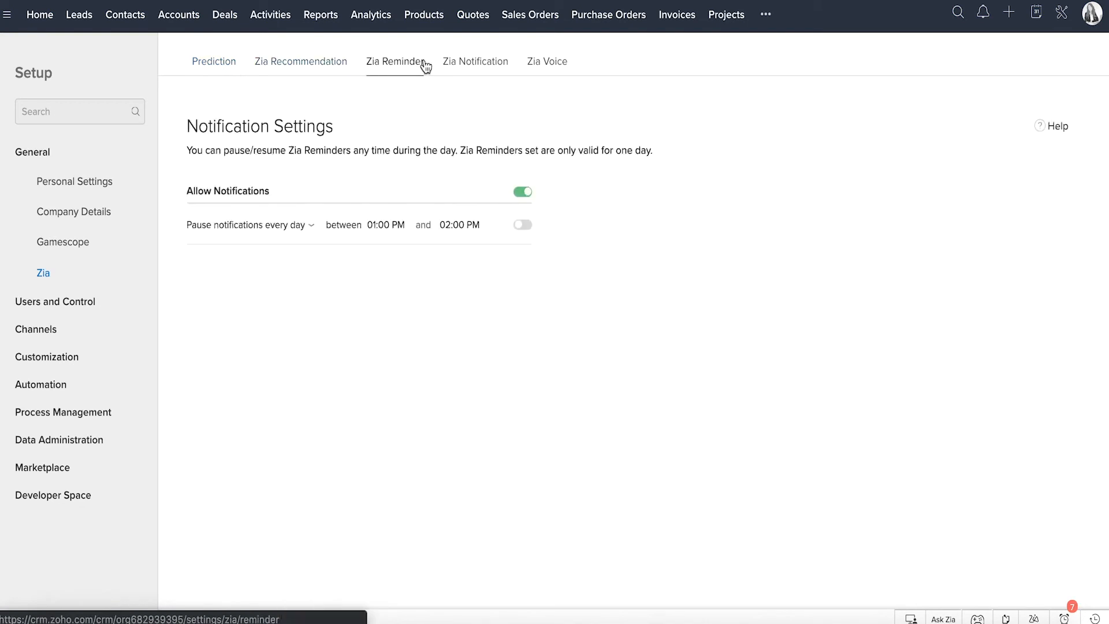
{"action": "left_click", "coordinate": [481, 65]}
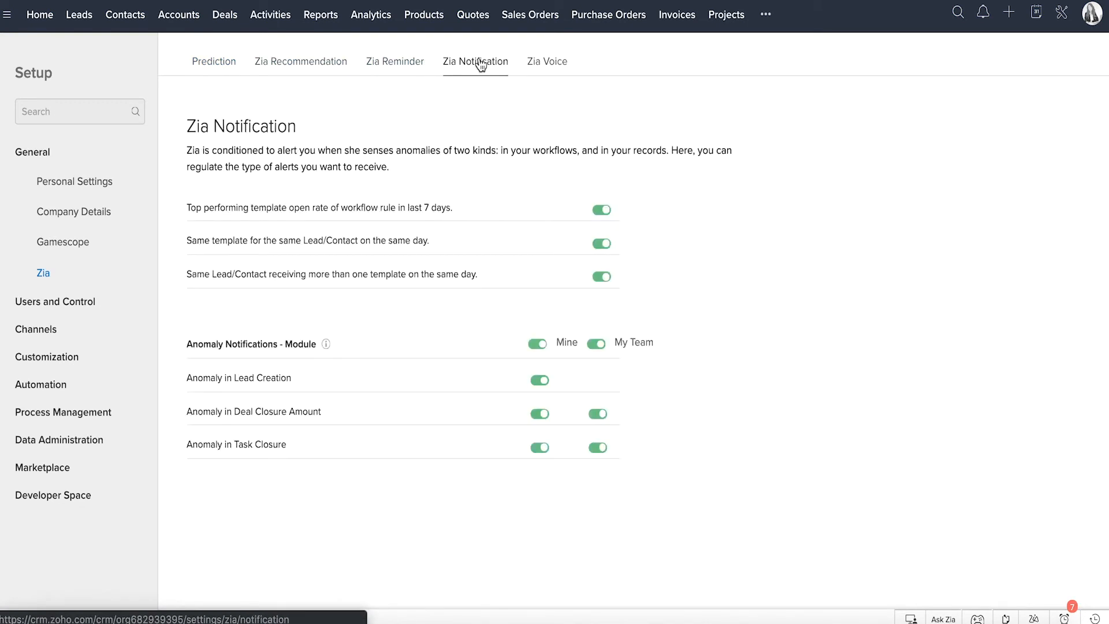
{"action": "left_click", "coordinate": [531, 64]}
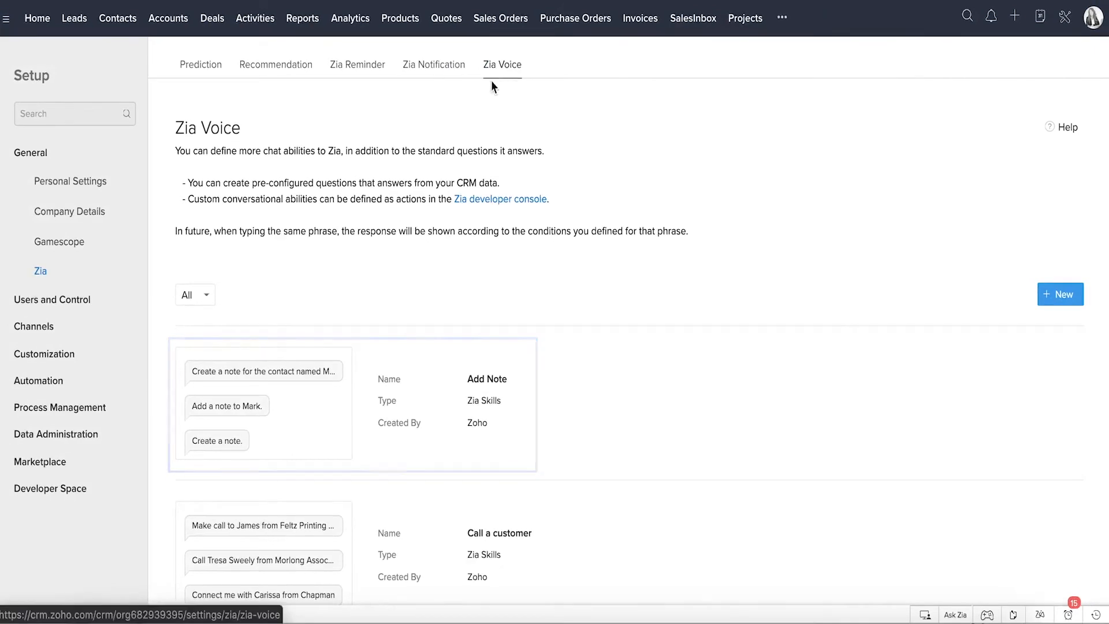
Step: View the Profiles and the role hierarchy in the Security Control settings
{"action": "left_click", "coordinate": [83, 306]}
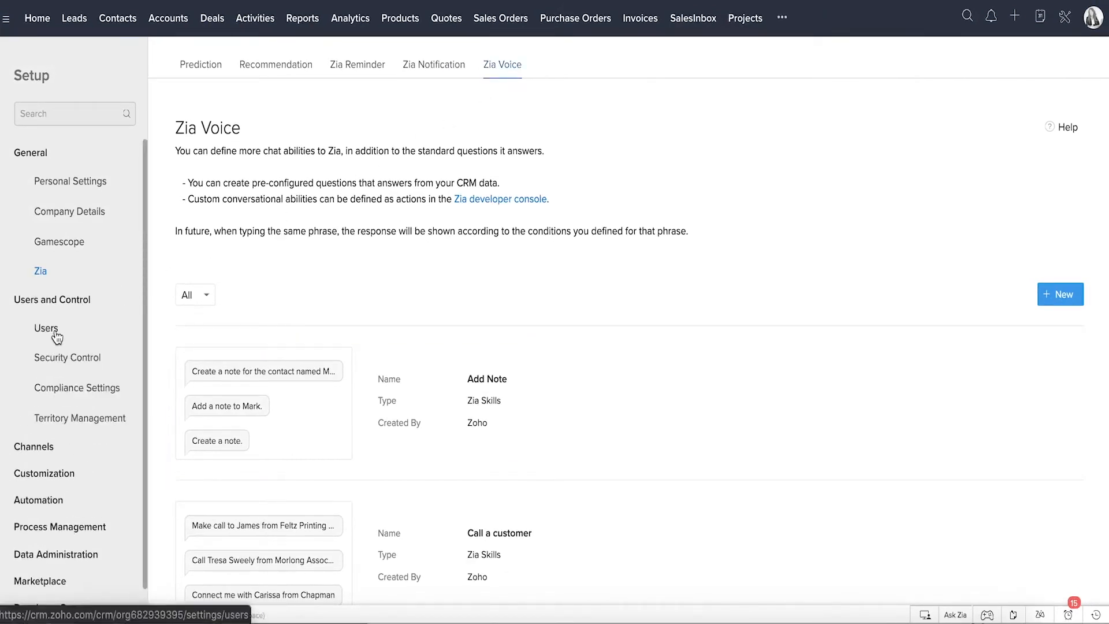
{"action": "left_click", "coordinate": [59, 355]}
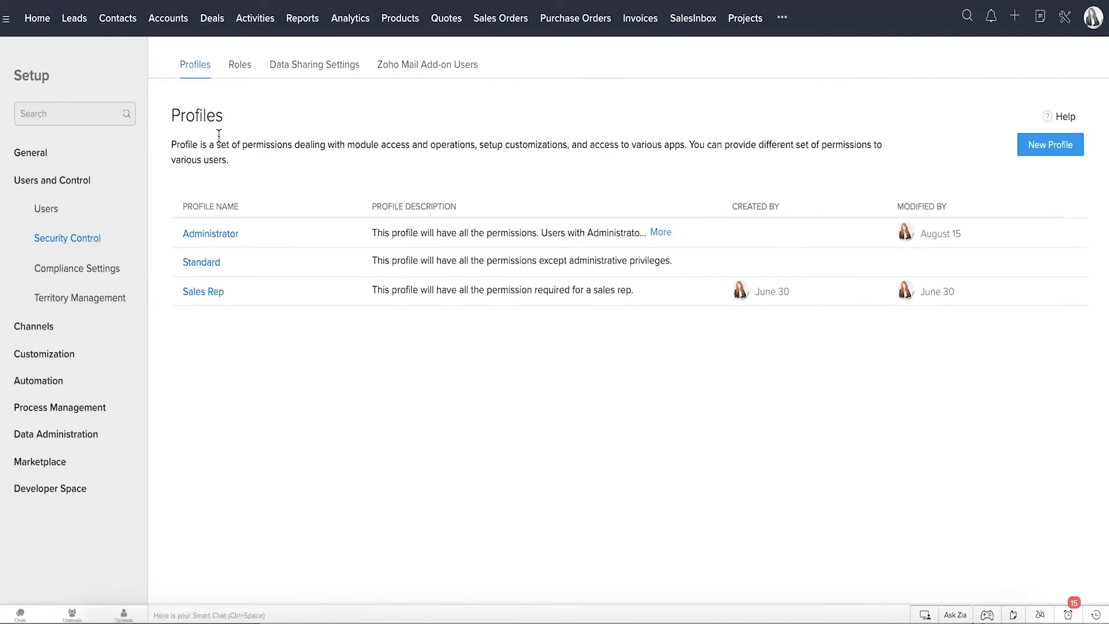
{"action": "left_click", "coordinate": [245, 70]}
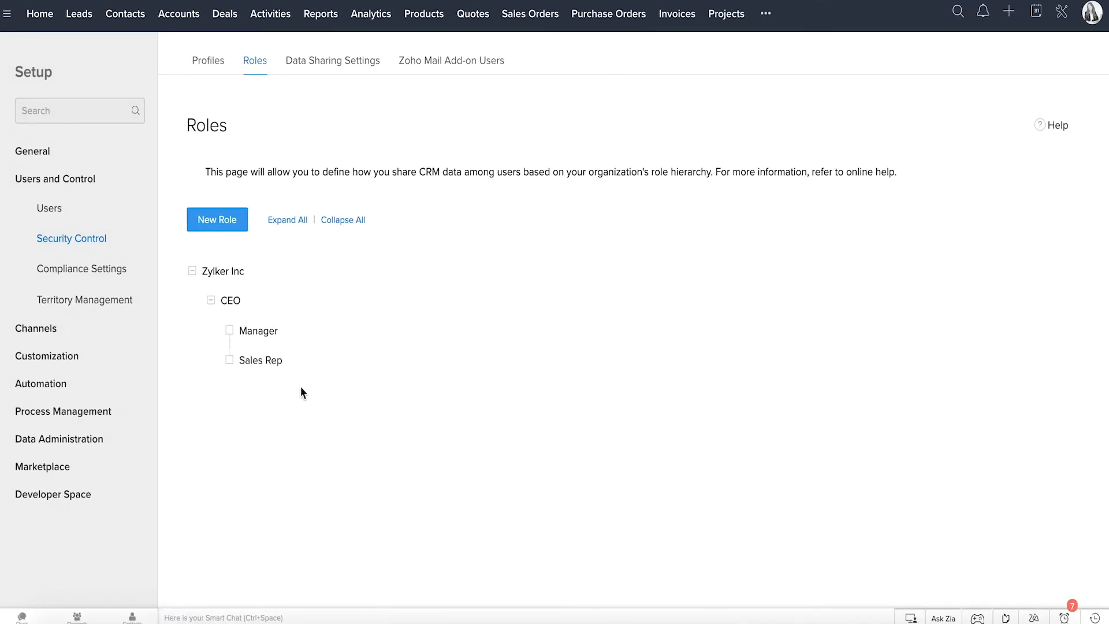
{"action": "mouse_move", "coordinate": [275, 376]}
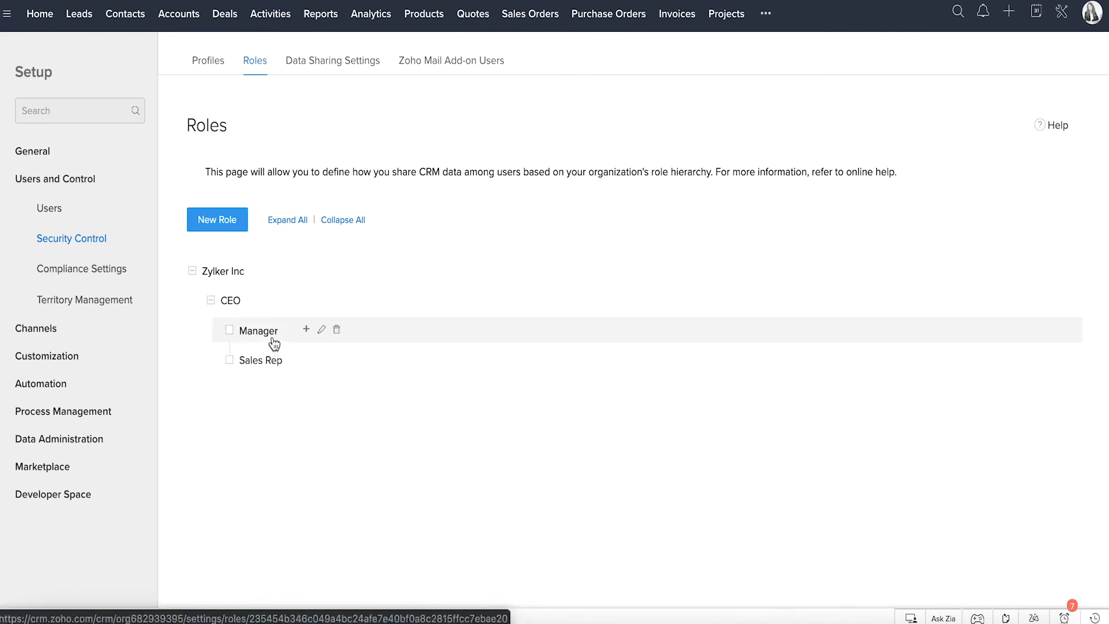
Step: Compare the Leads permissions of the Administrator and Sales Rep profiles, and return to the list of profiles
{"action": "left_click", "coordinate": [208, 64]}
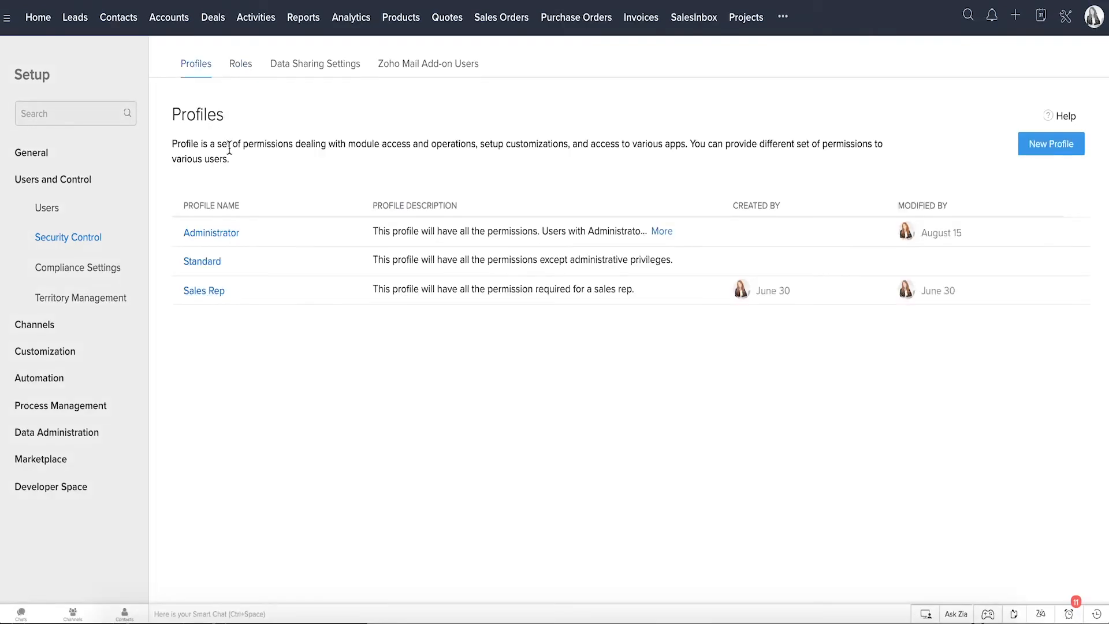
{"action": "left_click", "coordinate": [223, 231]}
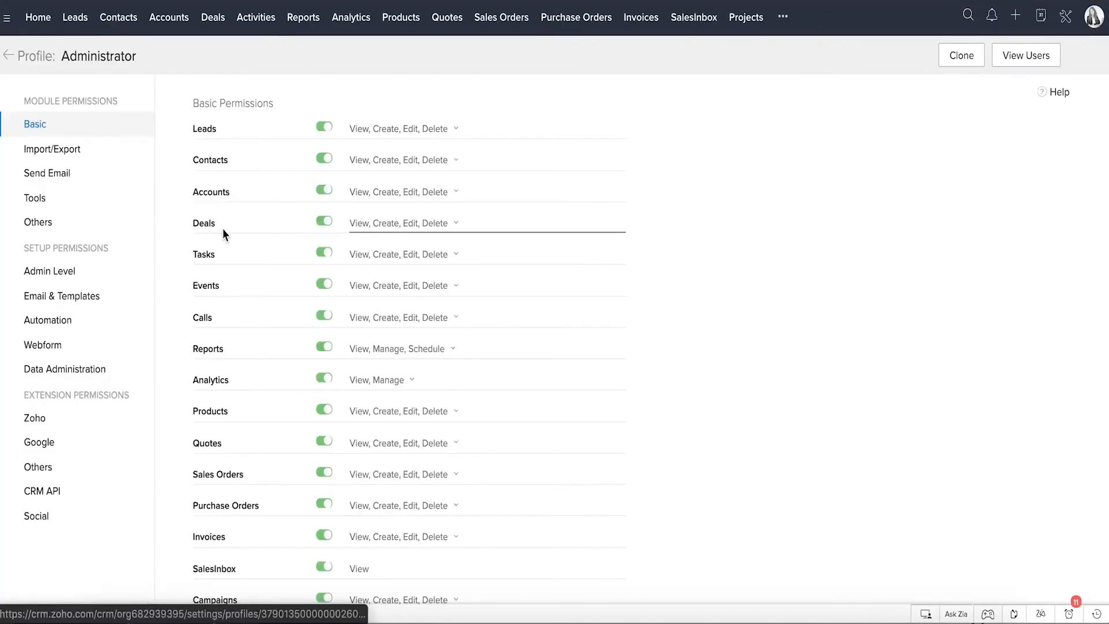
{"action": "left_click", "coordinate": [417, 134]}
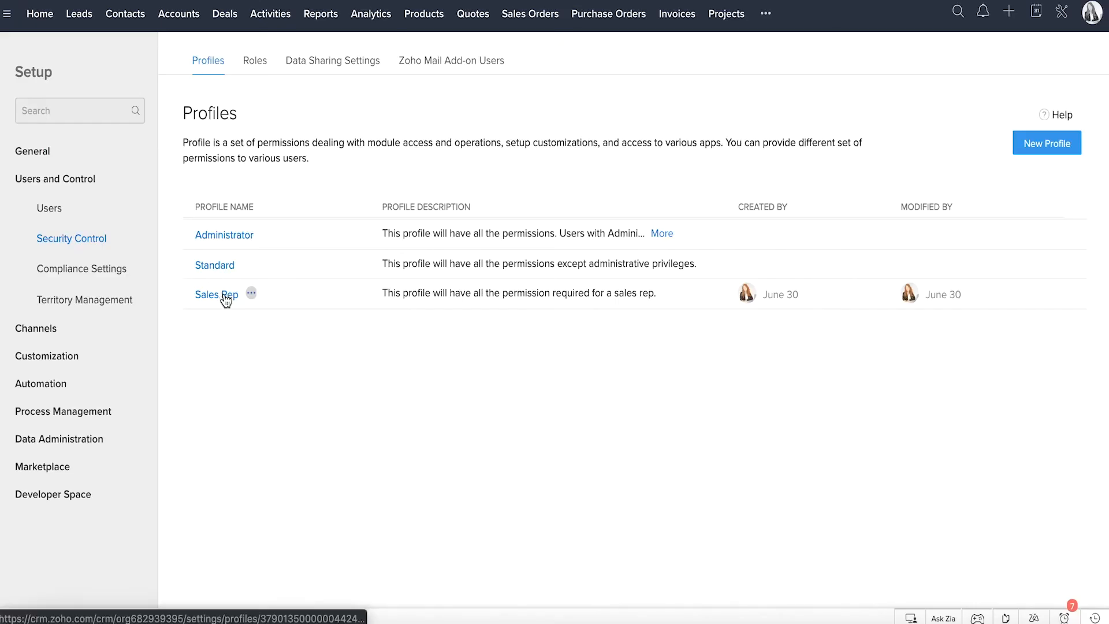
{"action": "left_click", "coordinate": [222, 296]}
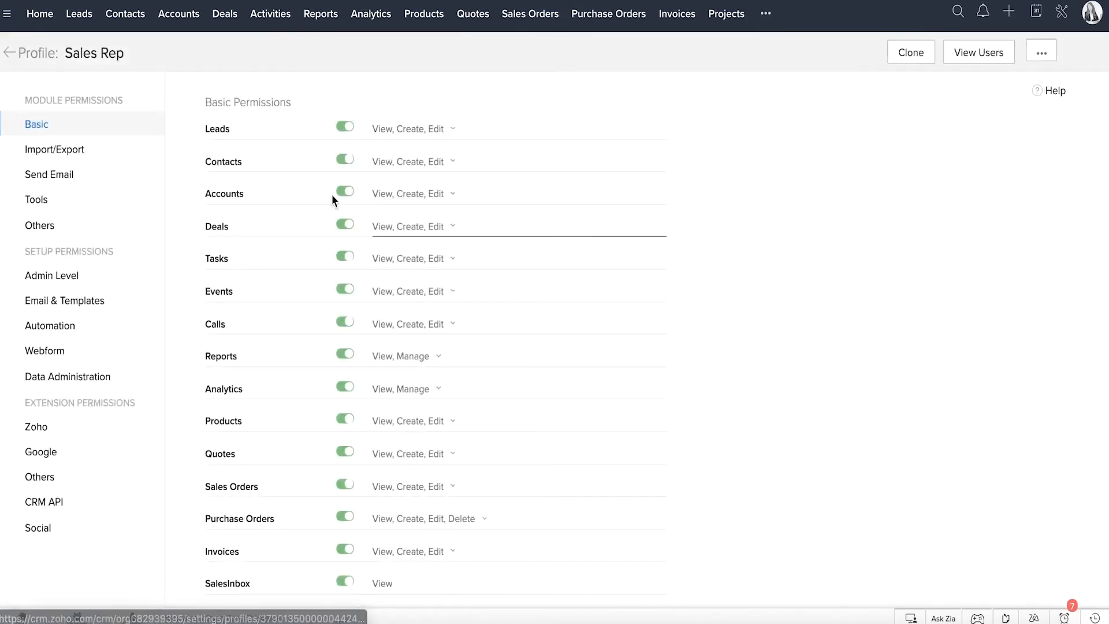
{"action": "left_click", "coordinate": [425, 137]}
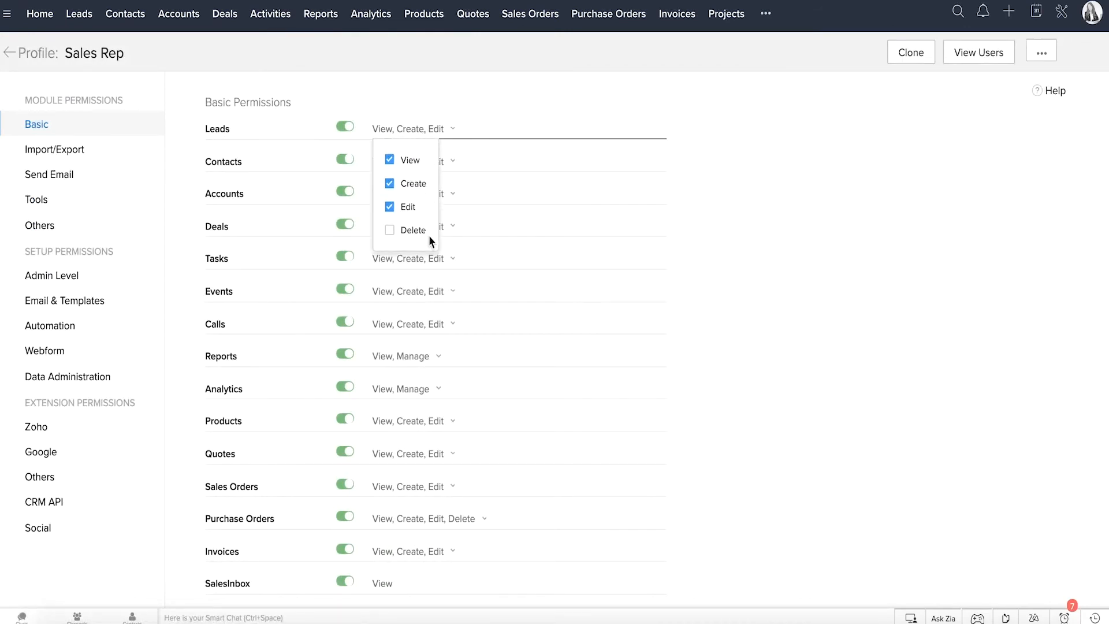
{"action": "left_click", "coordinate": [9, 53]}
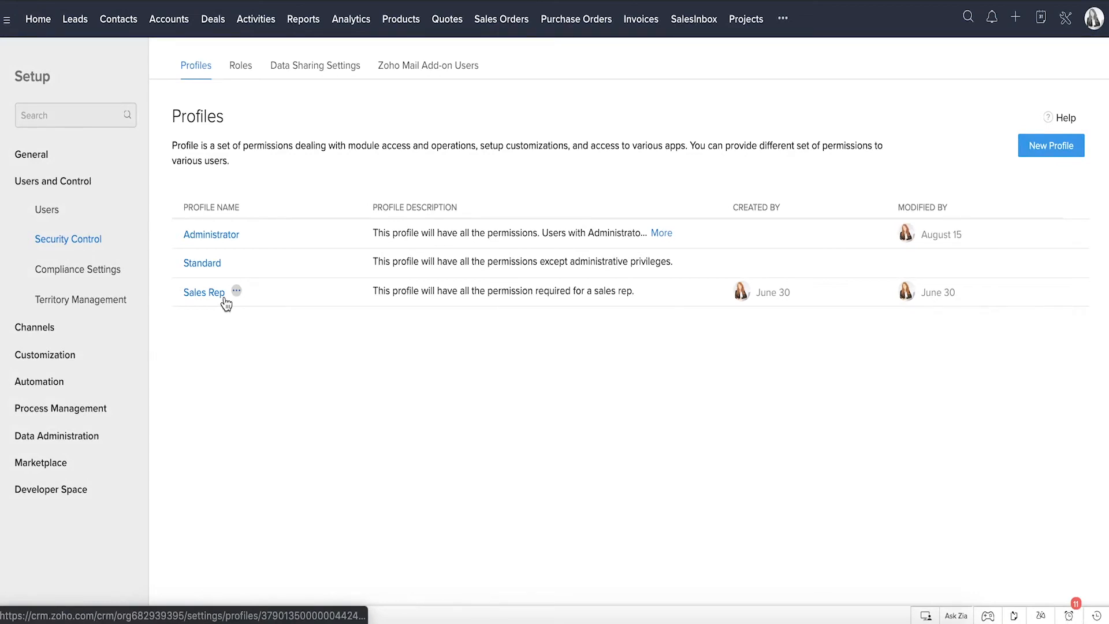
Step: Review the Overview and Preferences of the Compliance Settings for handling personal data
{"action": "left_click", "coordinate": [112, 272]}
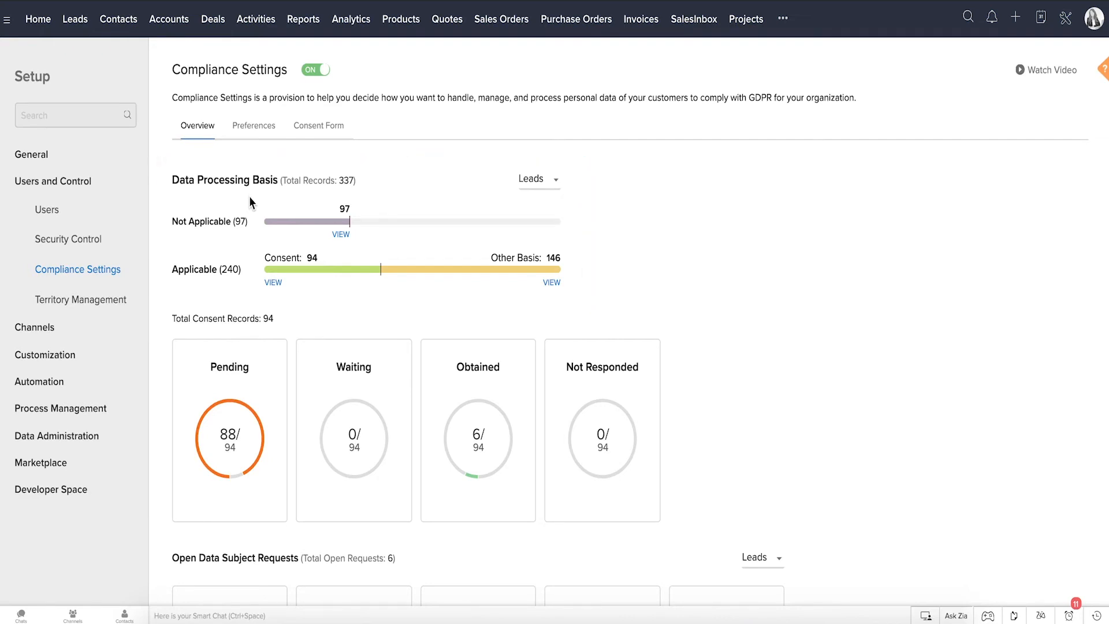
{"action": "left_click", "coordinate": [257, 128]}
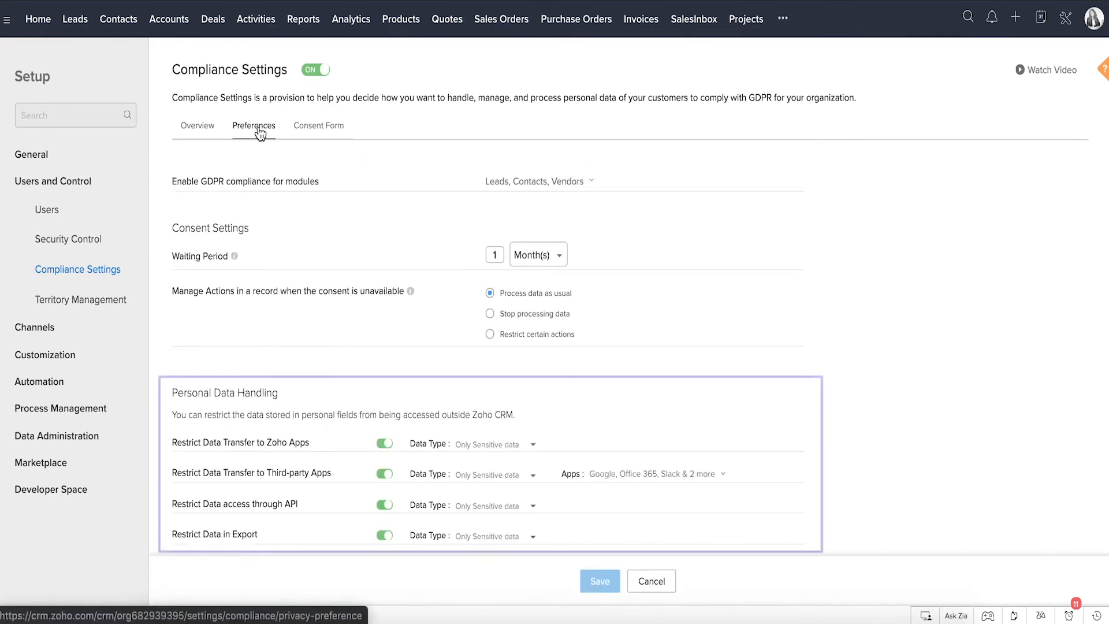
Step: View the consent form of the Compliance Settings and the territory hierarchy in Territory Management
{"action": "left_click", "coordinate": [302, 137]}
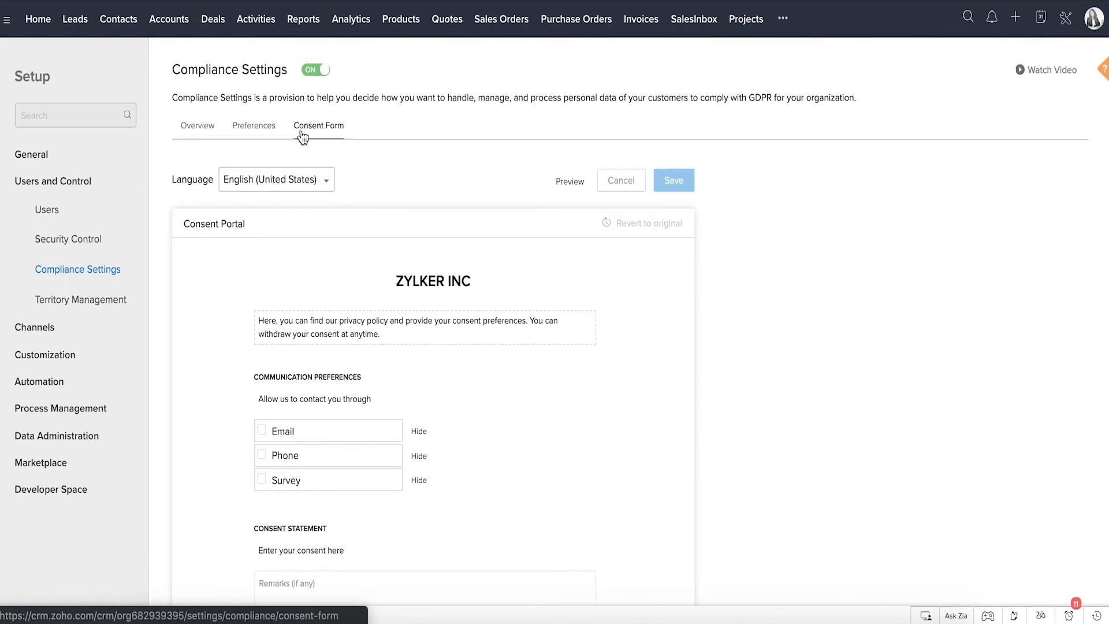
{"action": "left_click", "coordinate": [117, 311]}
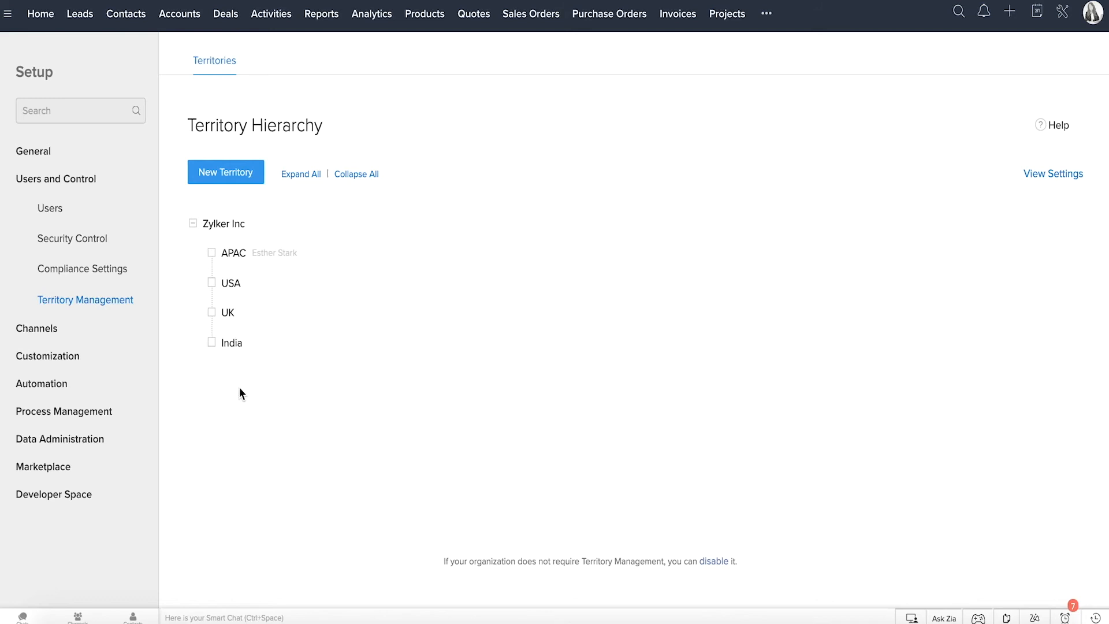
Step: Look through the Email, Telephony, Social and Chat pages of the Channels settings
{"action": "left_click", "coordinate": [64, 334]}
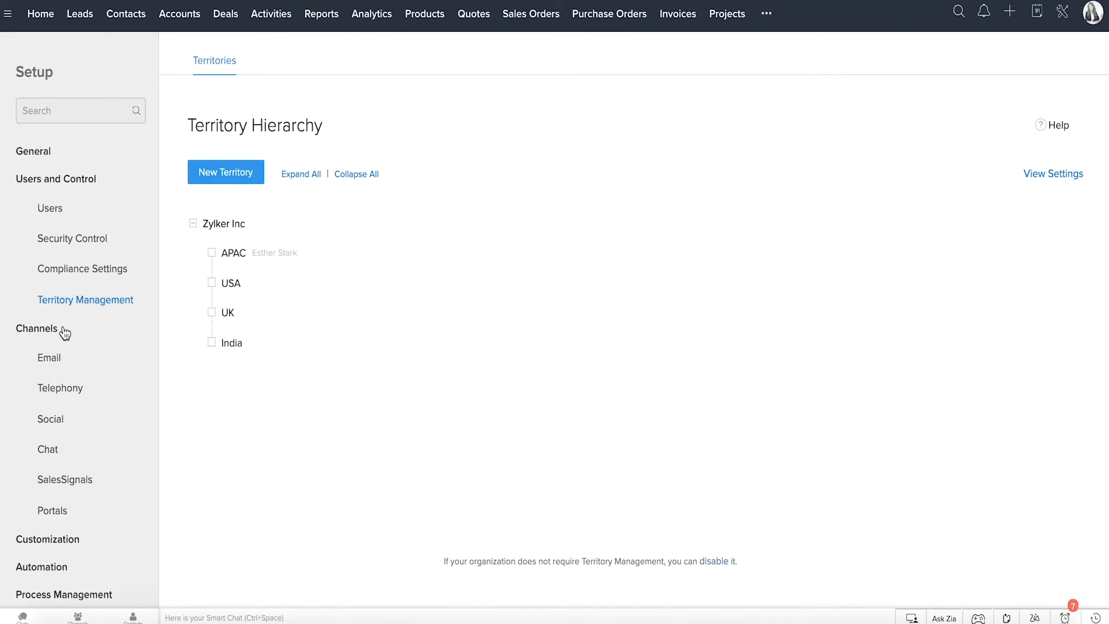
{"action": "left_click", "coordinate": [55, 362]}
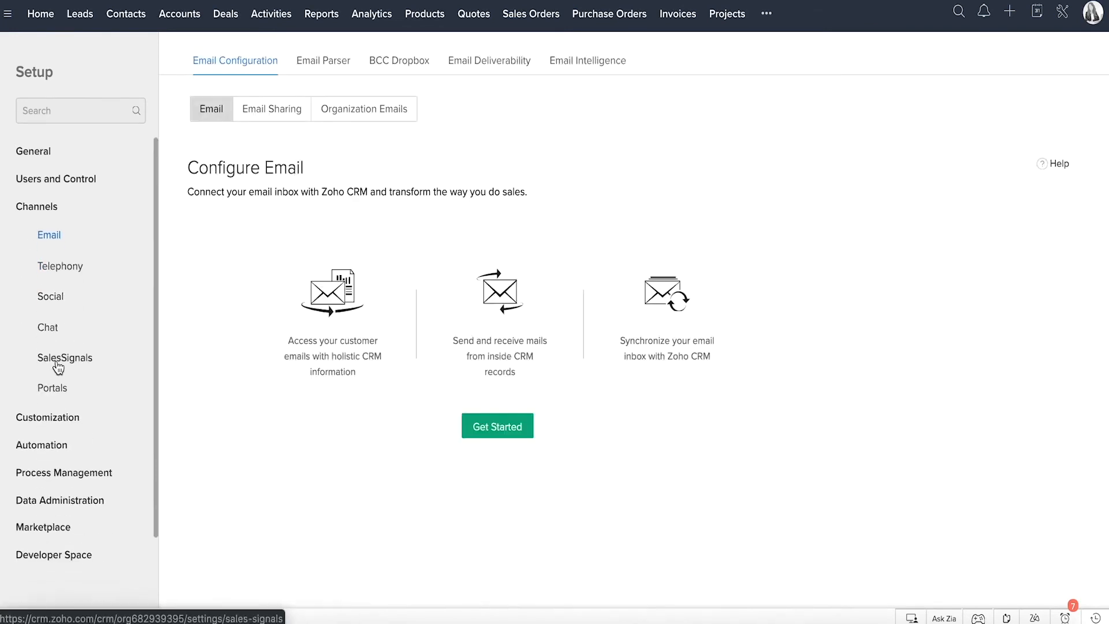
{"action": "left_click", "coordinate": [72, 276]}
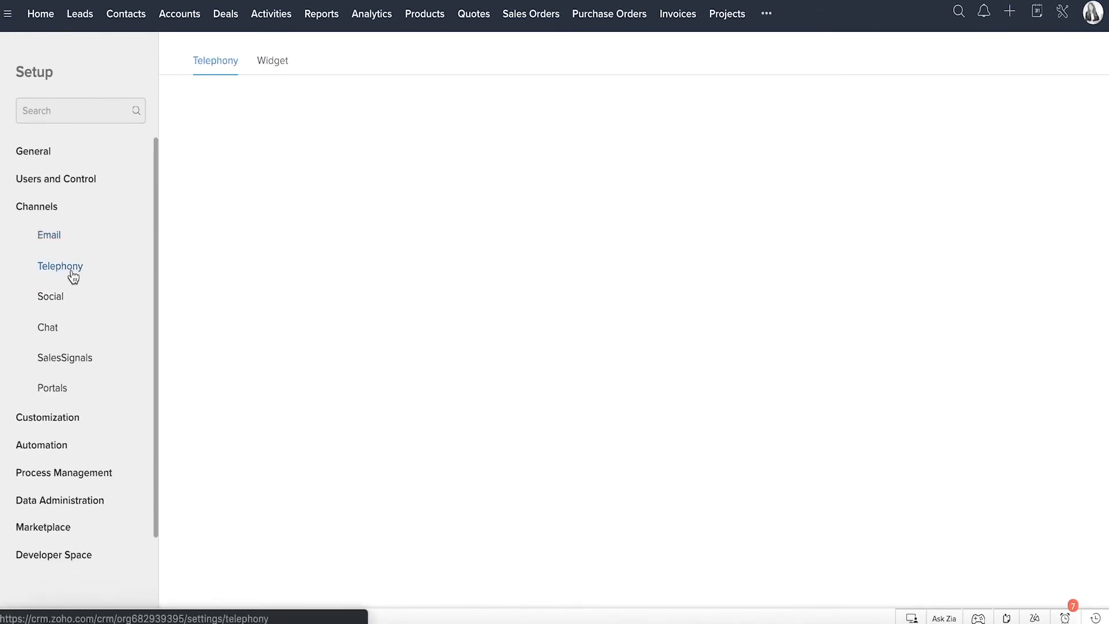
{"action": "left_click", "coordinate": [59, 301]}
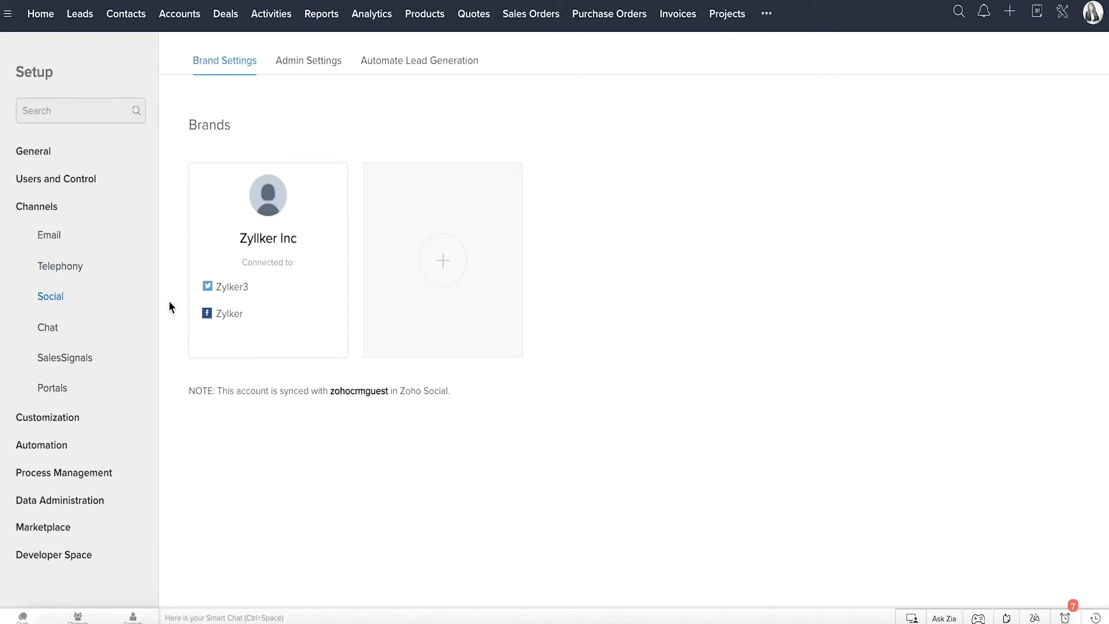
{"action": "left_click", "coordinate": [51, 330]}
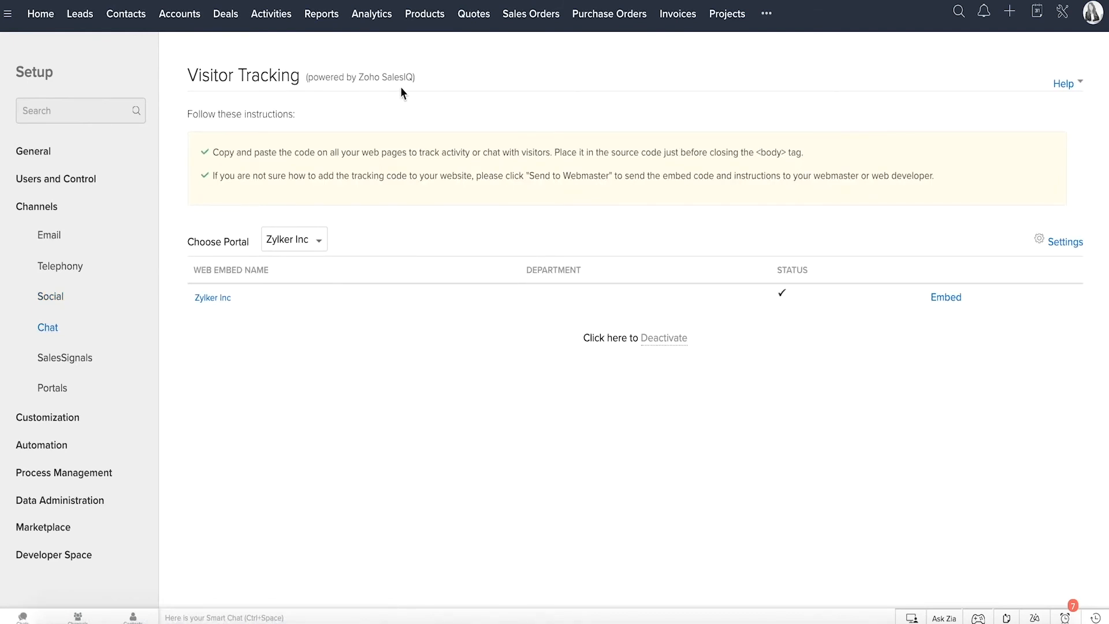
Step: Review the SalesSignals settings for every channel and the list of SalesSignals notifications
{"action": "left_click", "coordinate": [86, 361]}
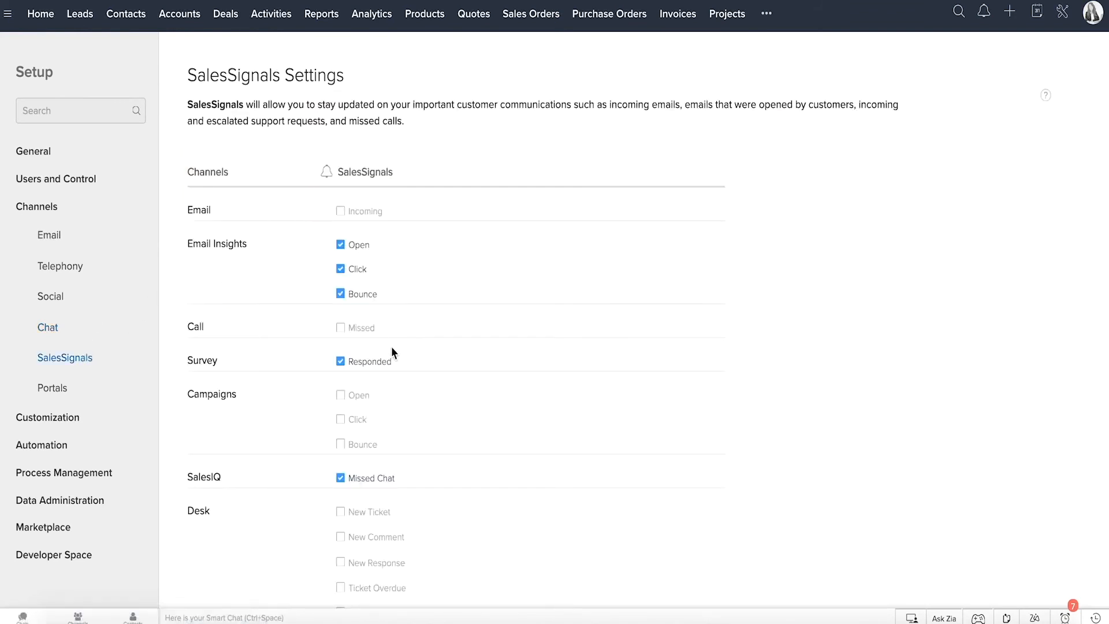
{"action": "scroll", "coordinate": [389, 461], "scroll_direction": "down", "scroll_amount": 5}
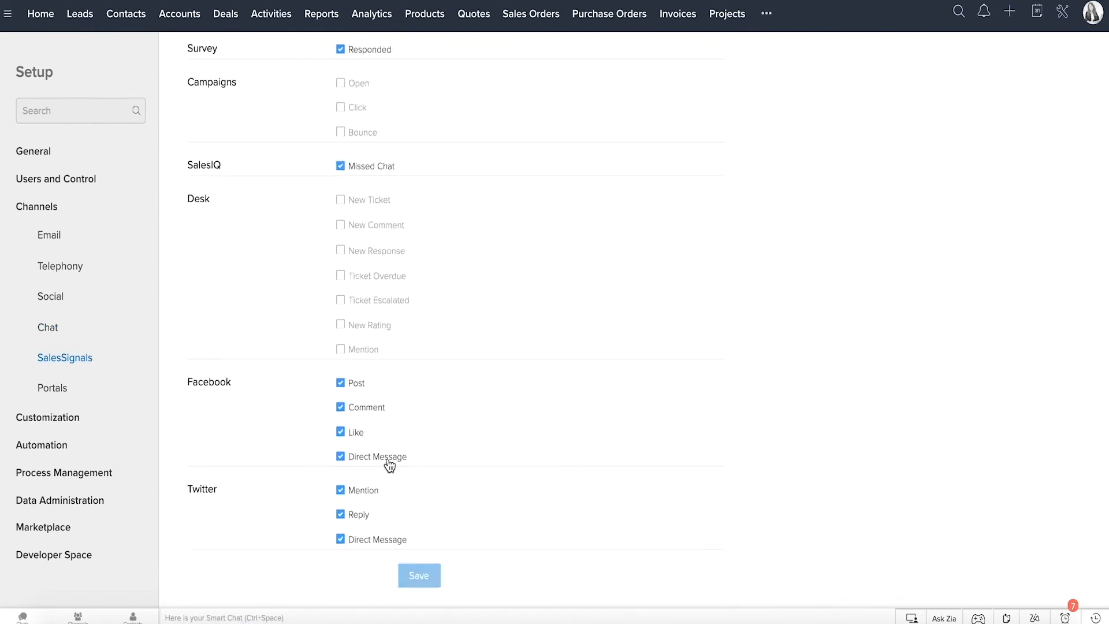
{"action": "scroll", "coordinate": [389, 465], "scroll_direction": "up", "scroll_amount": 5}
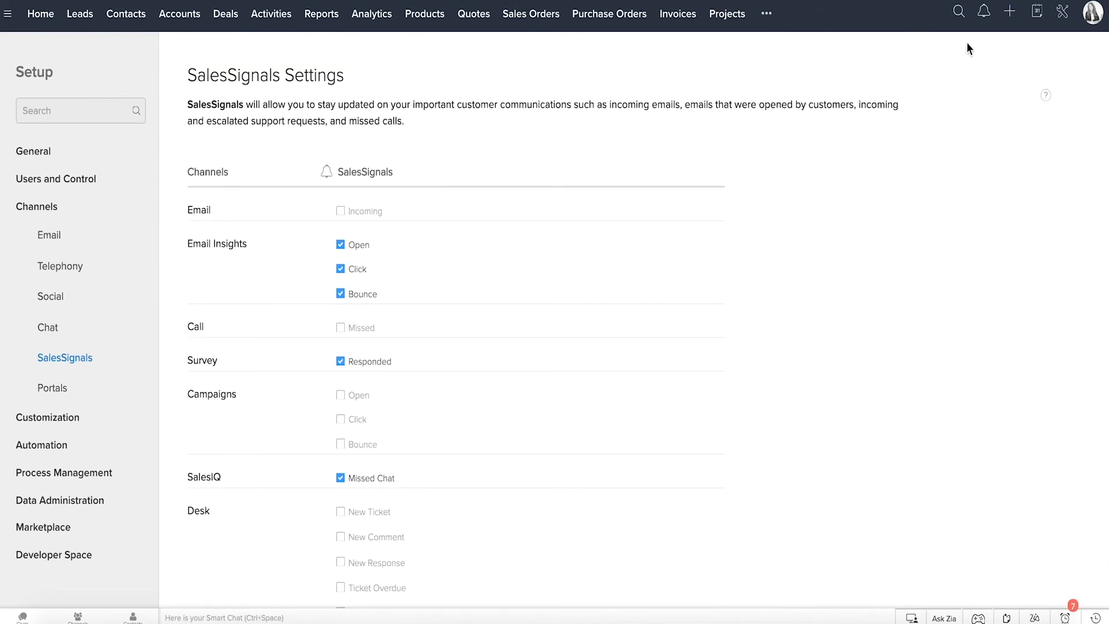
{"action": "left_click", "coordinate": [984, 13]}
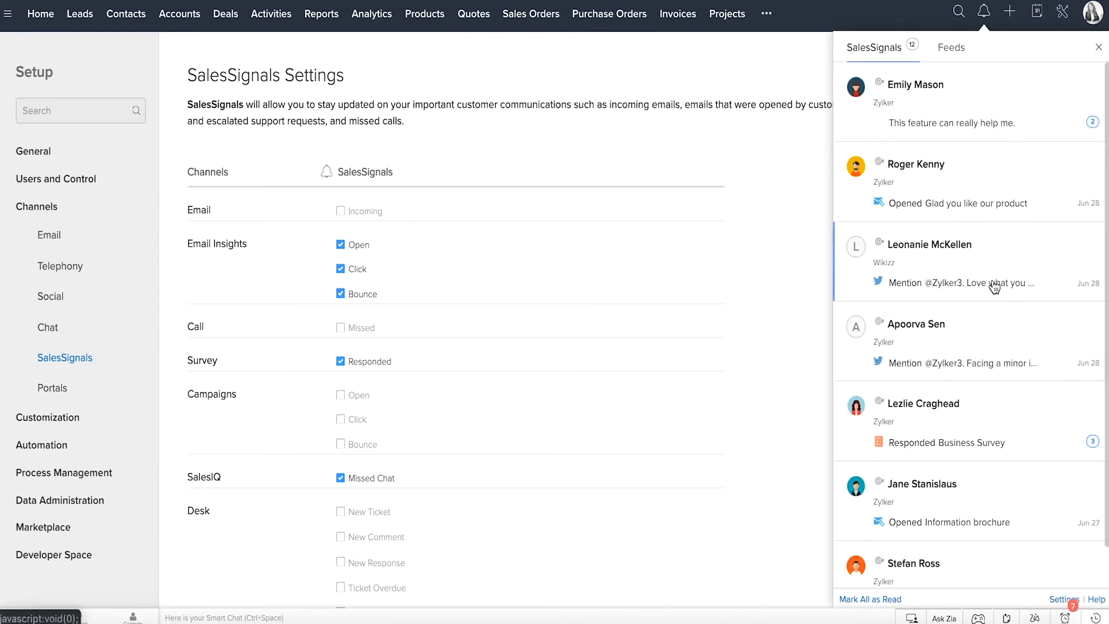
{"action": "scroll", "coordinate": [995, 287], "scroll_direction": "down", "scroll_amount": 1}
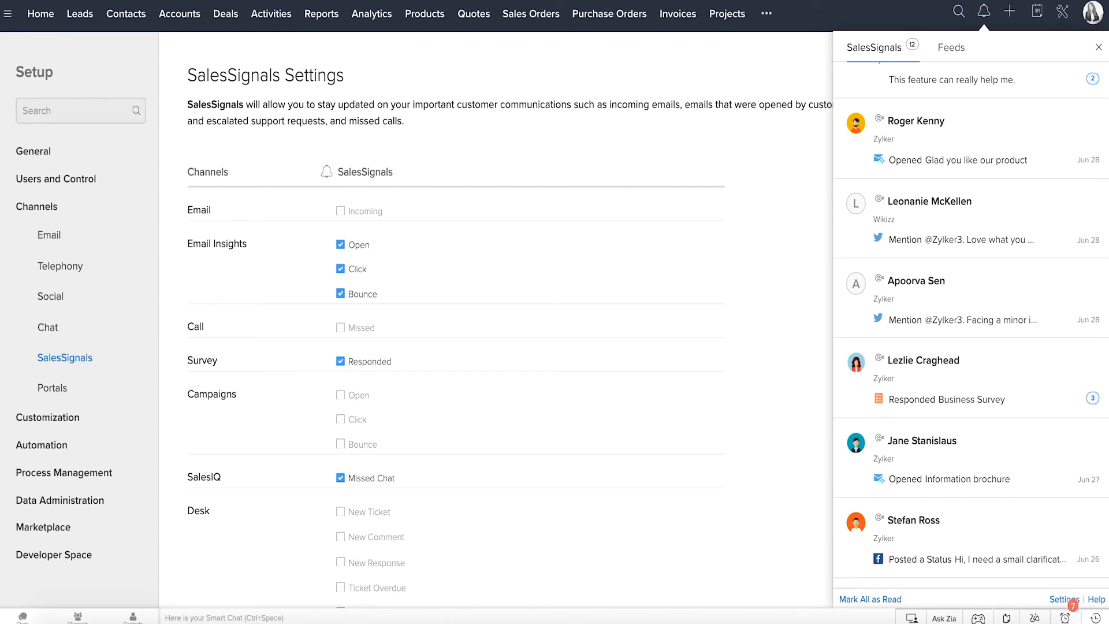
{"action": "left_click", "coordinate": [1062, 599]}
Step: View the modules under Modules and Fields, and add a Long Integer field to the Patients Information section of the Patients module
{"action": "left_click", "coordinate": [72, 422]}
{"action": "scroll", "coordinate": [72, 425], "scroll_direction": "down", "scroll_amount": 2}
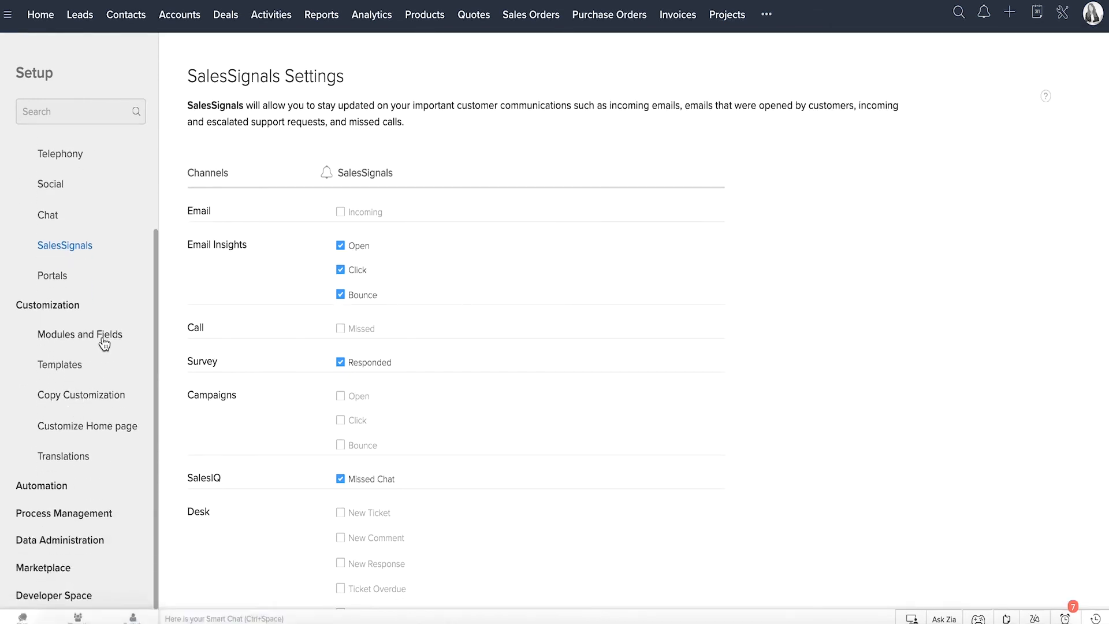
{"action": "left_click", "coordinate": [104, 341]}
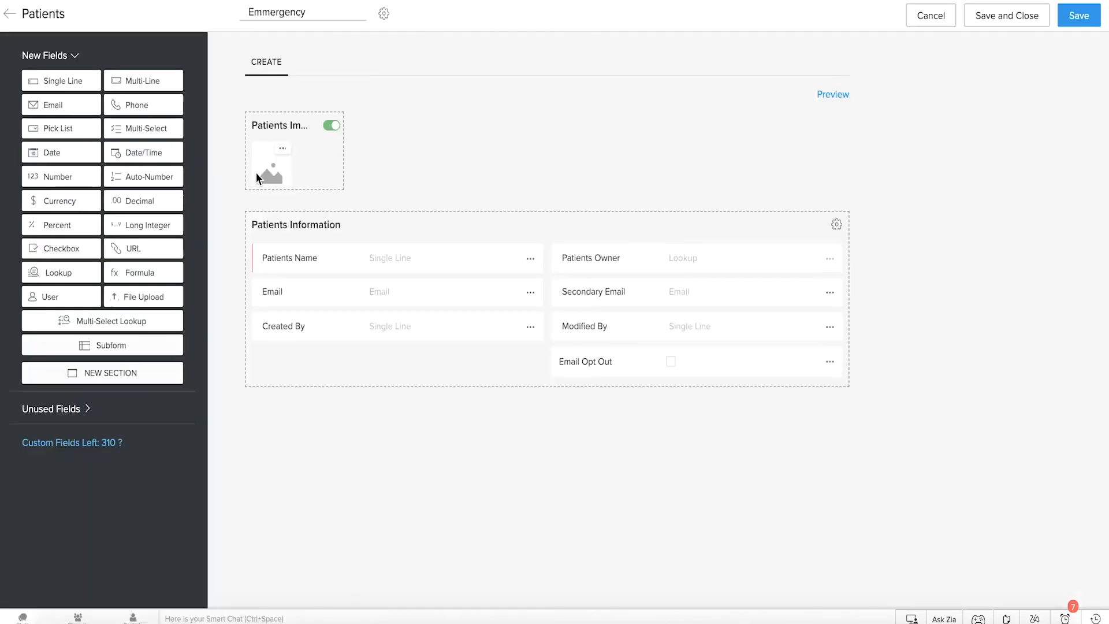
{"action": "left_click_drag", "start_coordinate": [149, 225], "coordinate": [304, 348]}
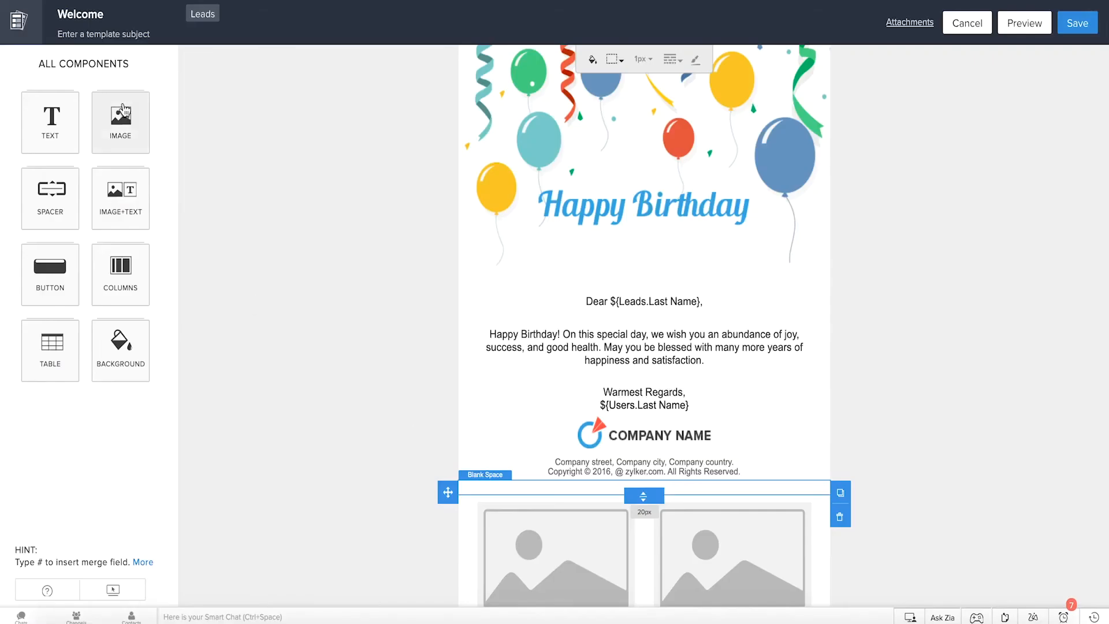
Step: Insert a two-image block (IMAGE2) into the Welcome email template for Leads
{"action": "left_click", "coordinate": [123, 109]}
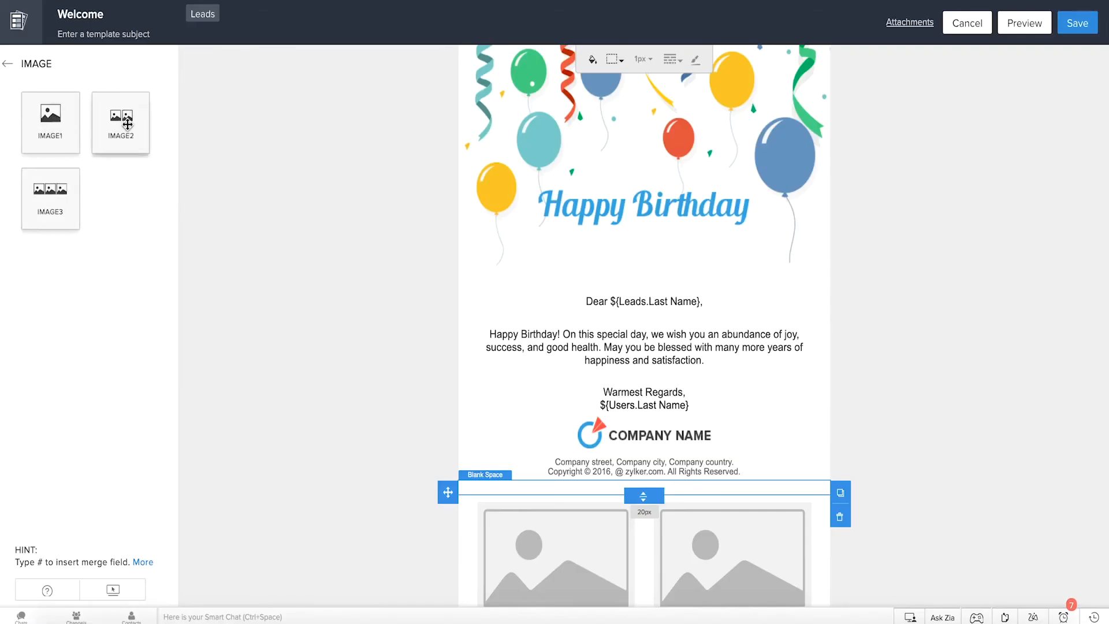
{"action": "left_click_drag", "start_coordinate": [127, 121], "coordinate": [511, 241]}
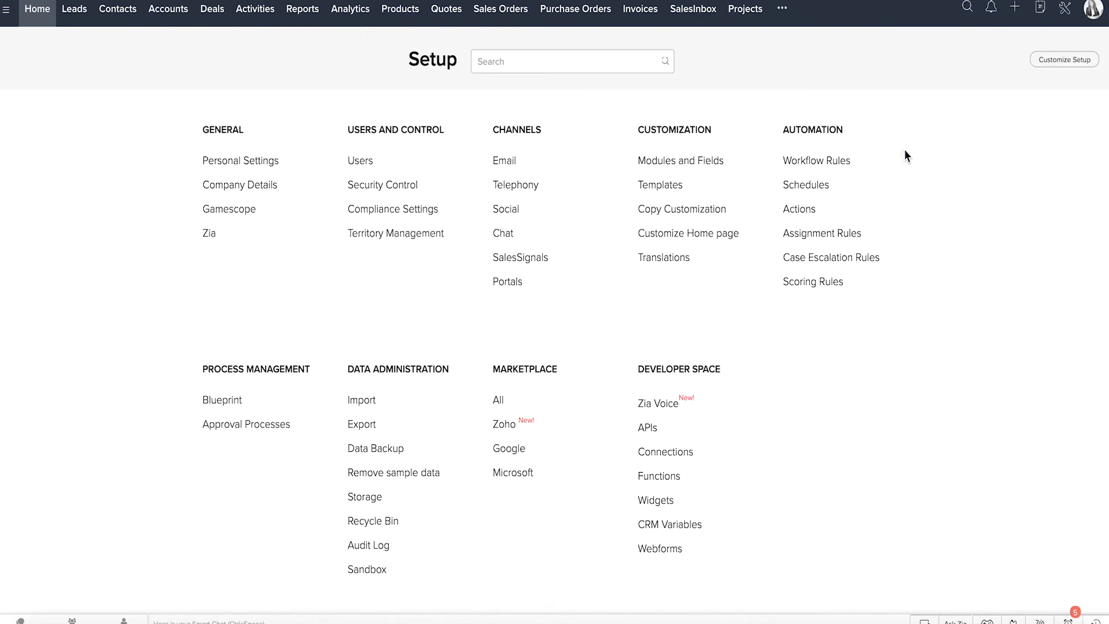
Step: Review the Big Deal Rule workflow for deals, including its available instant and scheduled actions
{"action": "left_click", "coordinate": [842, 162]}
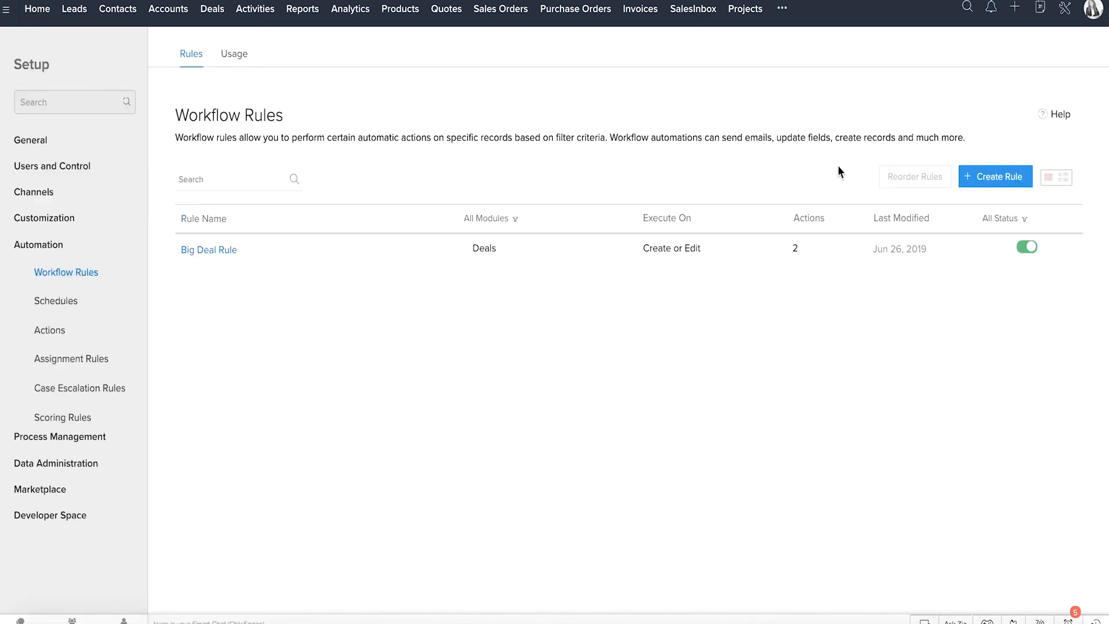
{"action": "left_click", "coordinate": [230, 251]}
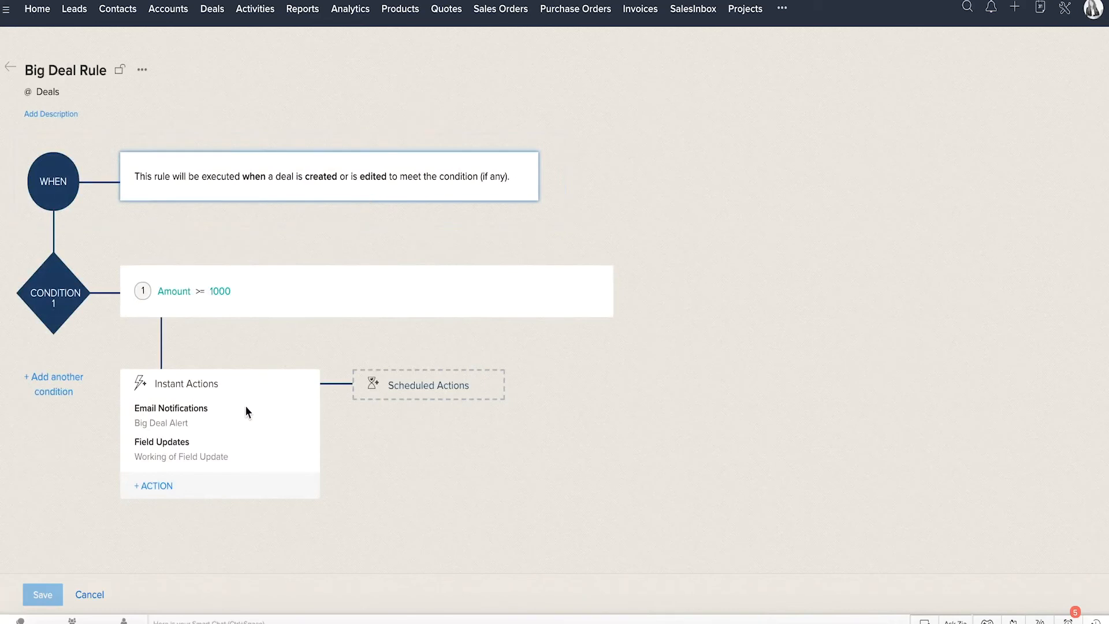
{"action": "left_click", "coordinate": [241, 490]}
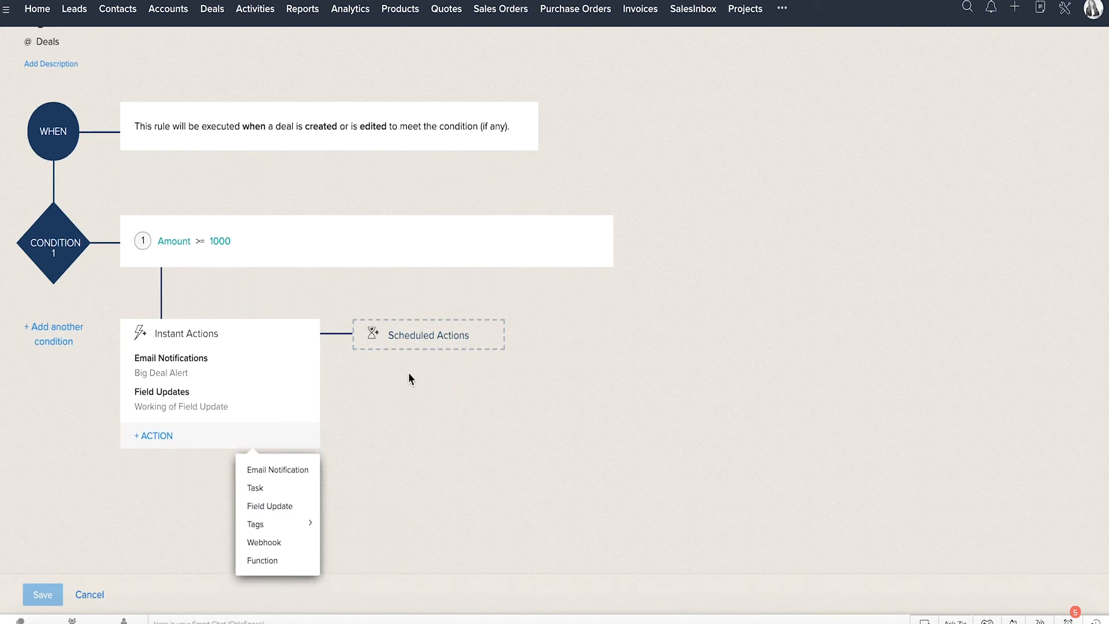
{"action": "left_click", "coordinate": [411, 338]}
{"action": "left_click", "coordinate": [463, 366]}
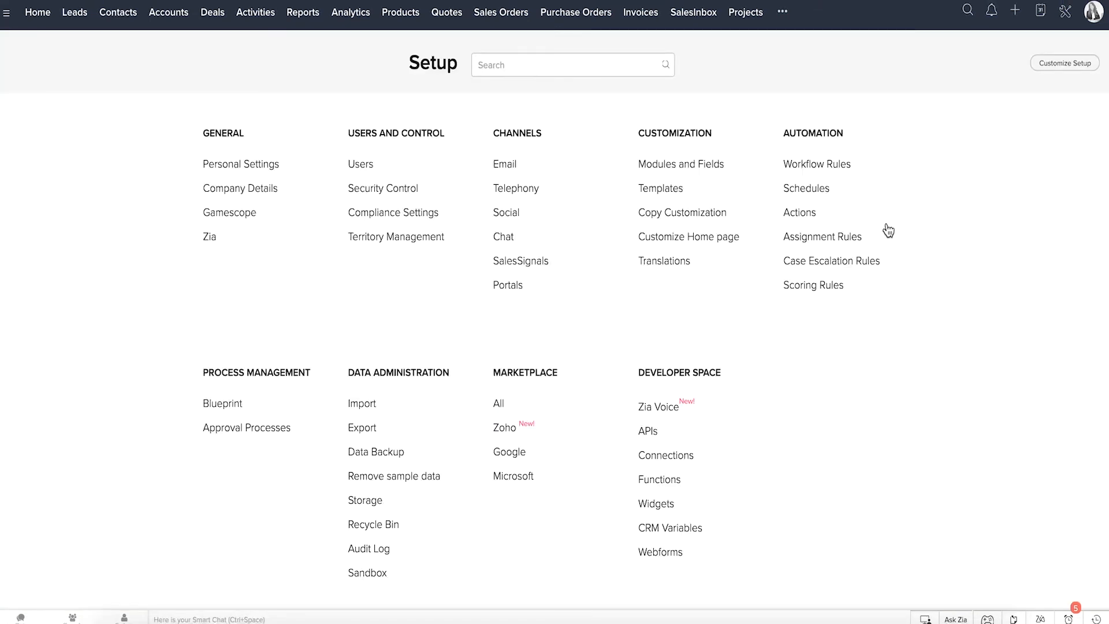
Step: Examine the Assigning Leads assignment rule and the Support Issues case escalation rule
{"action": "left_click", "coordinate": [858, 238]}
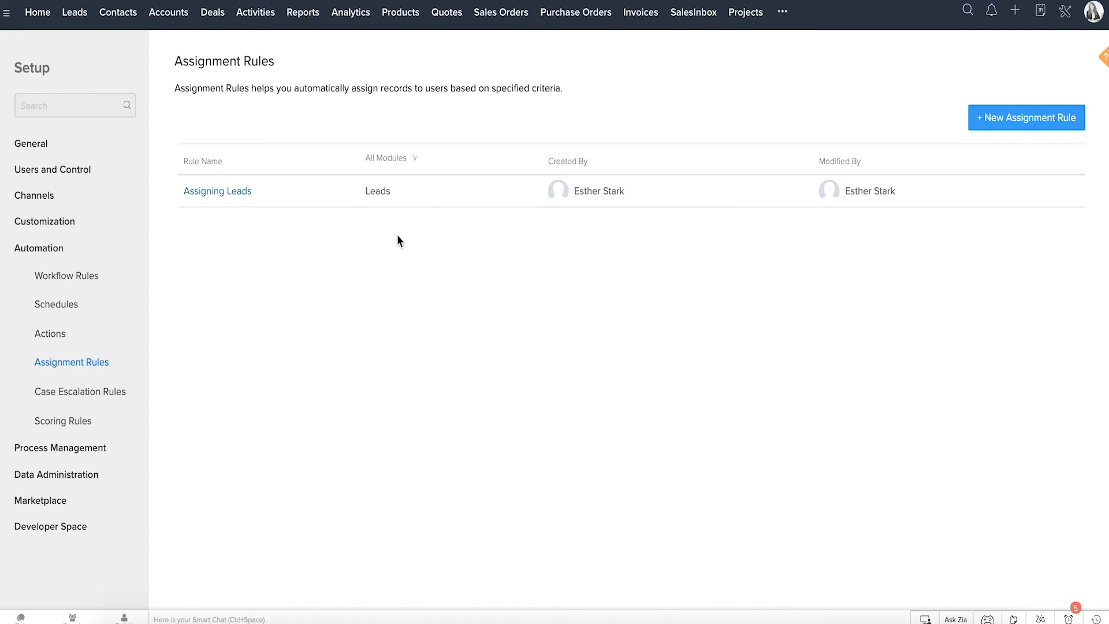
{"action": "left_click", "coordinate": [237, 194]}
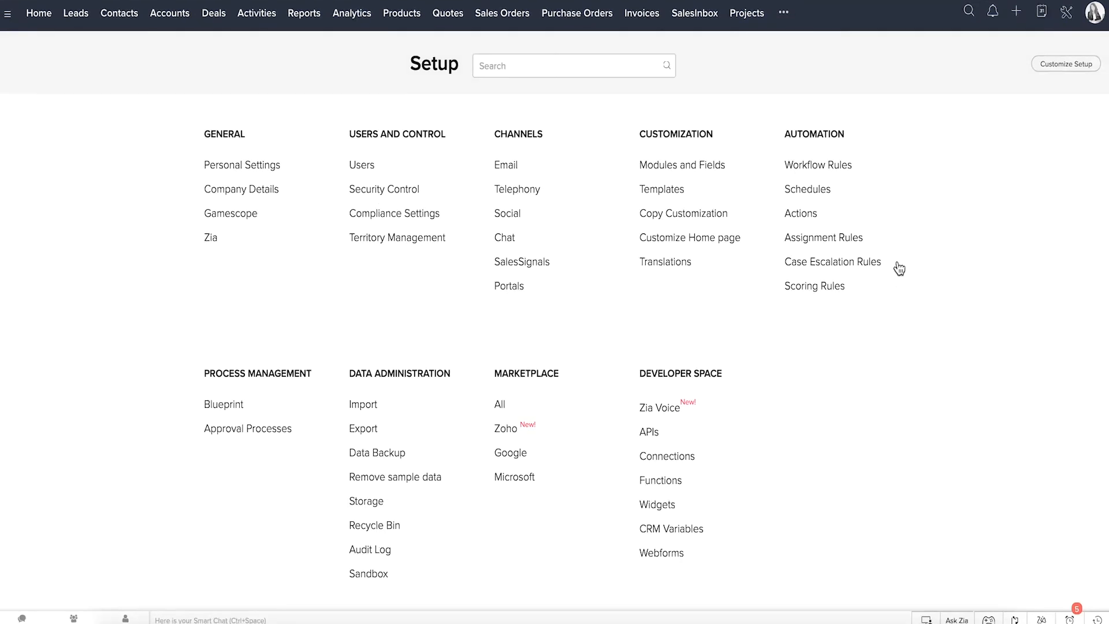
{"action": "left_click", "coordinate": [809, 264]}
{"action": "left_click", "coordinate": [226, 197]}
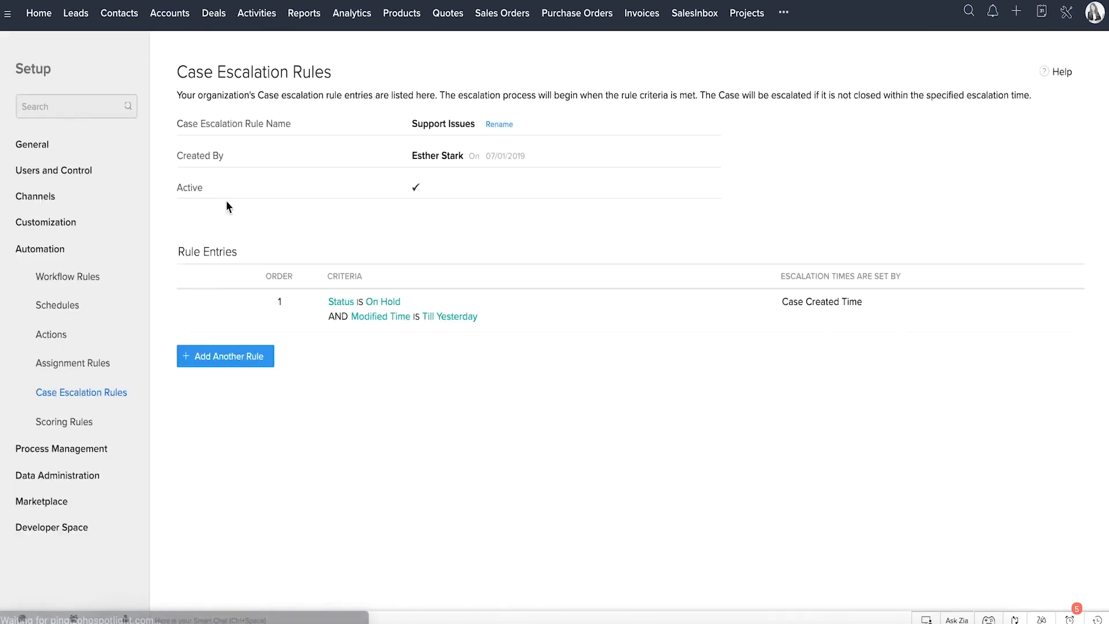
{"action": "left_click", "coordinate": [488, 317]}
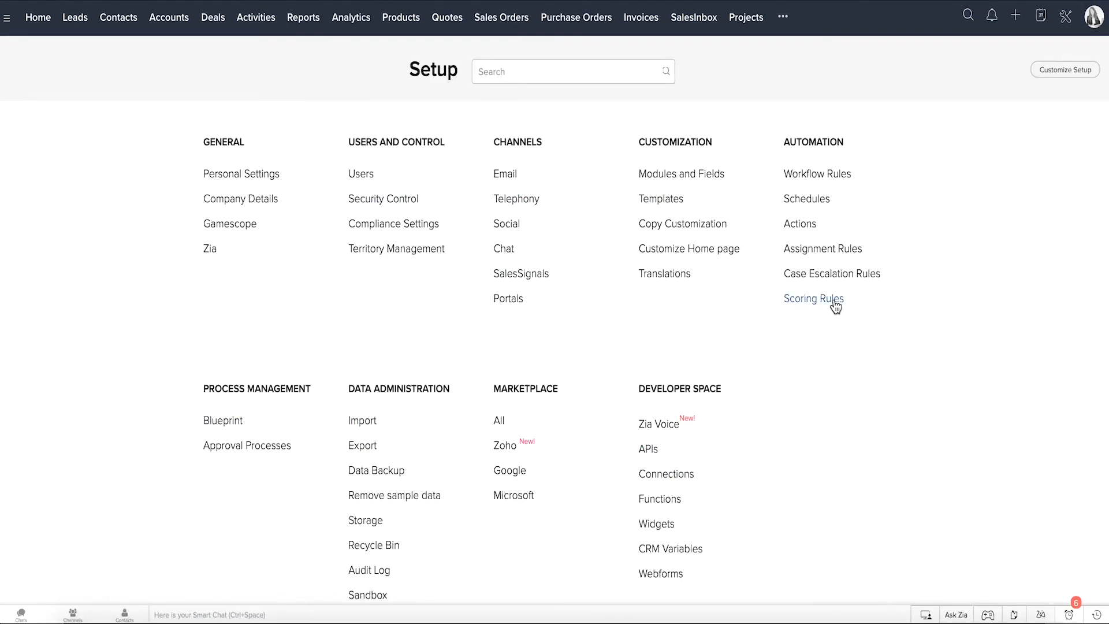
Step: Review the Scoring Rules for Leads and the modules that can be scored
{"action": "left_click", "coordinate": [763, 302]}
{"action": "left_click", "coordinate": [190, 144]}
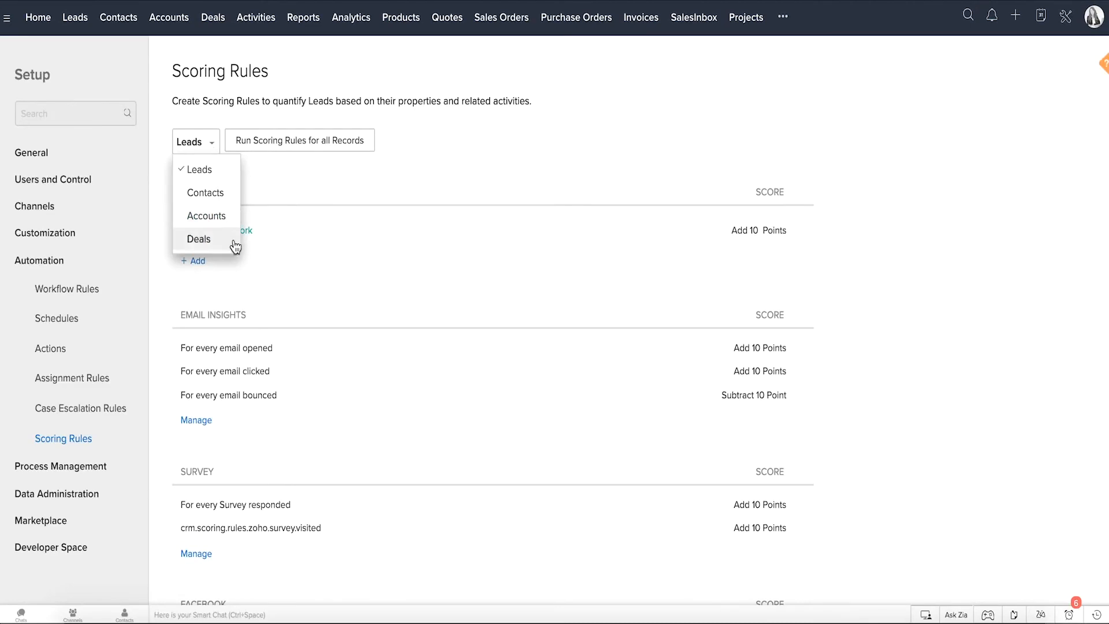
{"action": "left_click", "coordinate": [269, 172]}
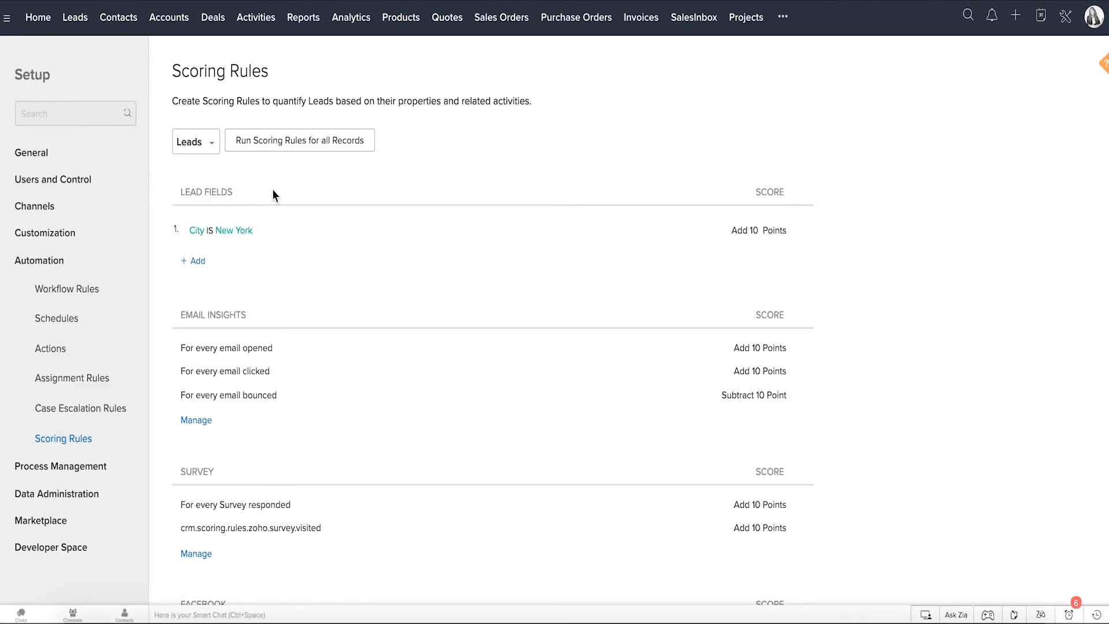
{"action": "scroll", "coordinate": [272, 189], "scroll_direction": "down", "scroll_amount": 3}
{"action": "scroll", "coordinate": [255, 189], "scroll_direction": "down", "scroll_amount": 2}
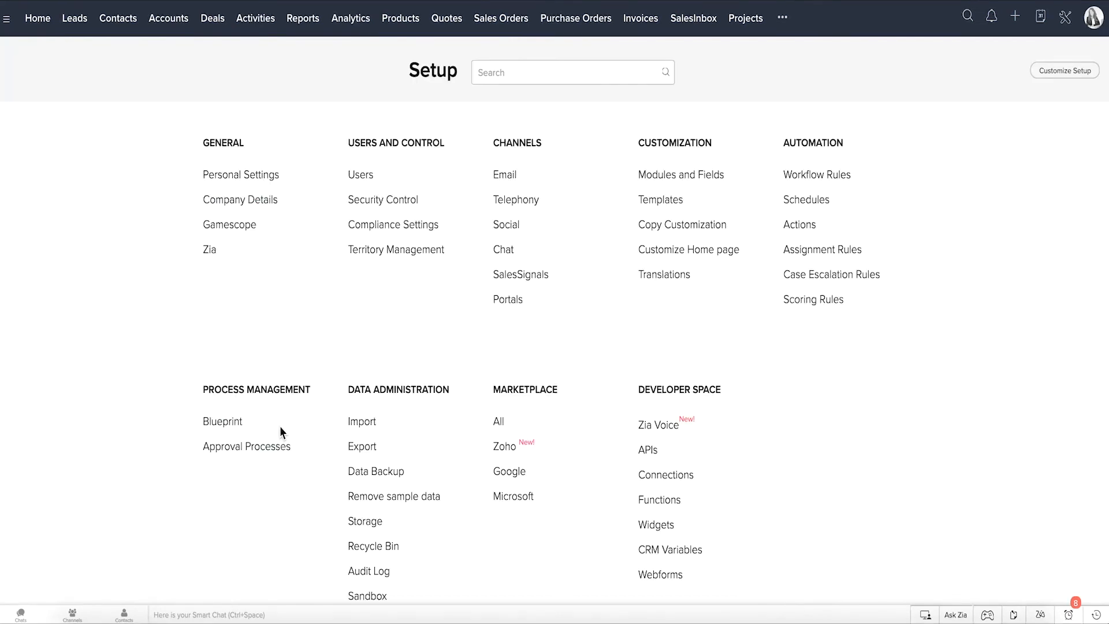
Step: View the list of blueprints and open the Lead nurturing process
{"action": "left_click", "coordinate": [236, 422]}
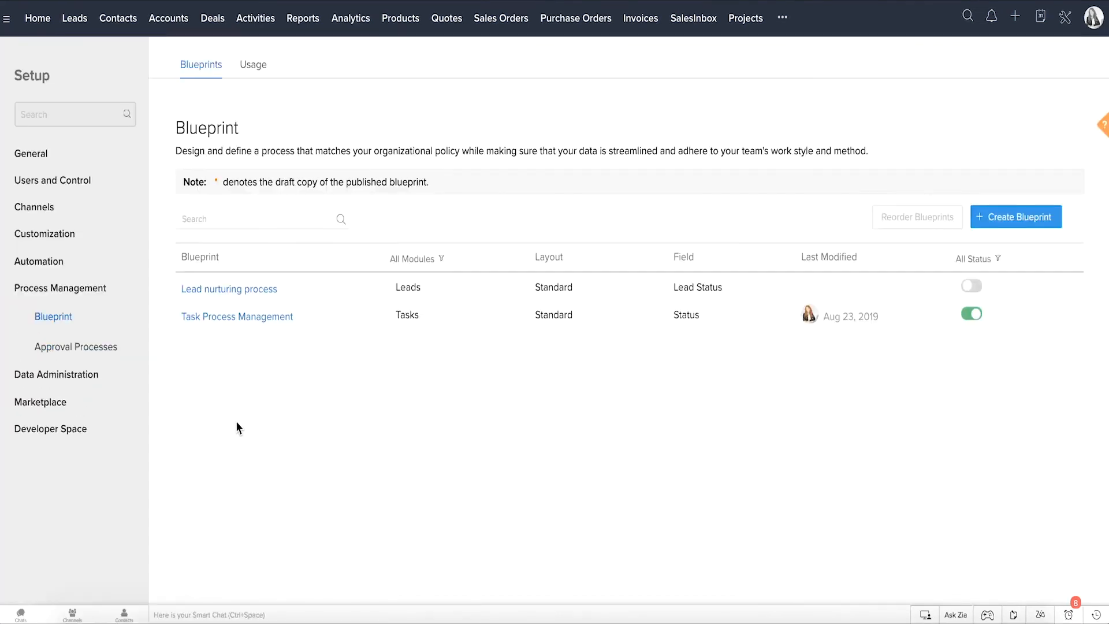
{"action": "left_click", "coordinate": [249, 289]}
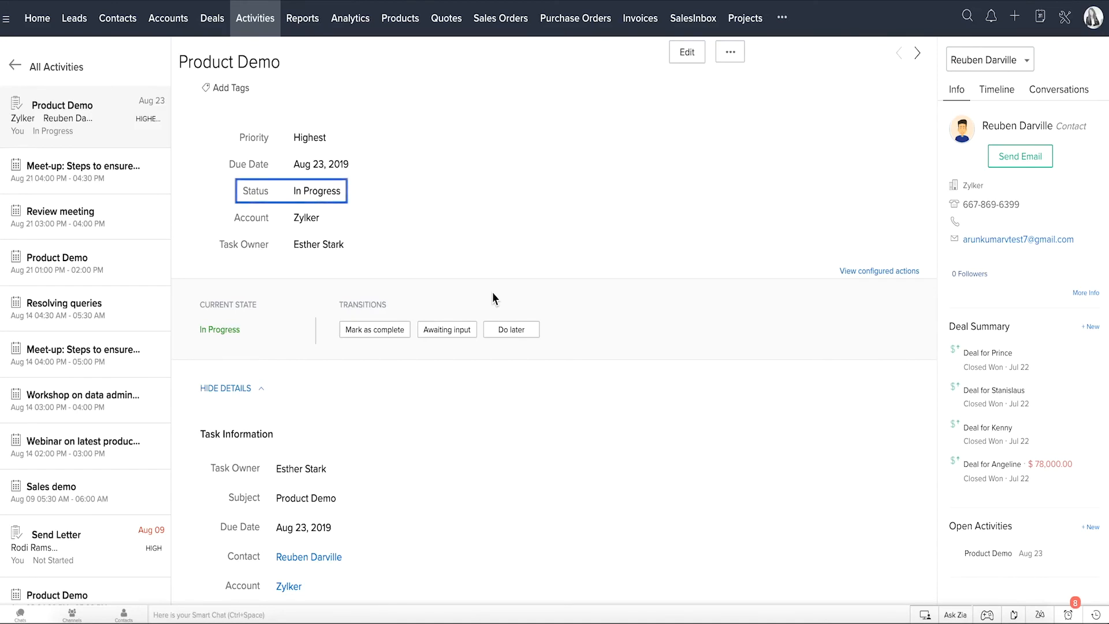
Step: Mark the Product Demo task as complete with the description "Loved the demo - has a few recommendations - can be fulfilled in the upcoming enhancement - all good."
{"action": "left_click", "coordinate": [401, 333]}
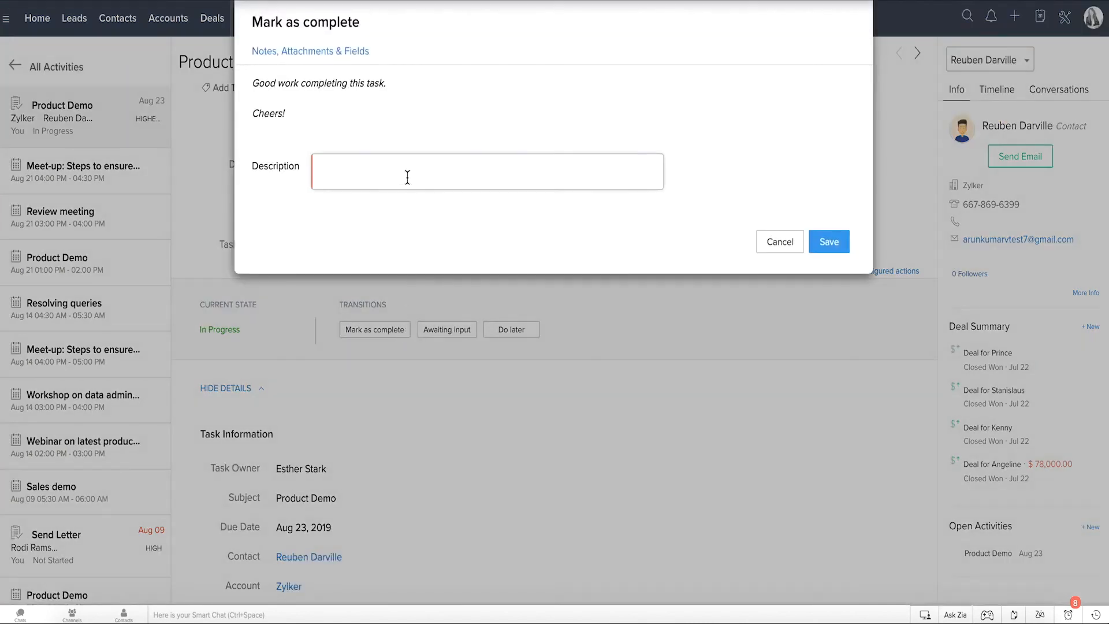
{"action": "left_click", "coordinate": [408, 177]}
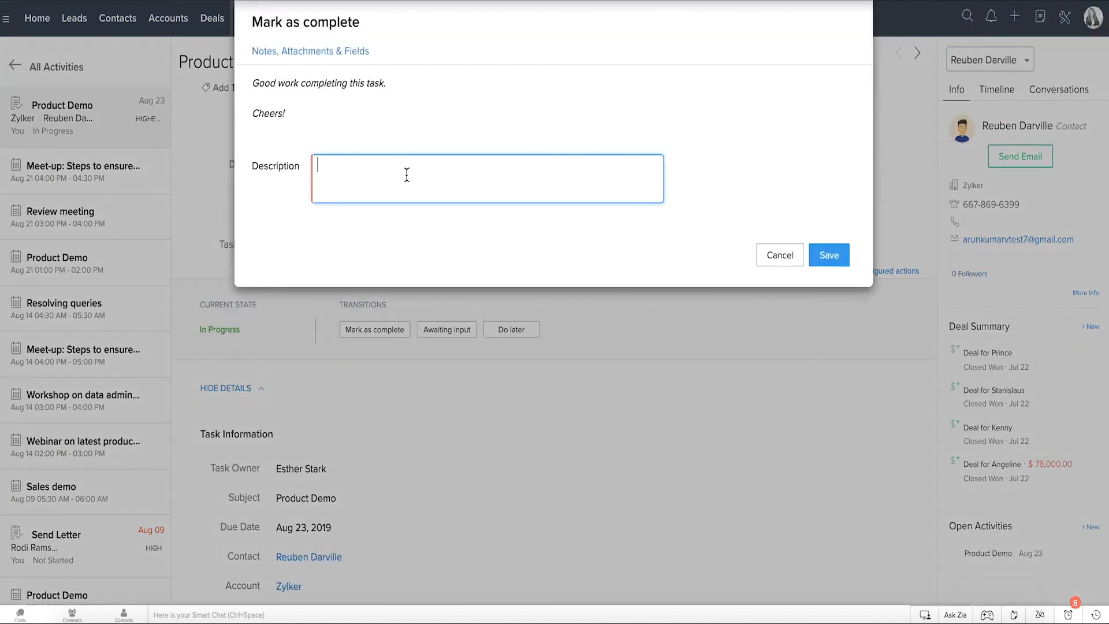
{"action": "type", "text": "Loved the demo - has a few recommendations - can be fulfilled in the upcoming enhancement - all good."}
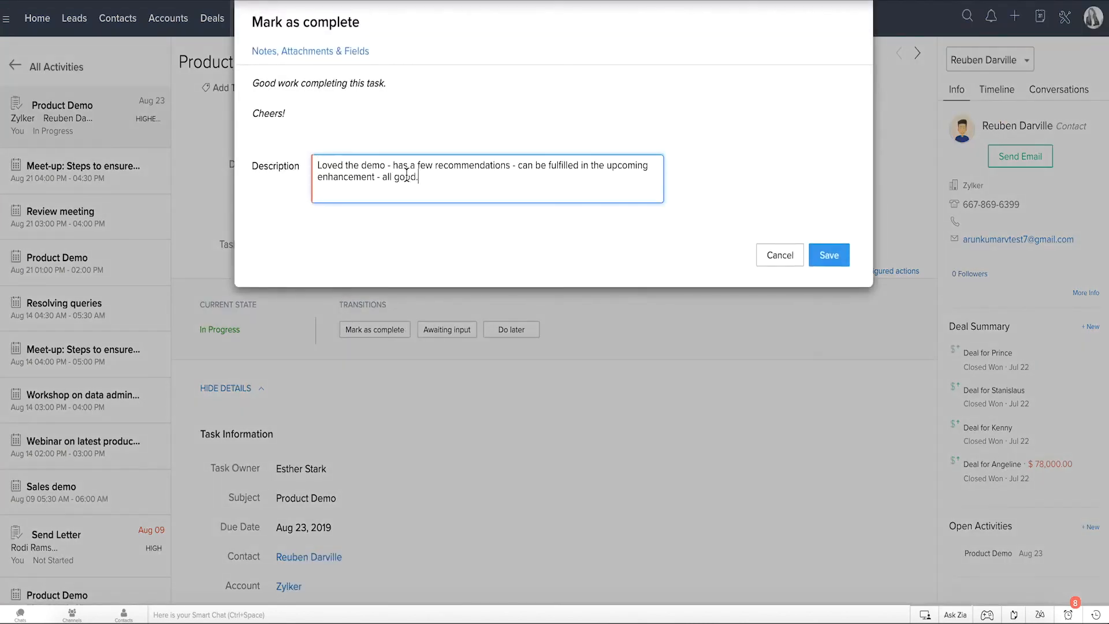
{"action": "left_click", "coordinate": [827, 258]}
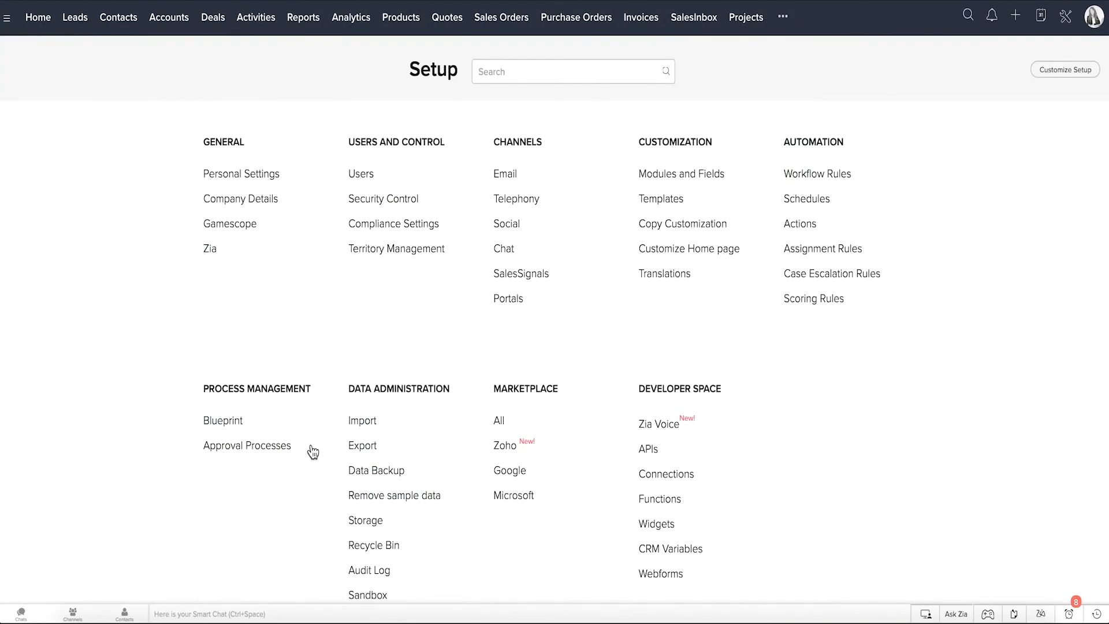
Step: Open the Discount Approval process for Deals and examine its rule criteria, approver, and approval and rejection actions
{"action": "left_click", "coordinate": [286, 447]}
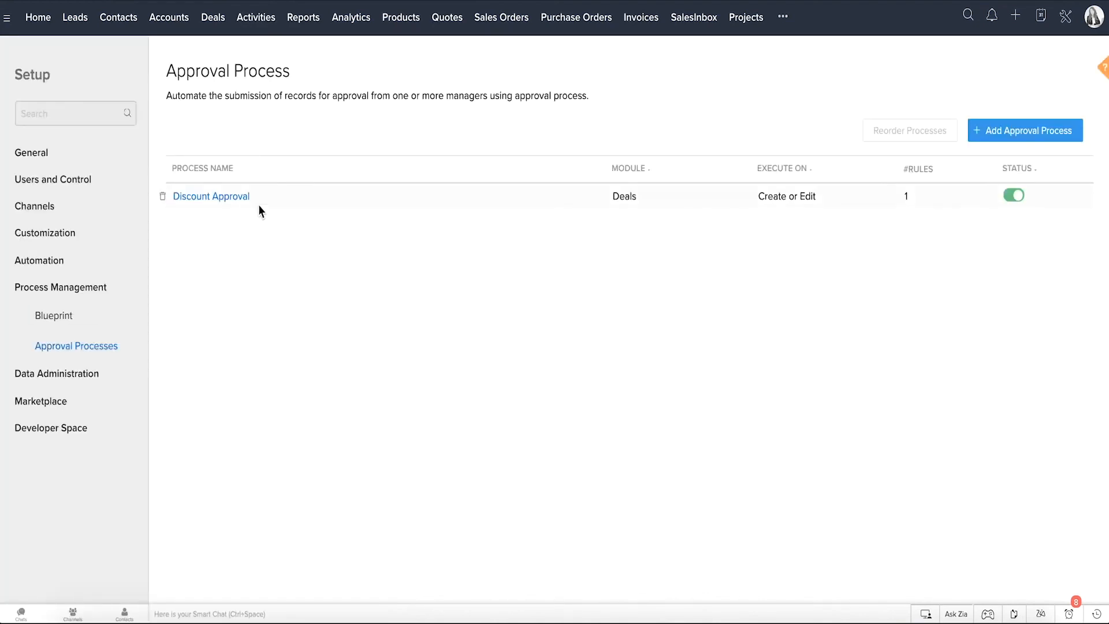
{"action": "left_click", "coordinate": [244, 197]}
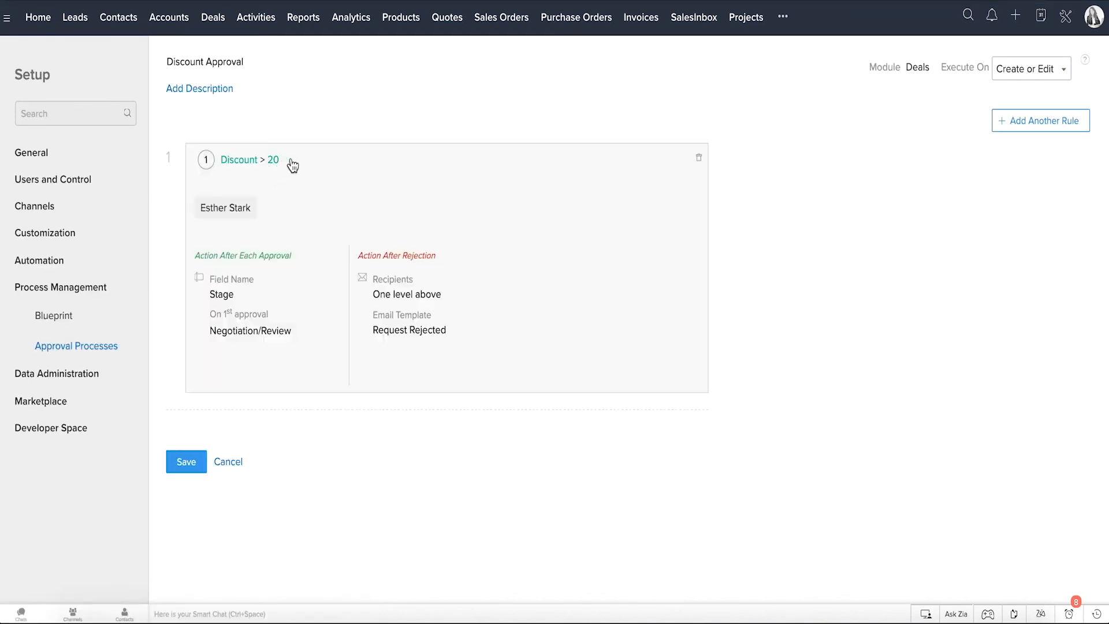
{"action": "left_click", "coordinate": [358, 185]}
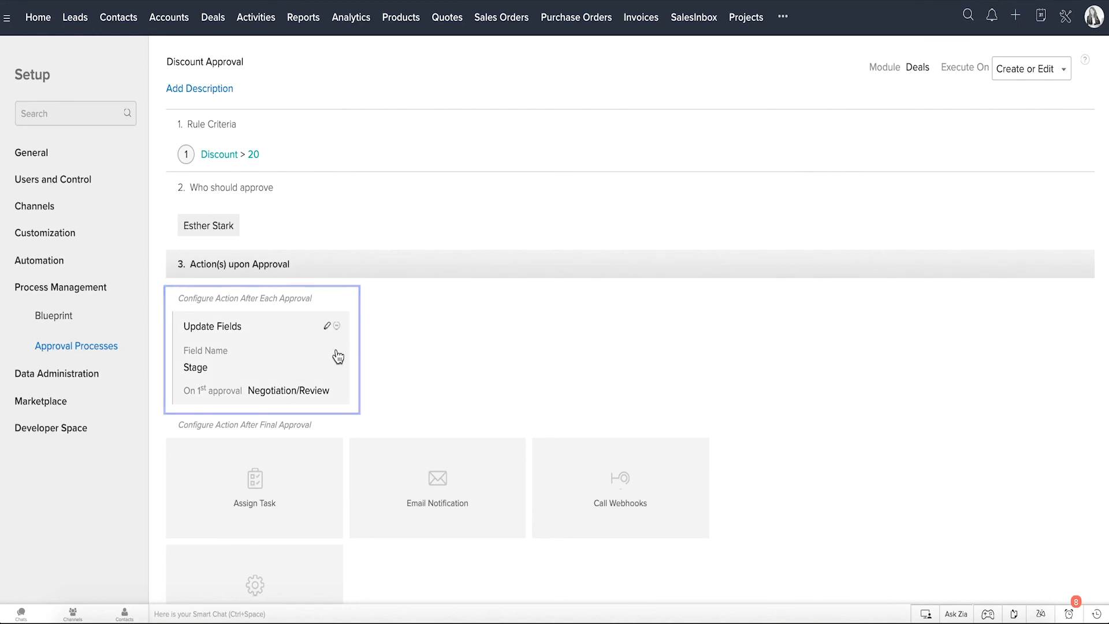
{"action": "scroll", "coordinate": [338, 357], "scroll_direction": "down", "scroll_amount": 6}
{"action": "scroll", "coordinate": [338, 356], "scroll_direction": "down", "scroll_amount": 2}
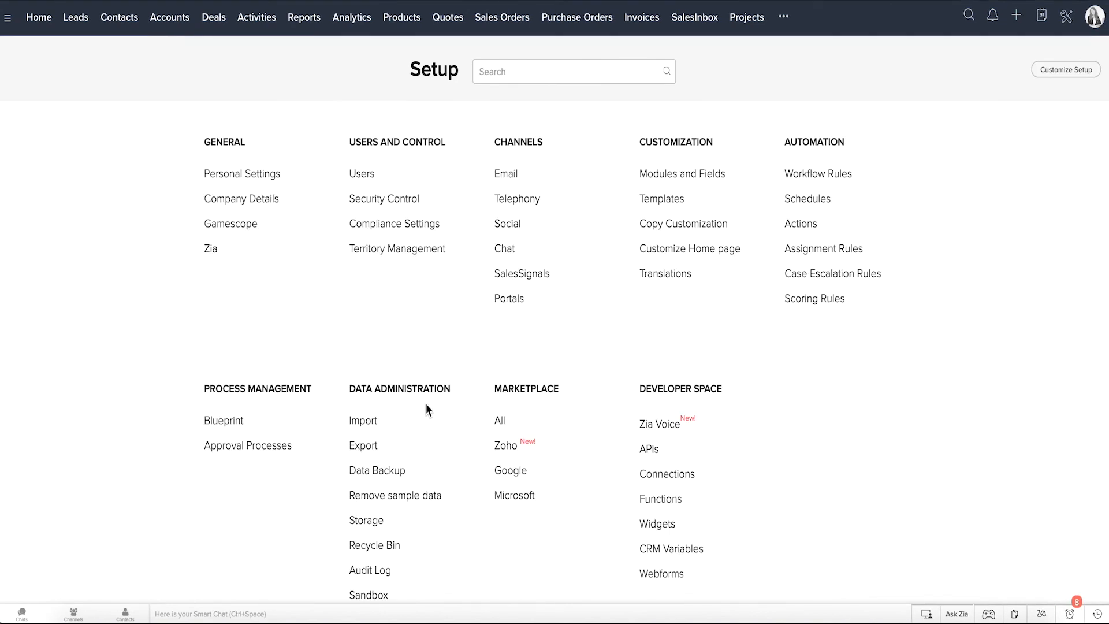
Step: Review the data administration pages for importing, exporting and backing up CRM data
{"action": "left_click", "coordinate": [371, 422]}
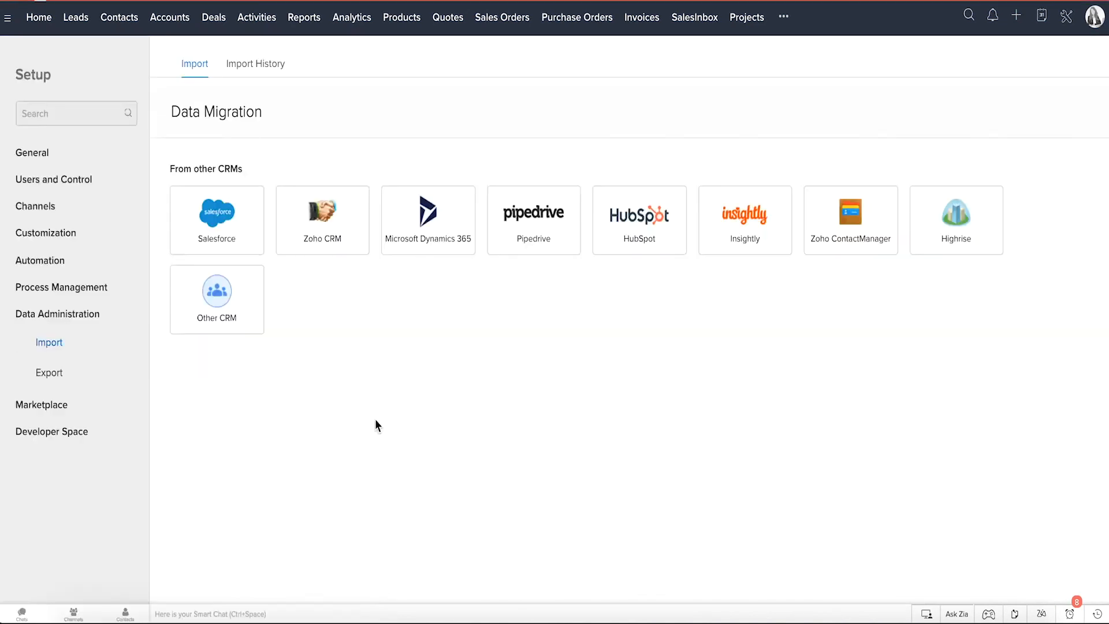
{"action": "left_click", "coordinate": [59, 373]}
{"action": "left_click", "coordinate": [70, 405]}
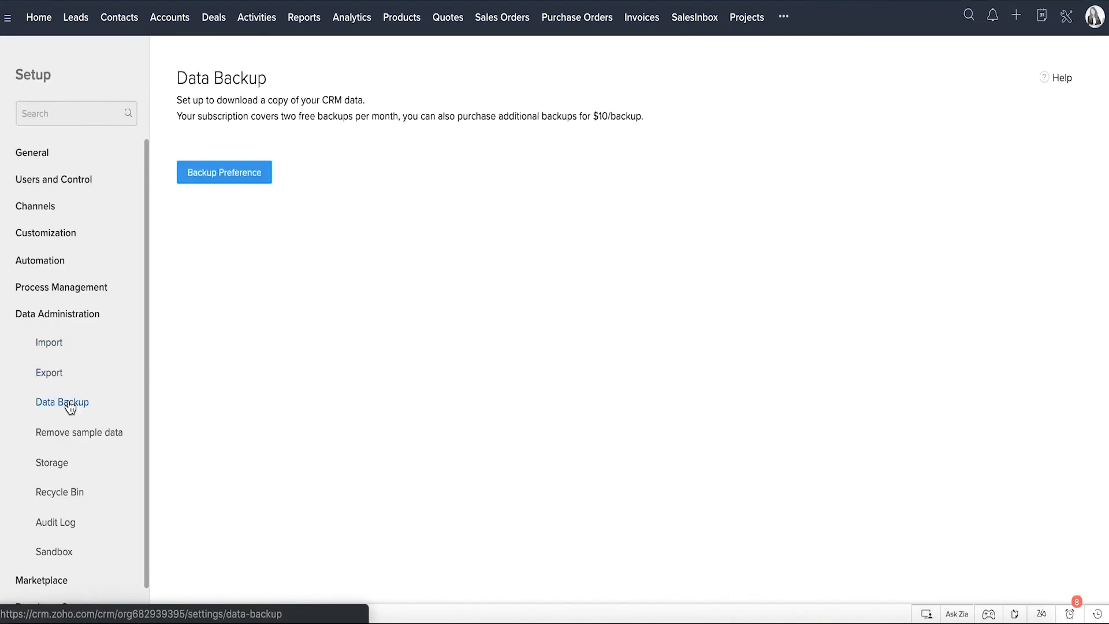
Step: Check the organization's storage usage, the audit log of user actions, and the Sandbox page
{"action": "left_click", "coordinate": [58, 467]}
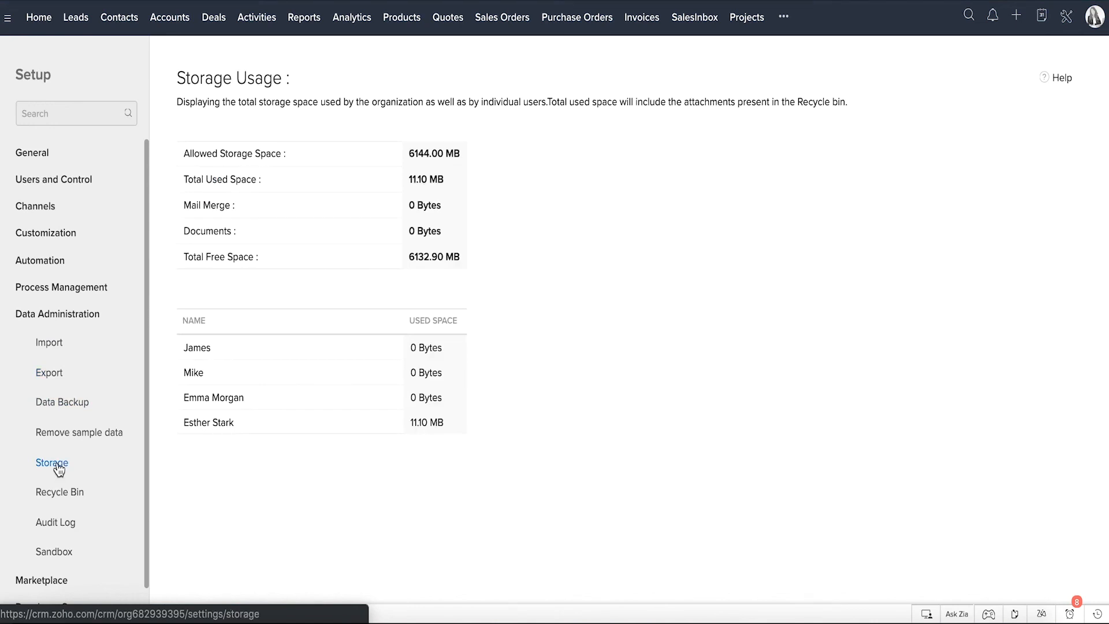
{"action": "left_click", "coordinate": [61, 527]}
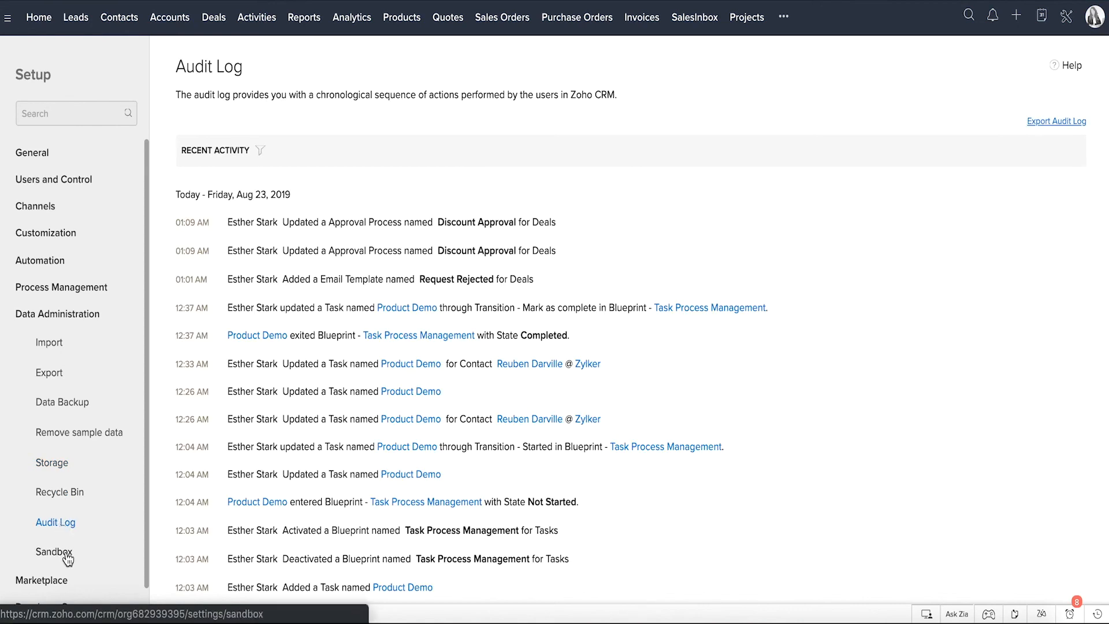
{"action": "left_click", "coordinate": [66, 556]}
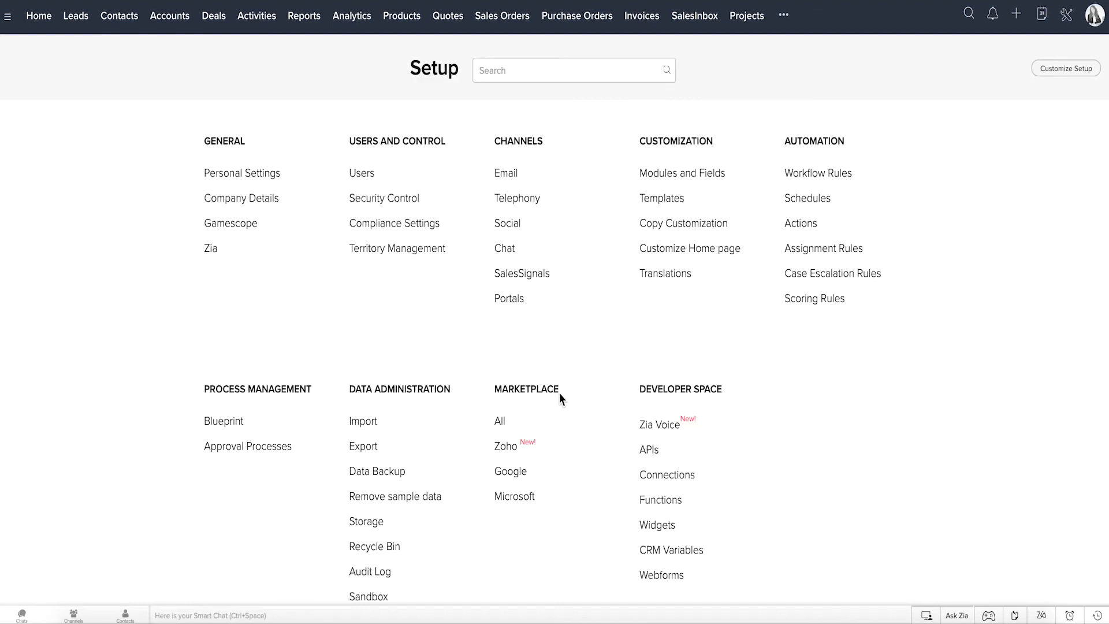
Step: Browse the Marketplace integrations offered for Zoho, Google and Microsoft
{"action": "left_click", "coordinate": [508, 448]}
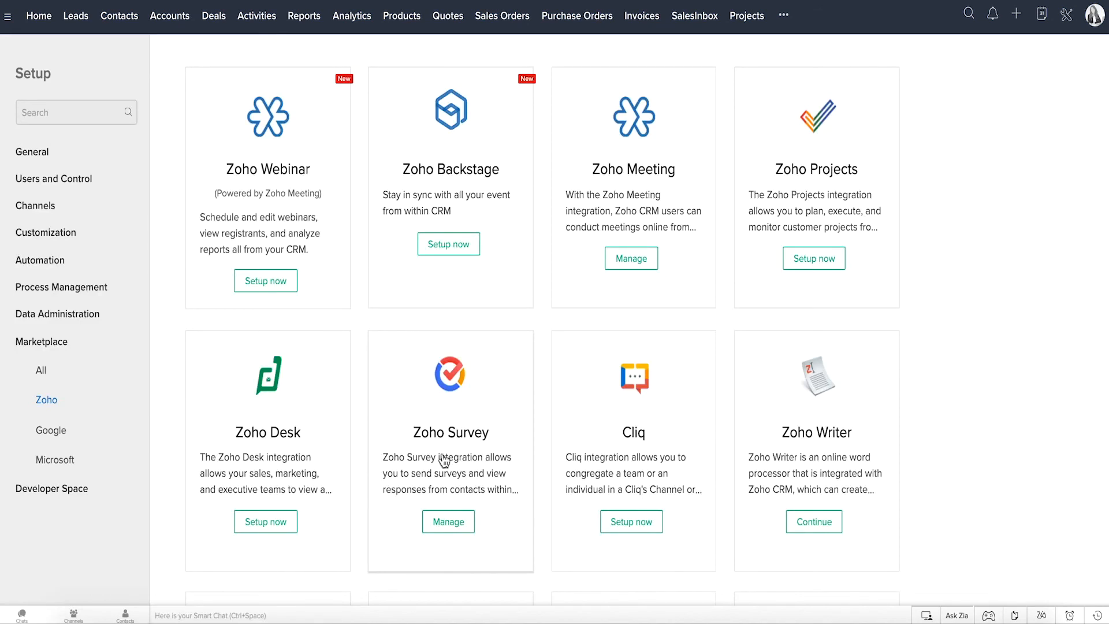
{"action": "left_click", "coordinate": [66, 437]}
{"action": "left_click", "coordinate": [62, 466]}
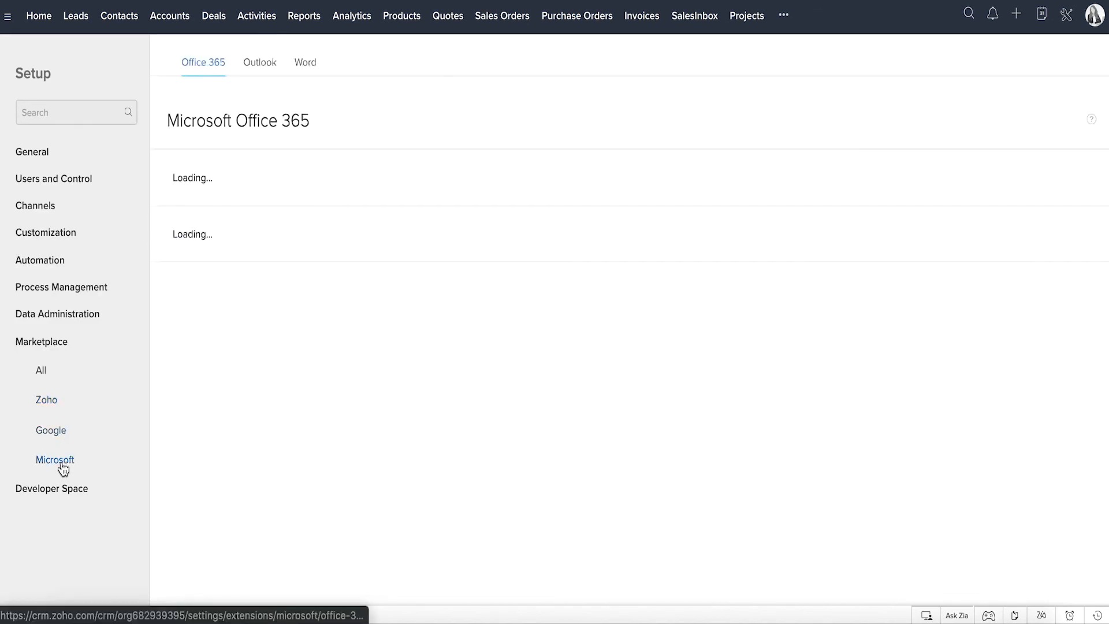